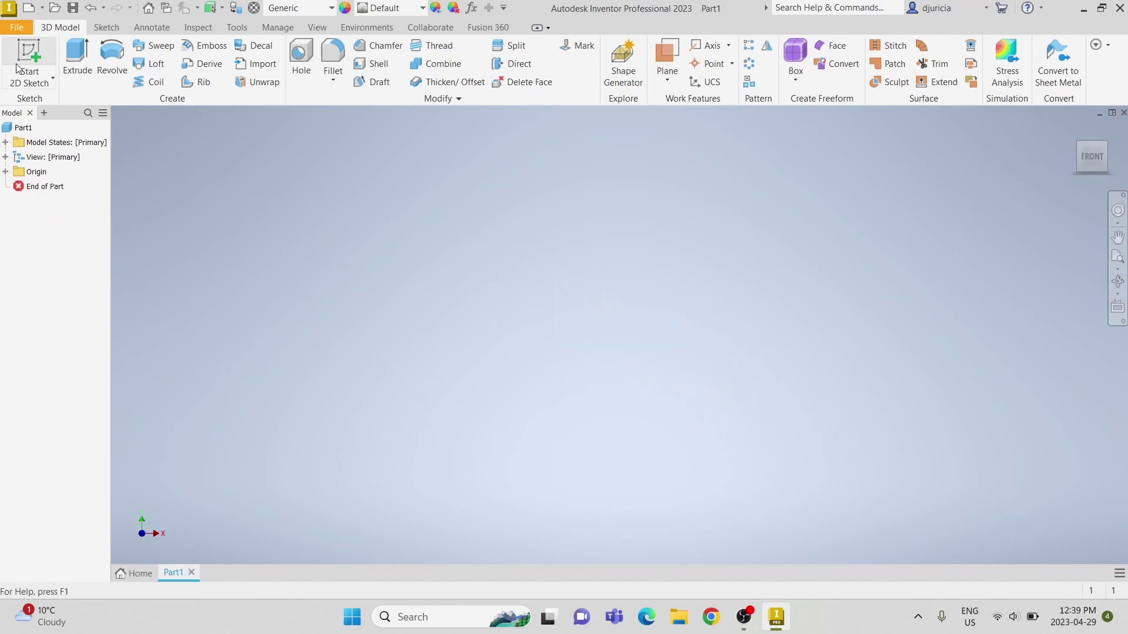
# Start a sketch on the front plane and draw a 200 mm horizontal line.
pyautogui.click(28, 62)
pyautogui.click(673, 323)
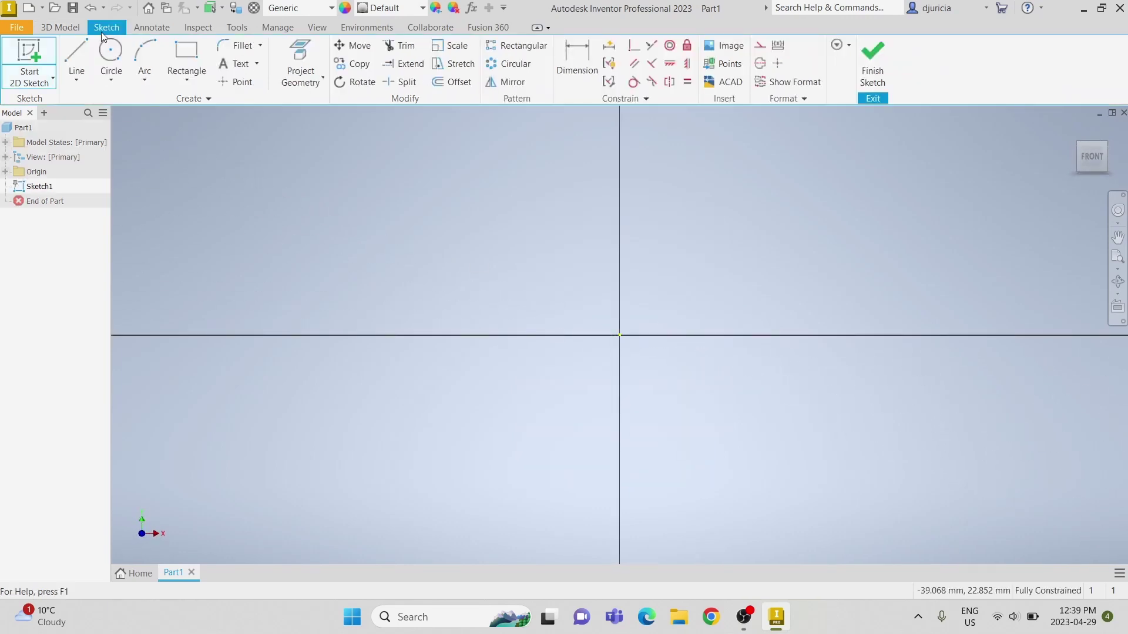
pyautogui.click(76, 65)
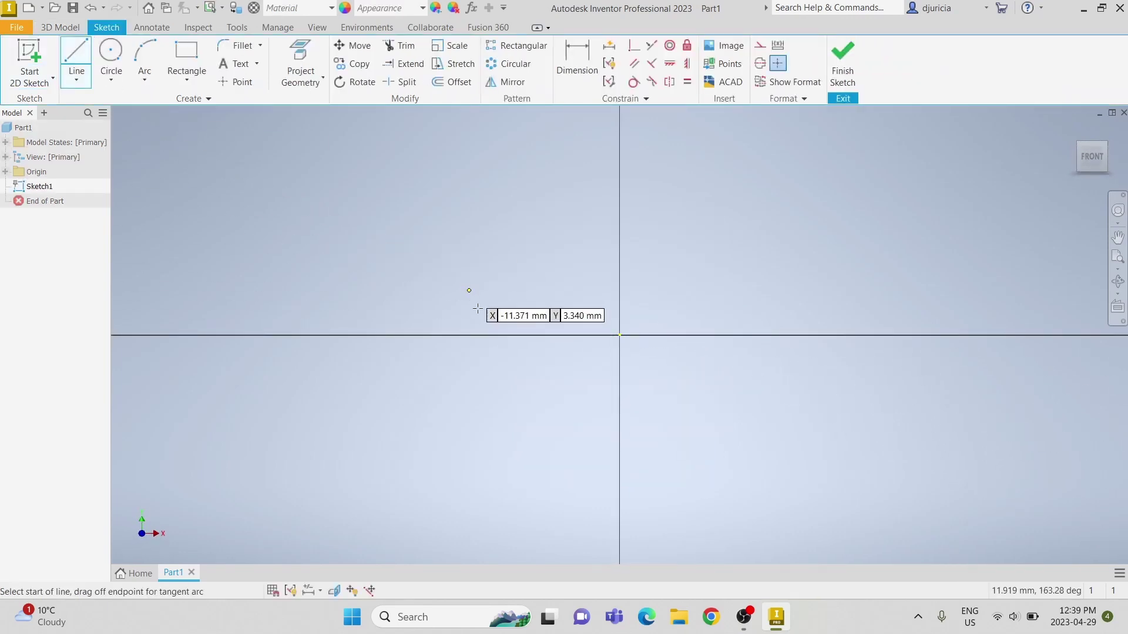
pyautogui.click(486, 335)
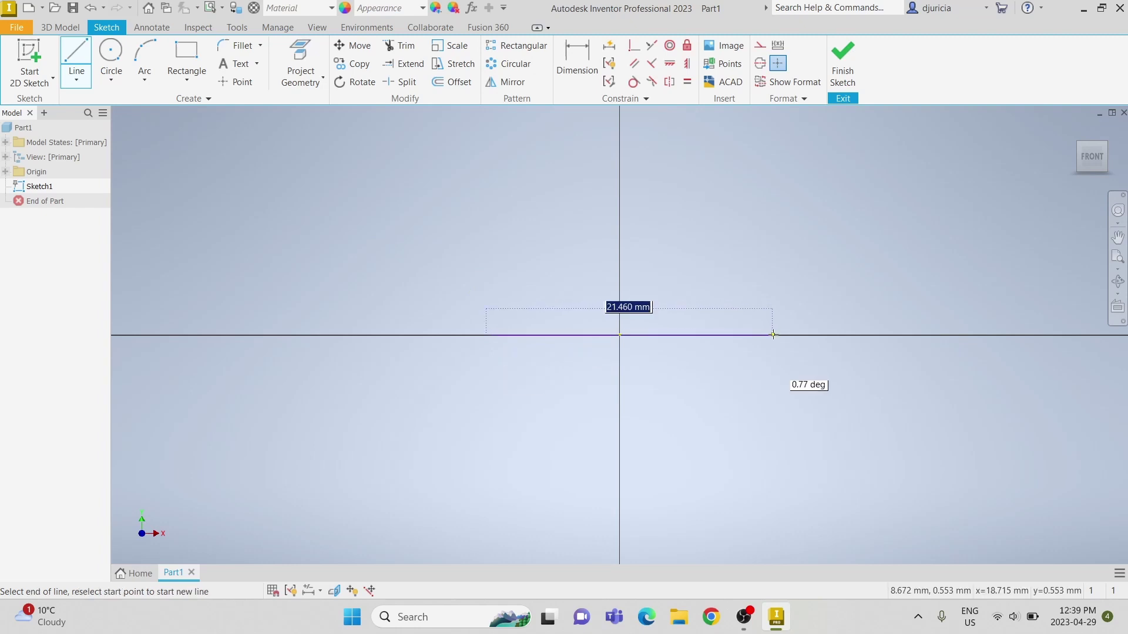
pyautogui.write('2')
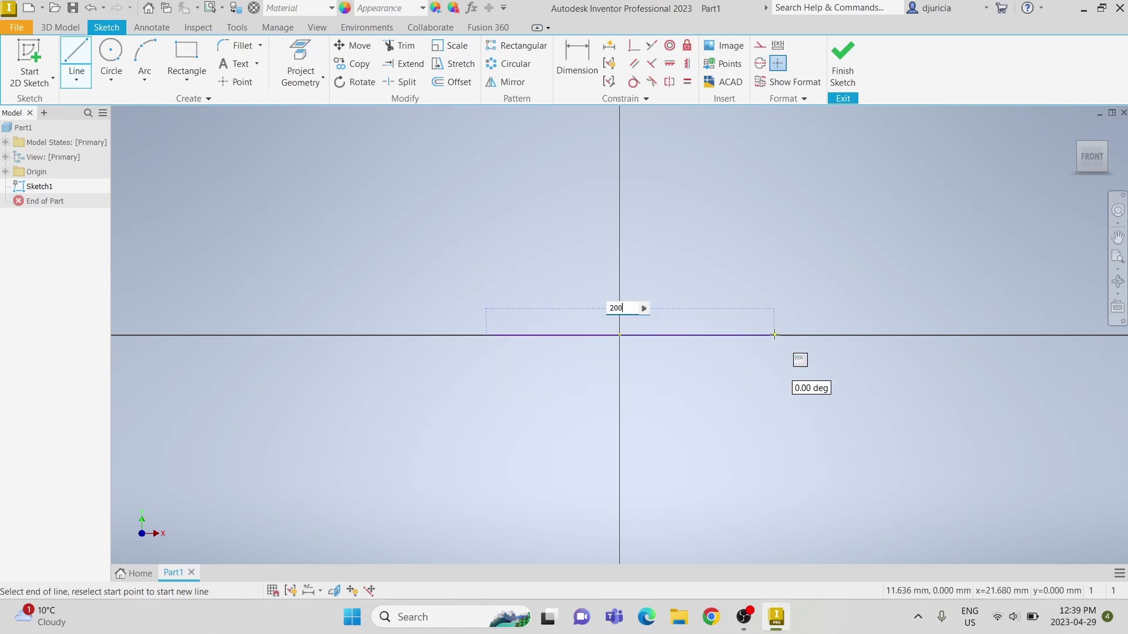
pyautogui.write('00')
pyautogui.press('Return')
pyautogui.press('Escape')
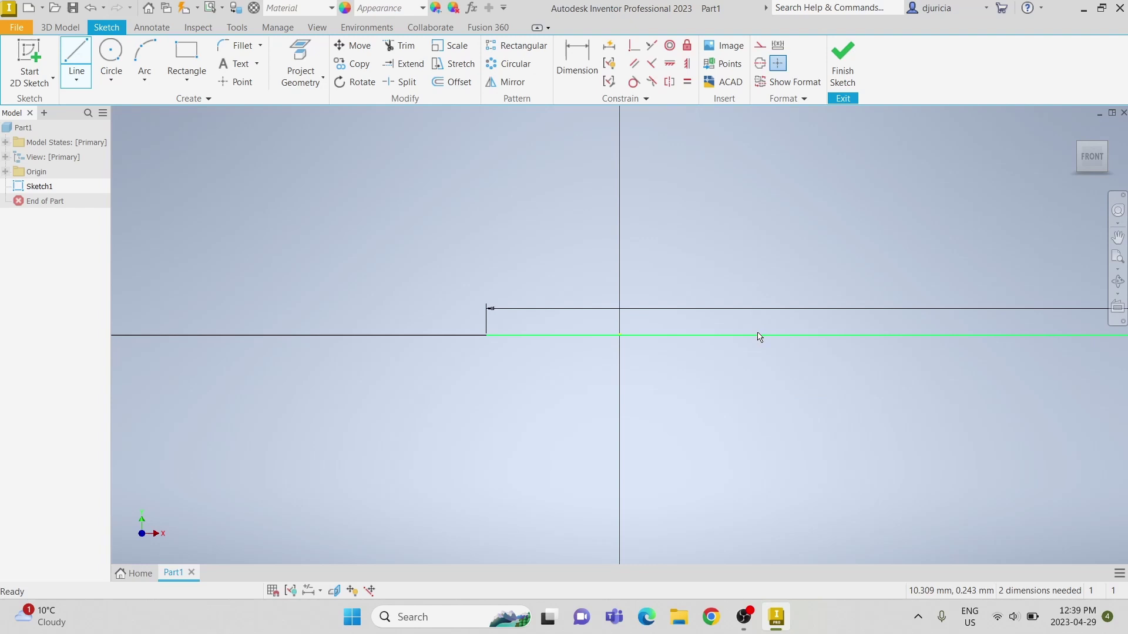
# Make the 200 mm line collinear with the X axis.
pyautogui.moveTo(758, 336); pyautogui.dragTo(760, 379)
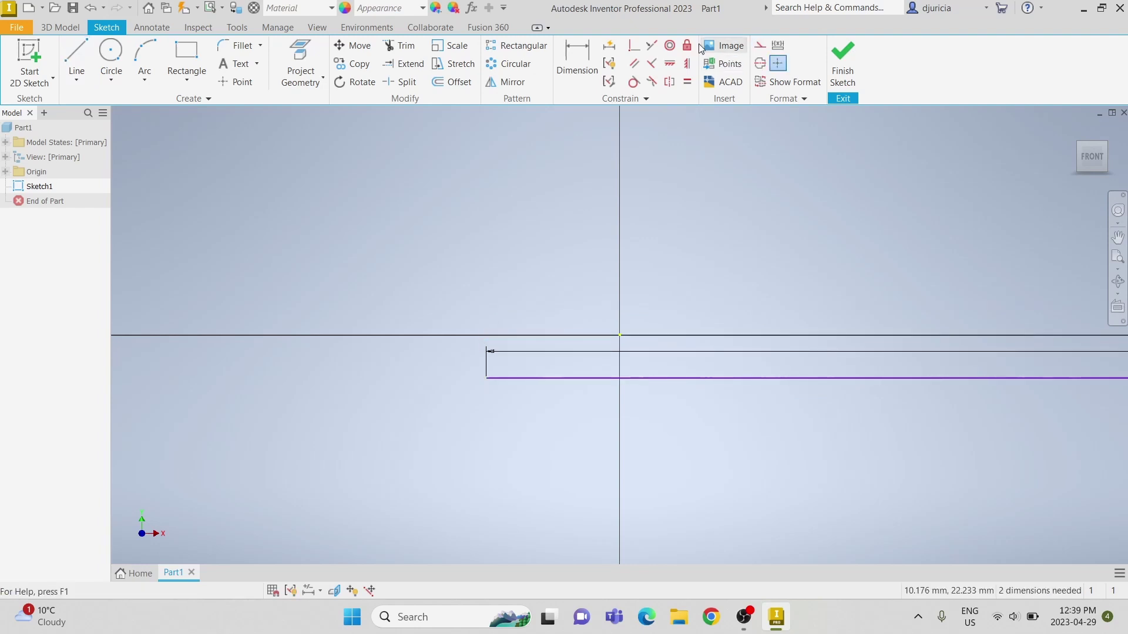
pyautogui.click(634, 45)
pyautogui.click(683, 379)
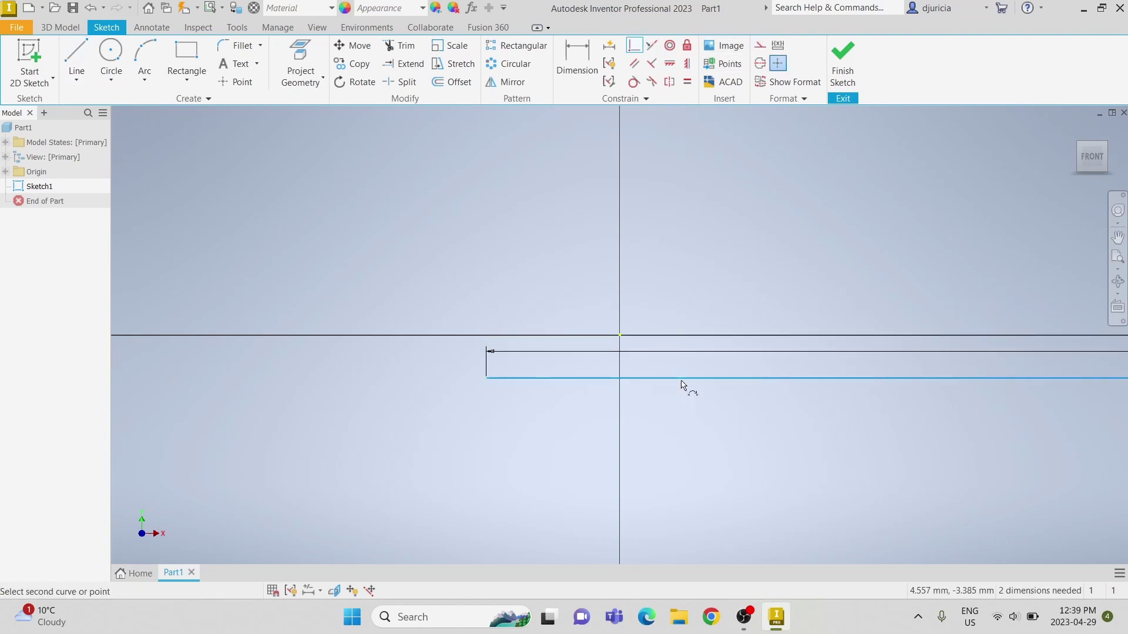
pyautogui.click(620, 335)
pyautogui.press('Escape')
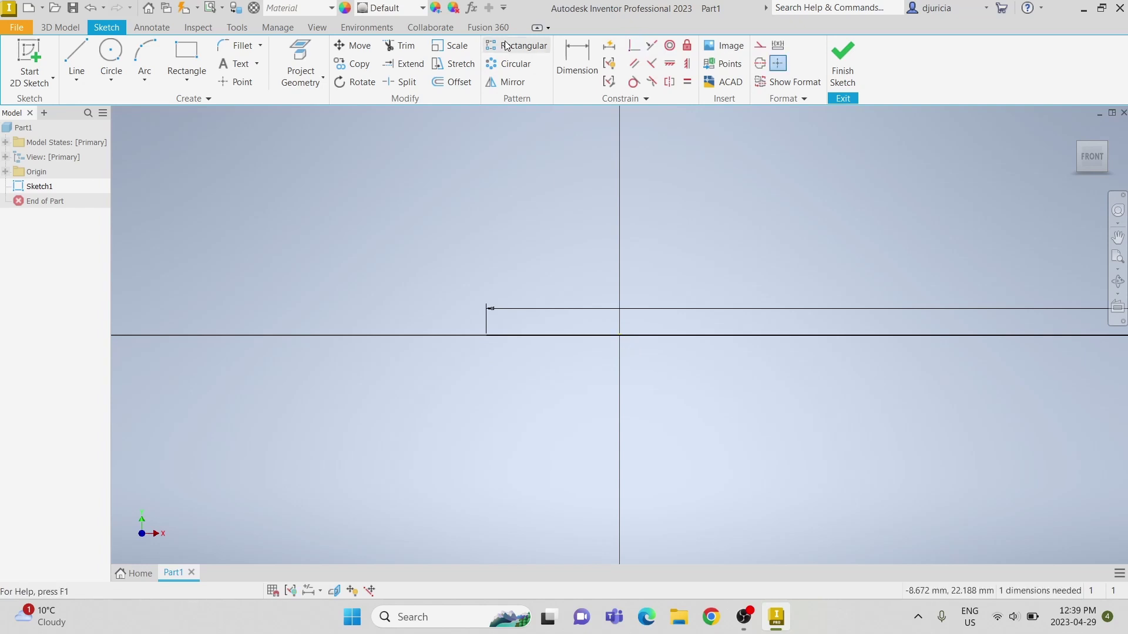
# Dimension the line's left end 10 mm from the Y axis.
pyautogui.click(579, 53)
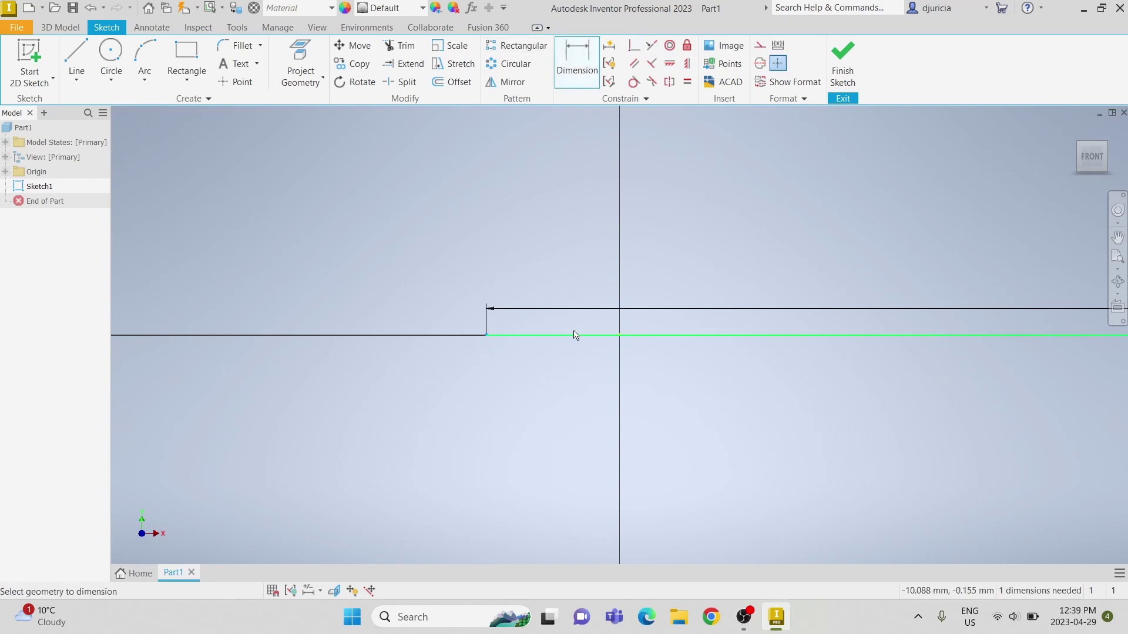
pyautogui.click(585, 250)
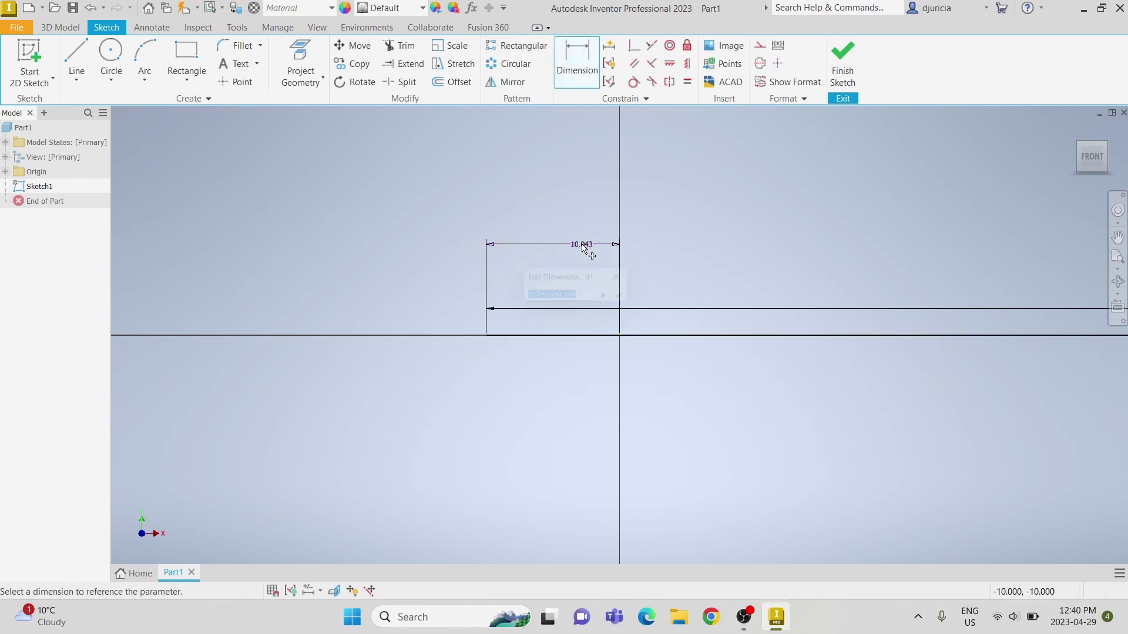
pyautogui.write('10')
pyautogui.press('Return')
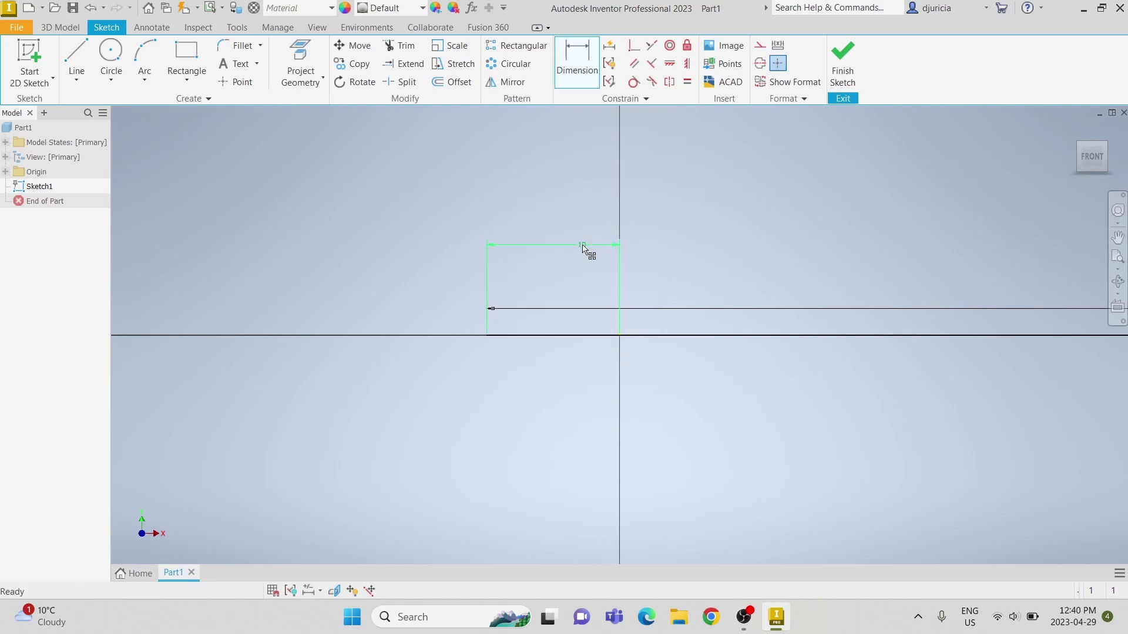
pyautogui.click(535, 337)
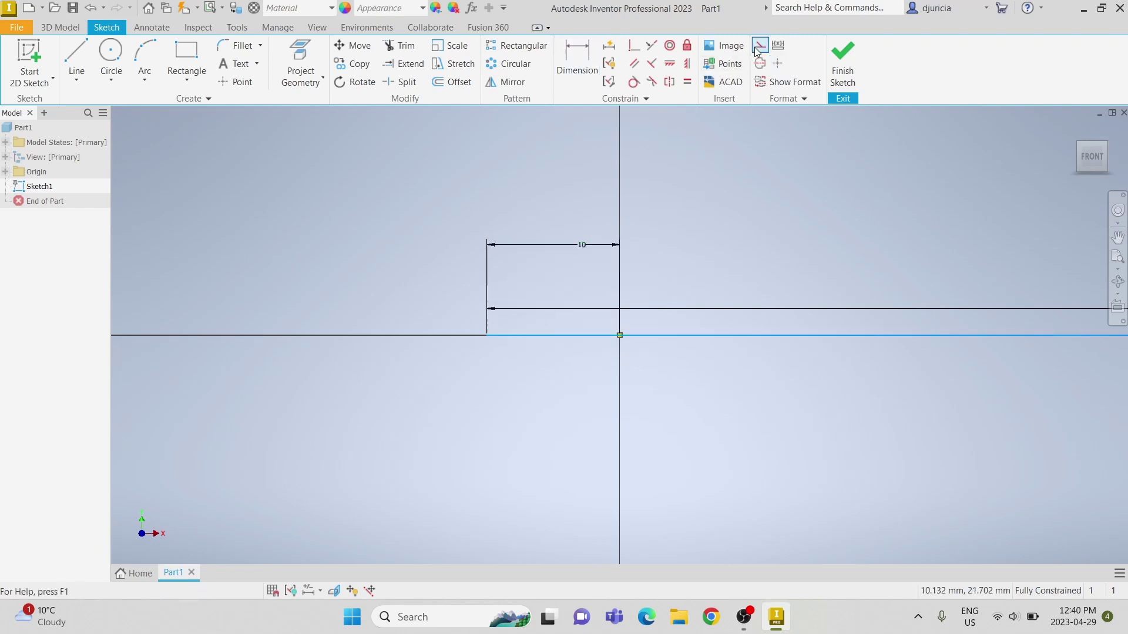
# Convert the 200 mm line to construction and draw a tilted ellipse centred on its left end.
pyautogui.click(757, 52)
pyautogui.scroll(-2, 492, 390)
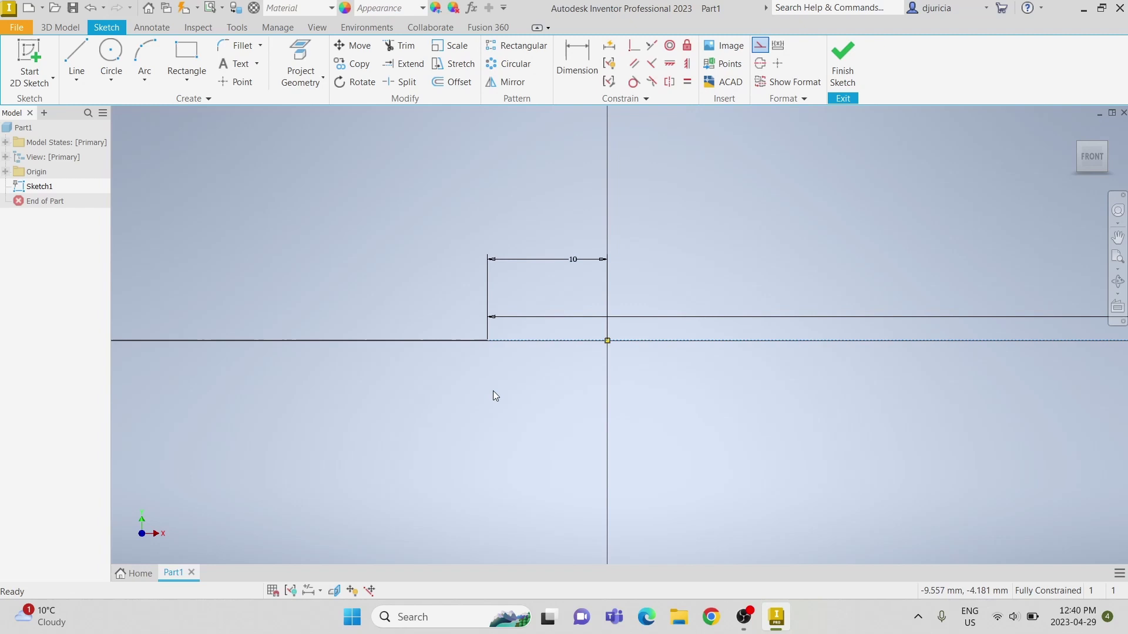
pyautogui.click(111, 79)
pyautogui.click(134, 166)
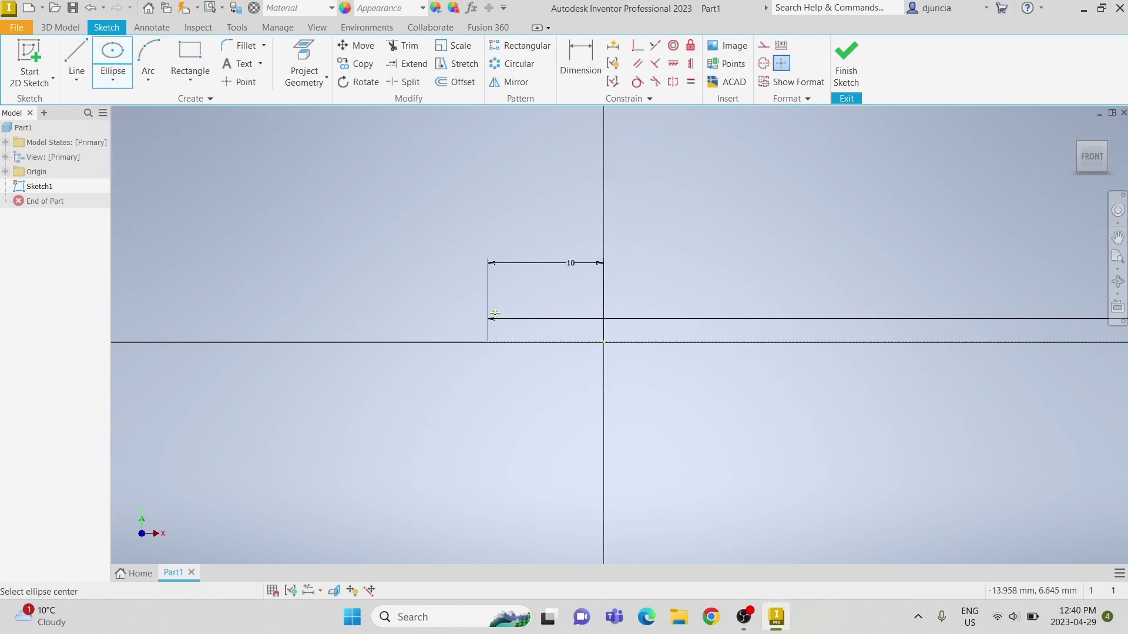
pyautogui.click(487, 342)
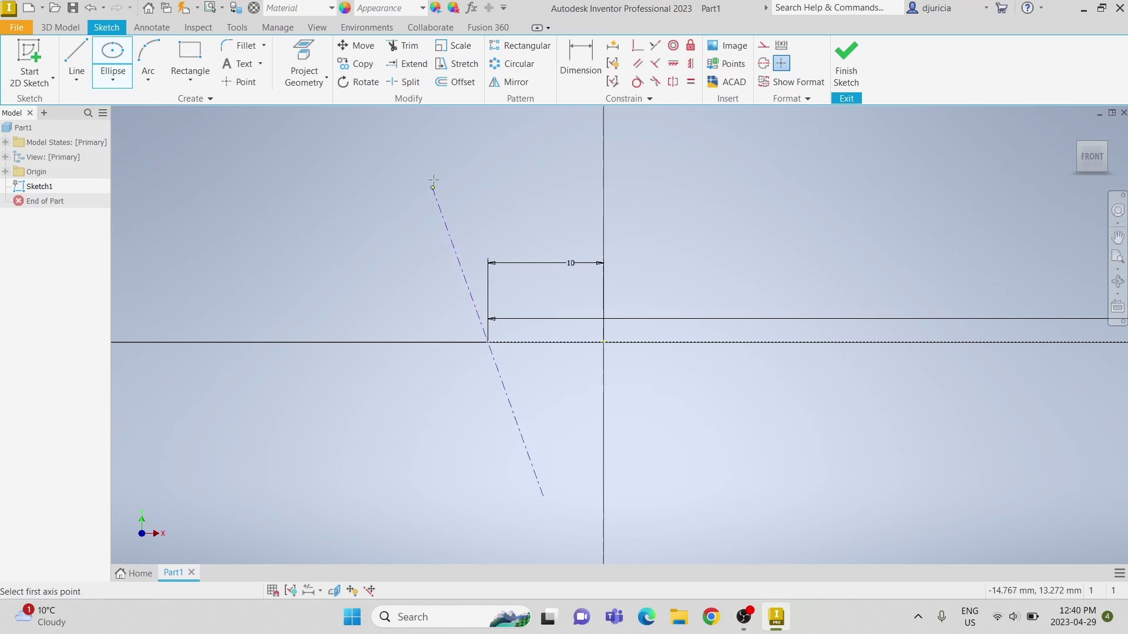
pyautogui.click(441, 161)
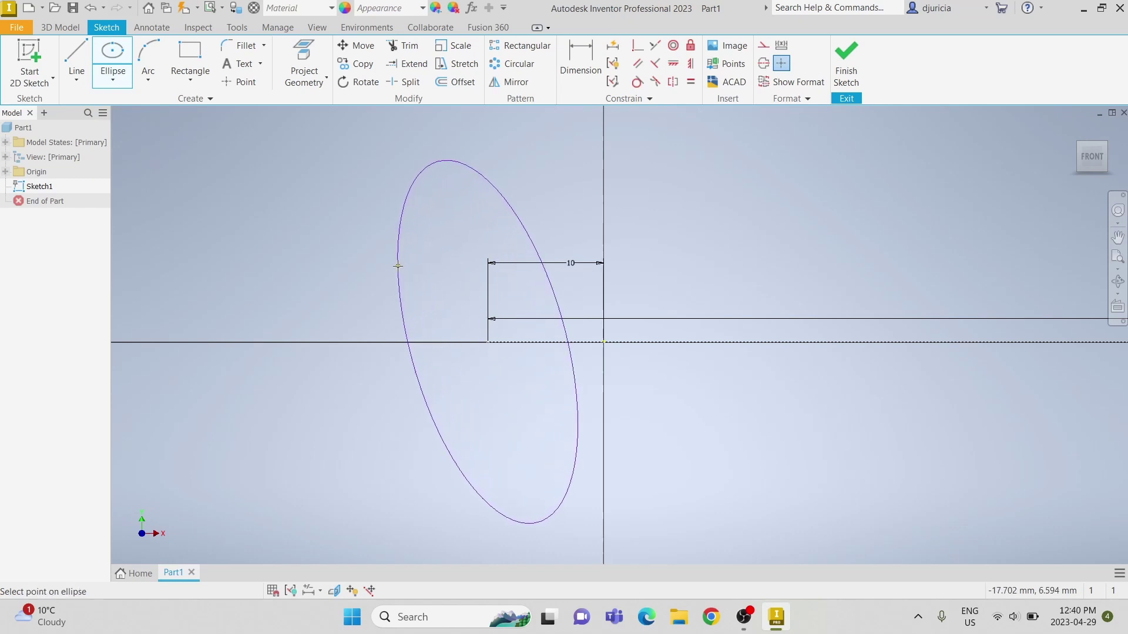
pyautogui.click(398, 262)
pyautogui.press('Escape')
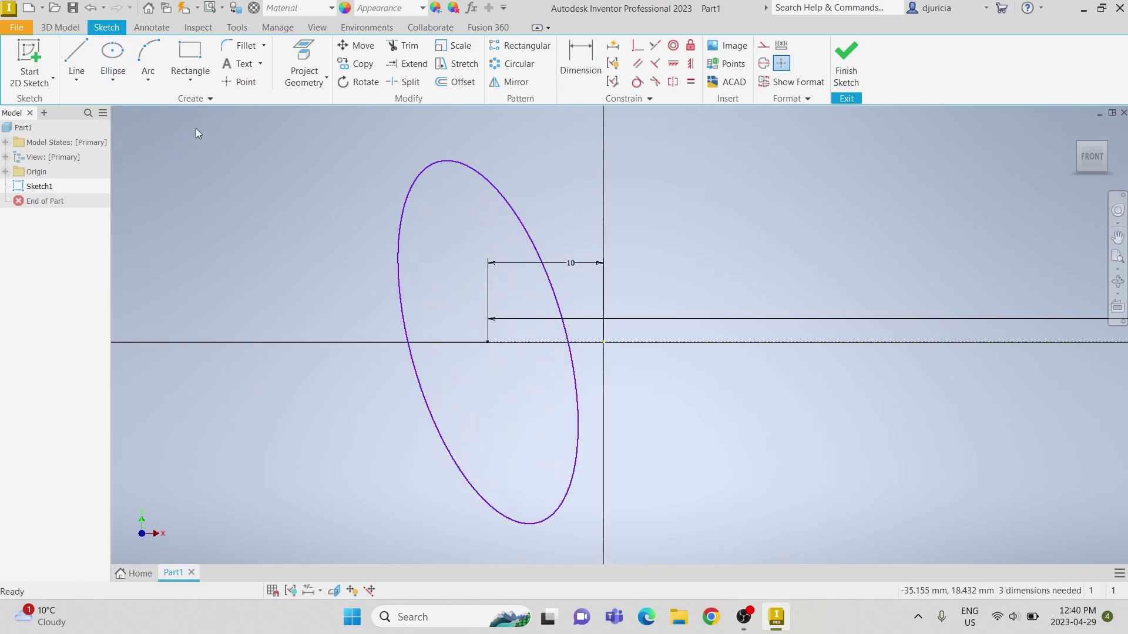
# Draw two lines from the ellipse centre to its curve and make them construction geometry.
pyautogui.click(77, 58)
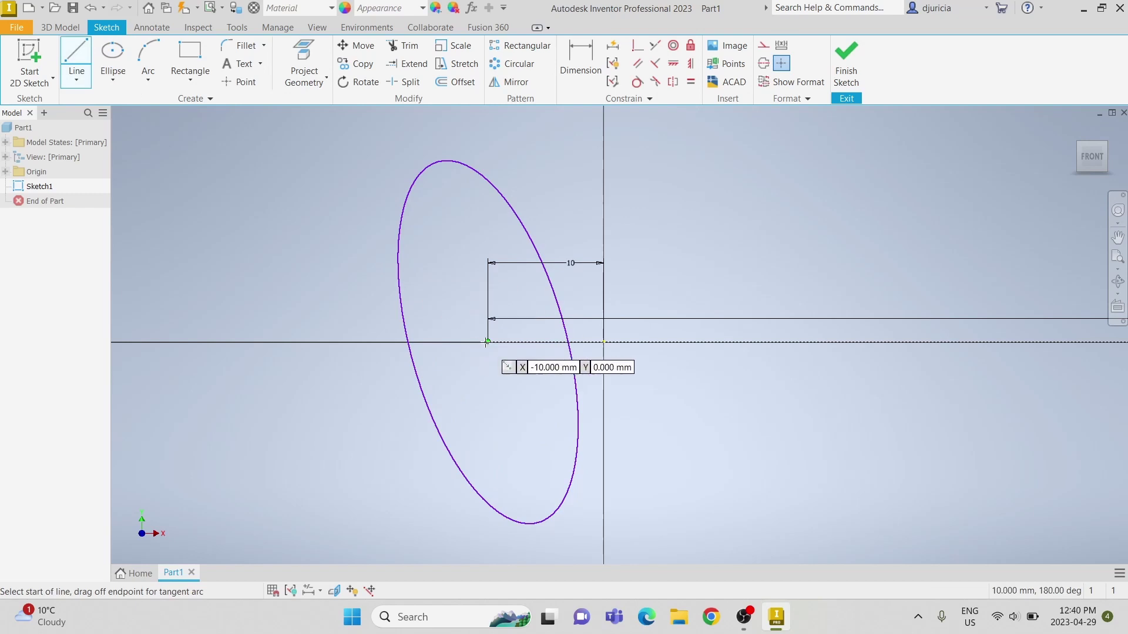
pyautogui.click(488, 342)
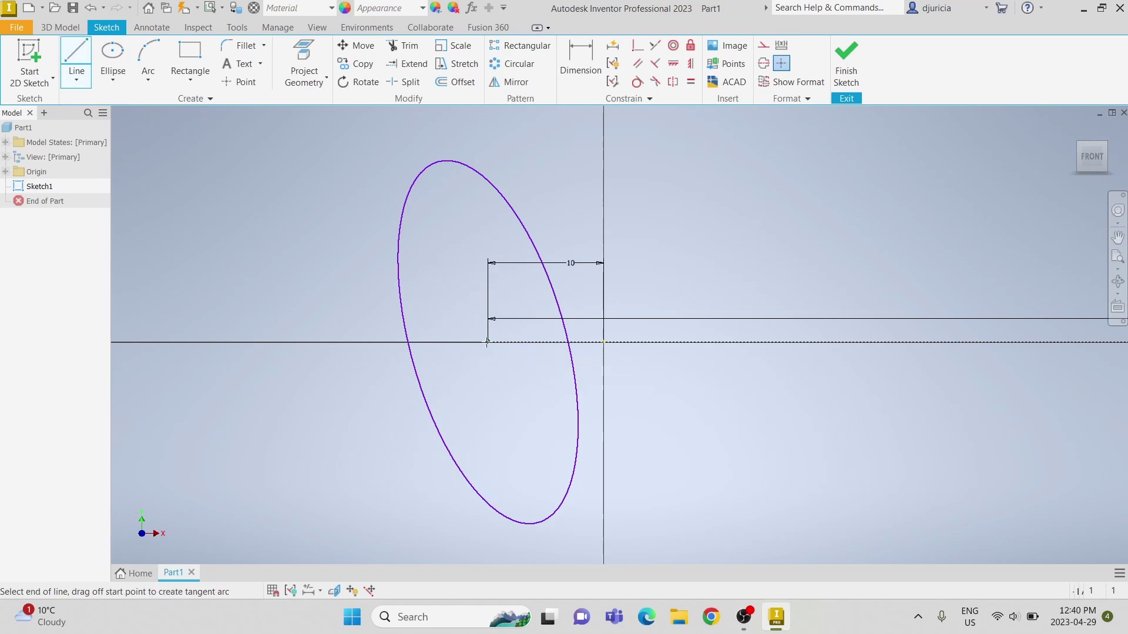
pyautogui.click(411, 363)
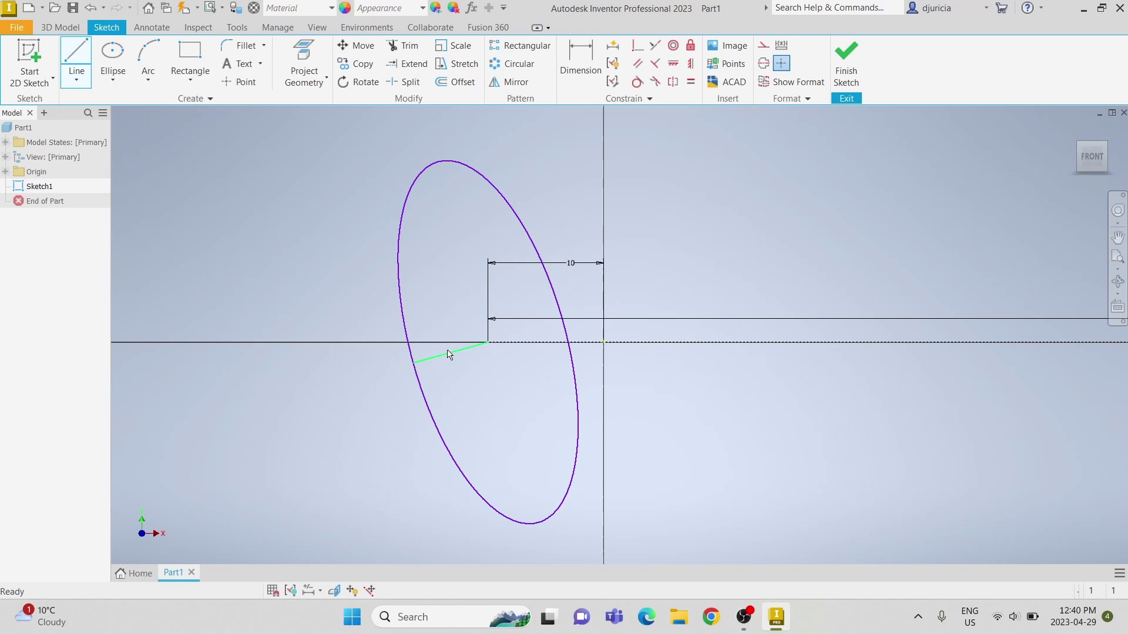
pyautogui.click(77, 59)
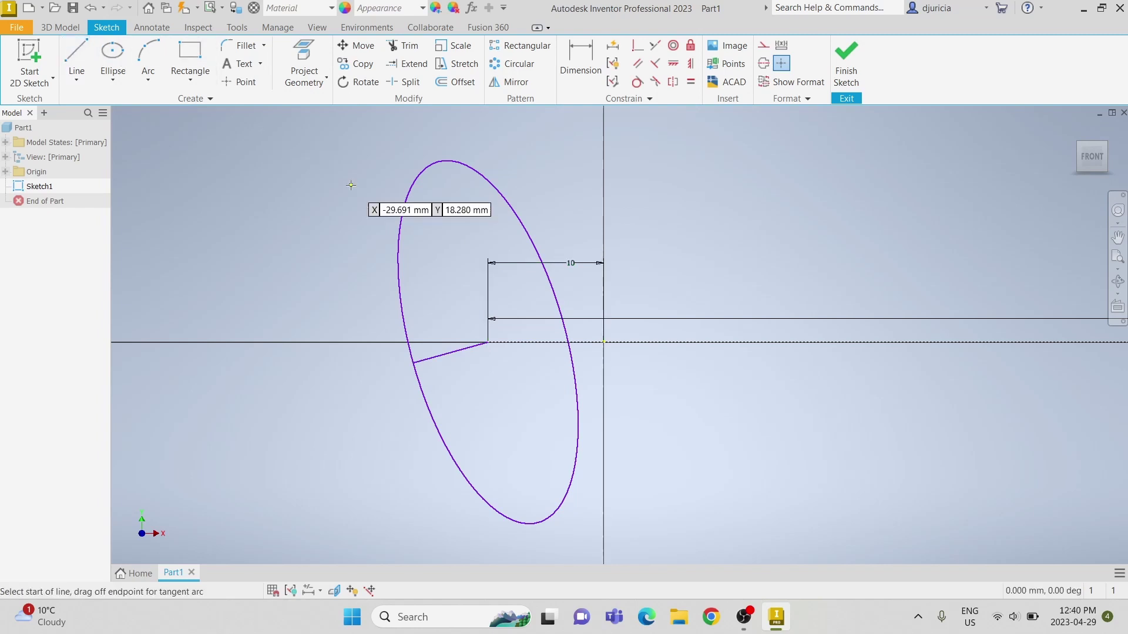
pyautogui.click(488, 343)
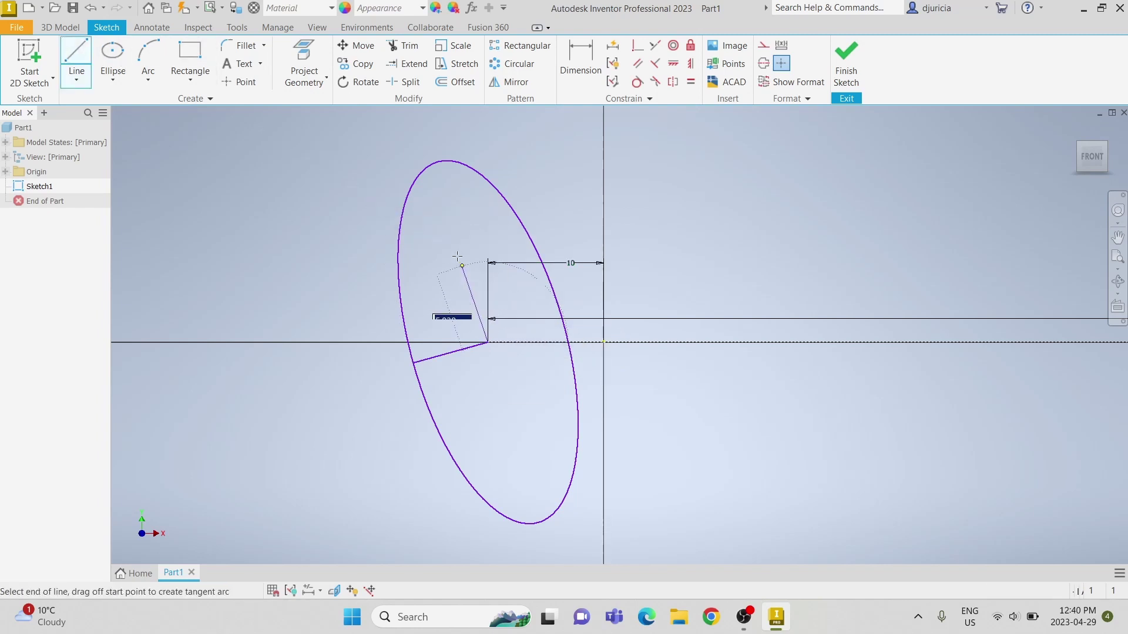
pyautogui.click(438, 162)
pyautogui.press('Escape')
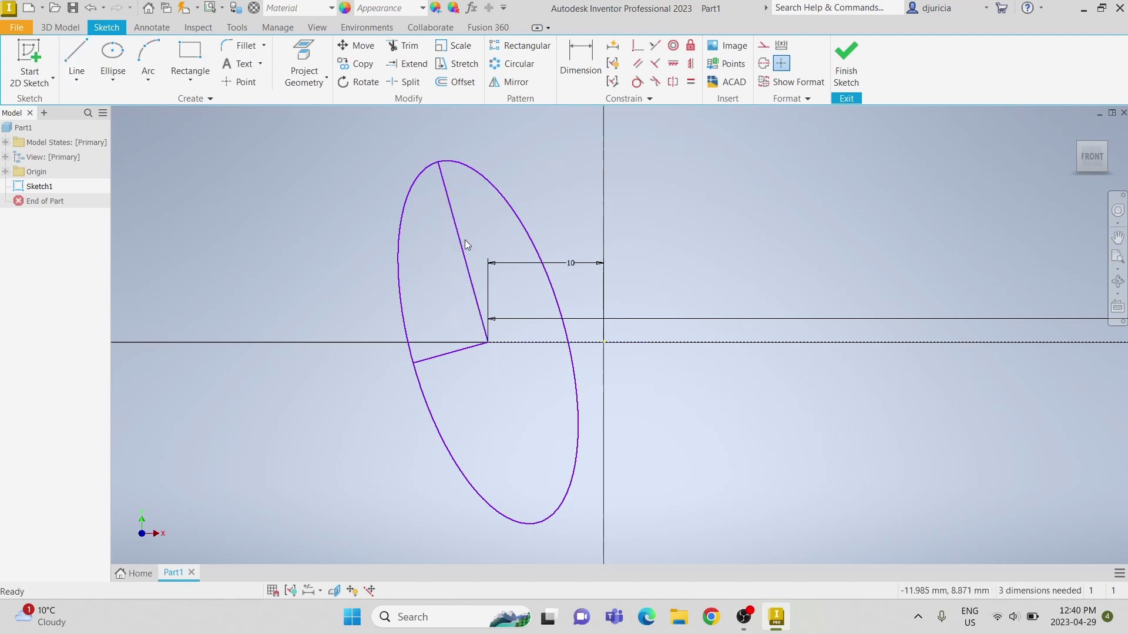
pyautogui.click(467, 264)
pyautogui.keyDown('ctrl'); pyautogui.click(460, 358); pyautogui.keyUp('ctrl')
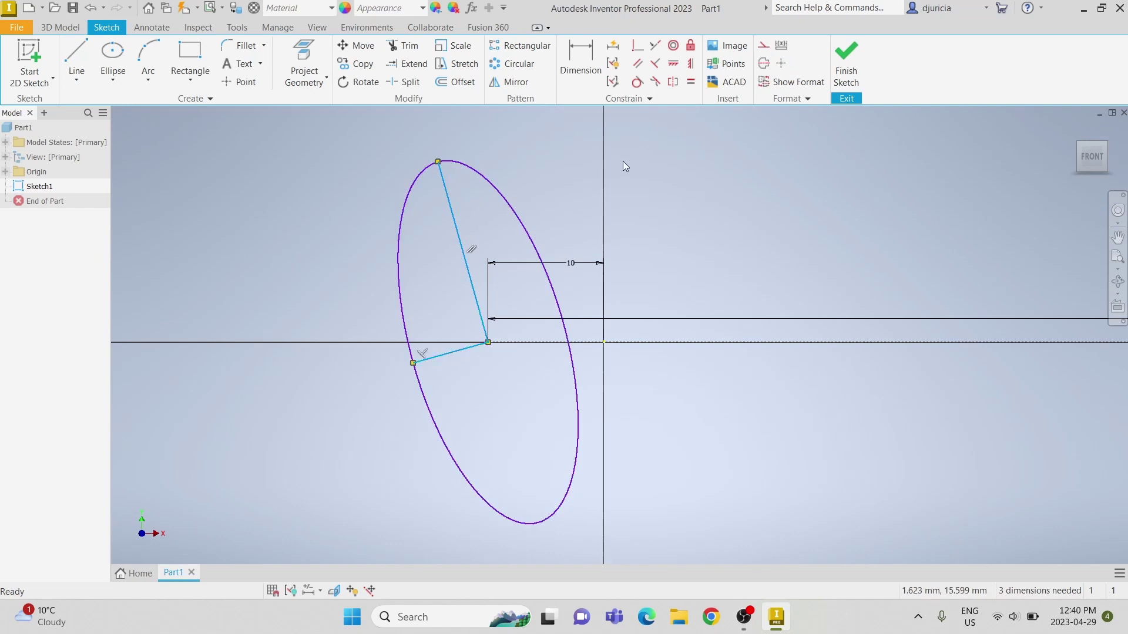
pyautogui.click(761, 49)
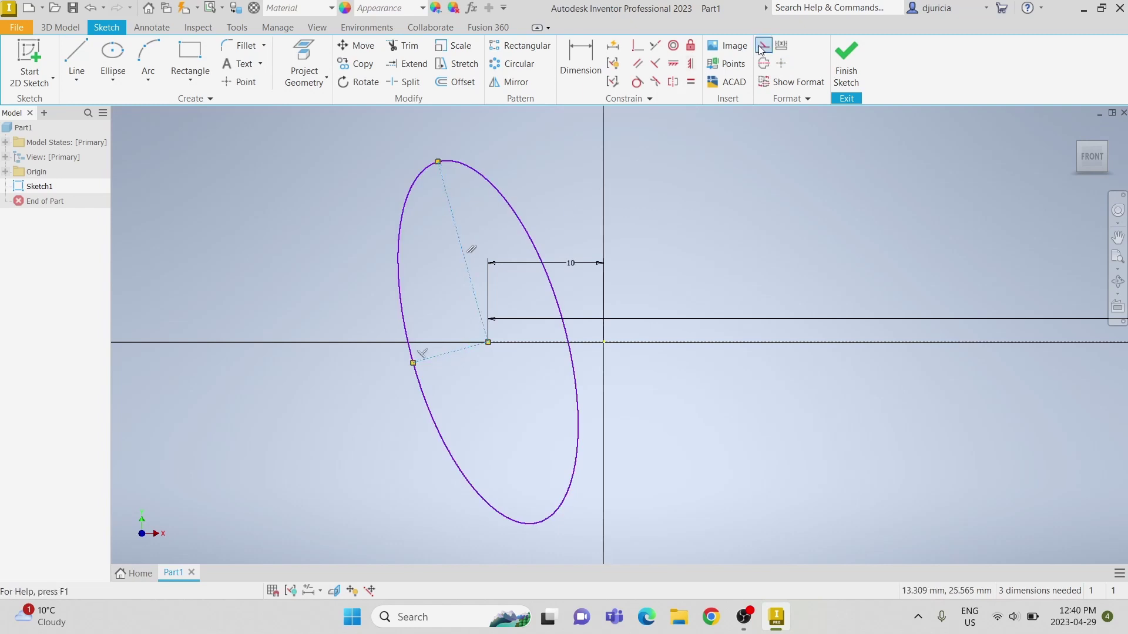
# Set a 17° angle dimension between the radial line and the centreline.
pyautogui.click(588, 63)
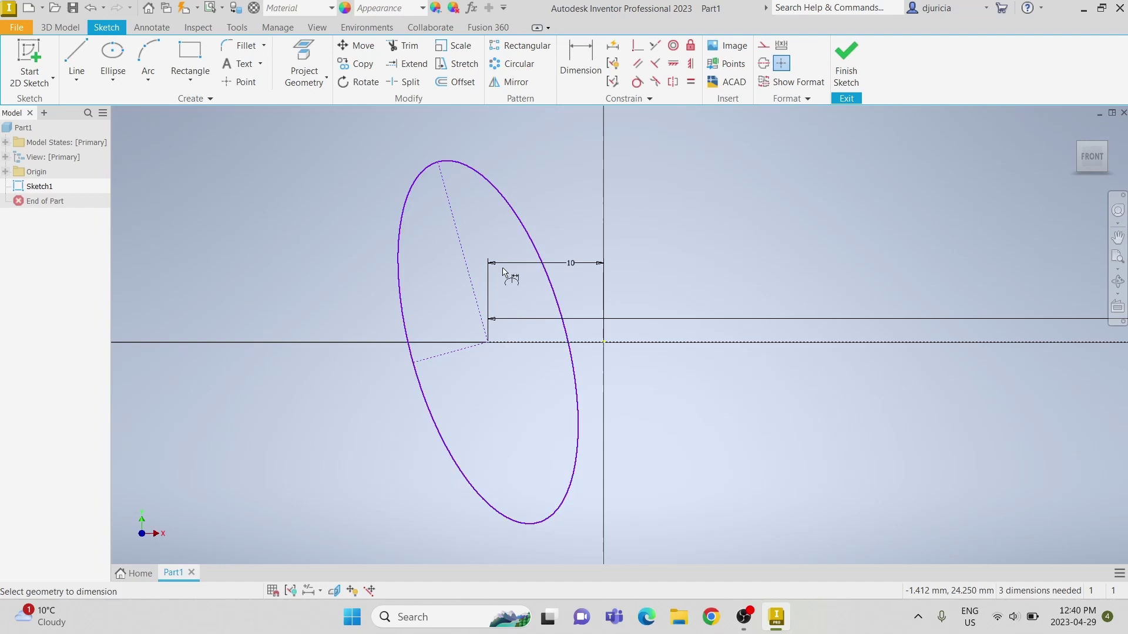
pyautogui.click(468, 352)
pyautogui.click(523, 346)
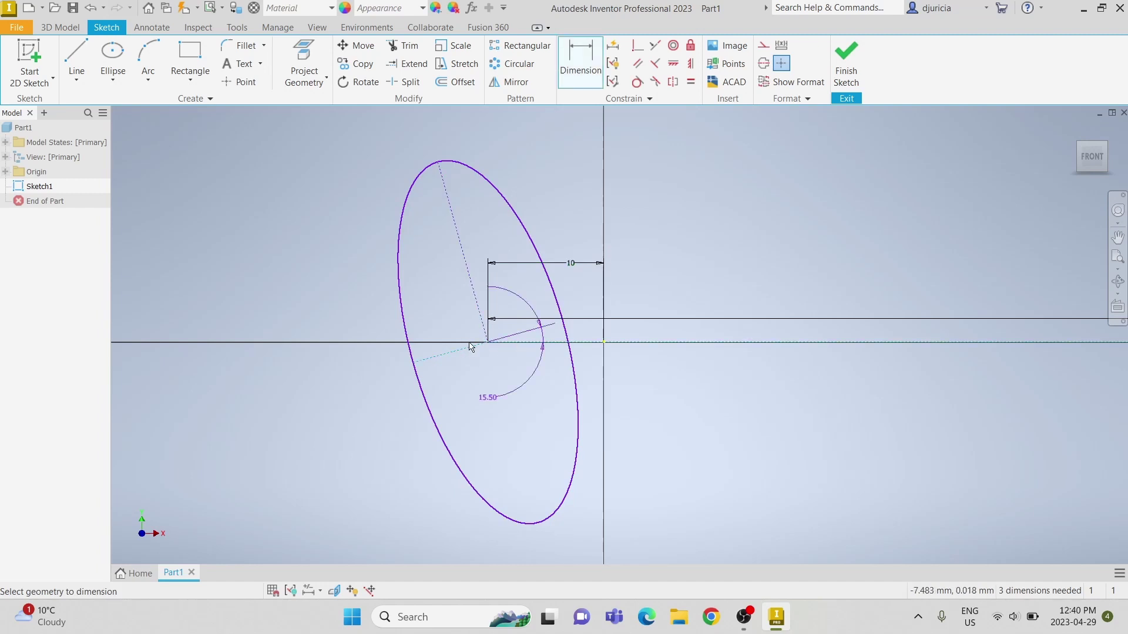
pyautogui.click(365, 359)
pyautogui.write('17')
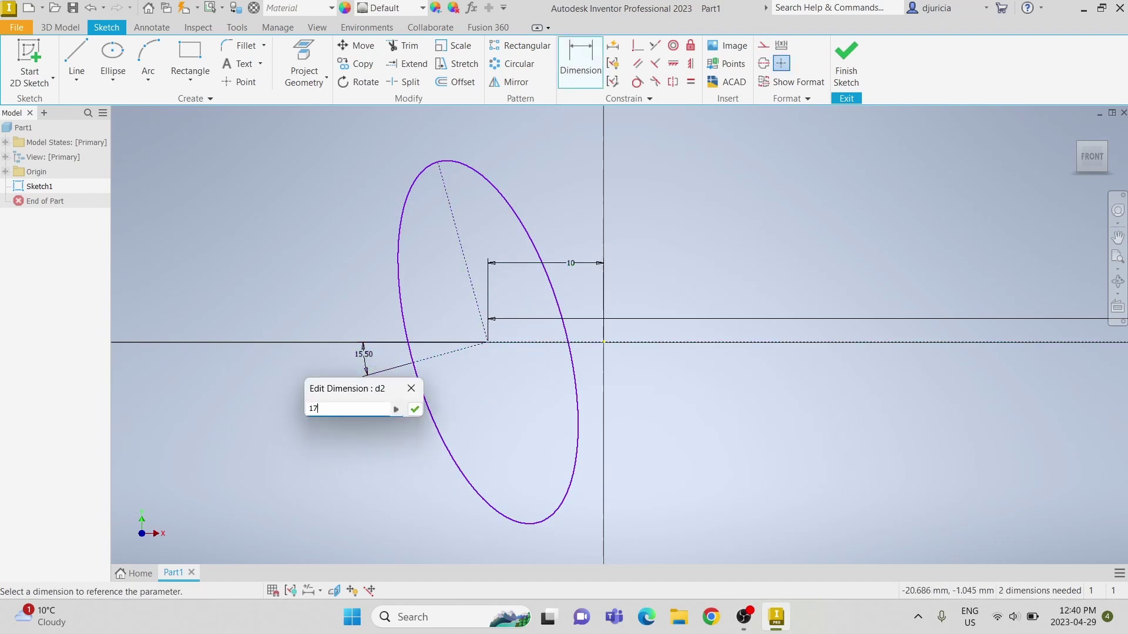
pyautogui.press('Return')
pyautogui.press('Escape')
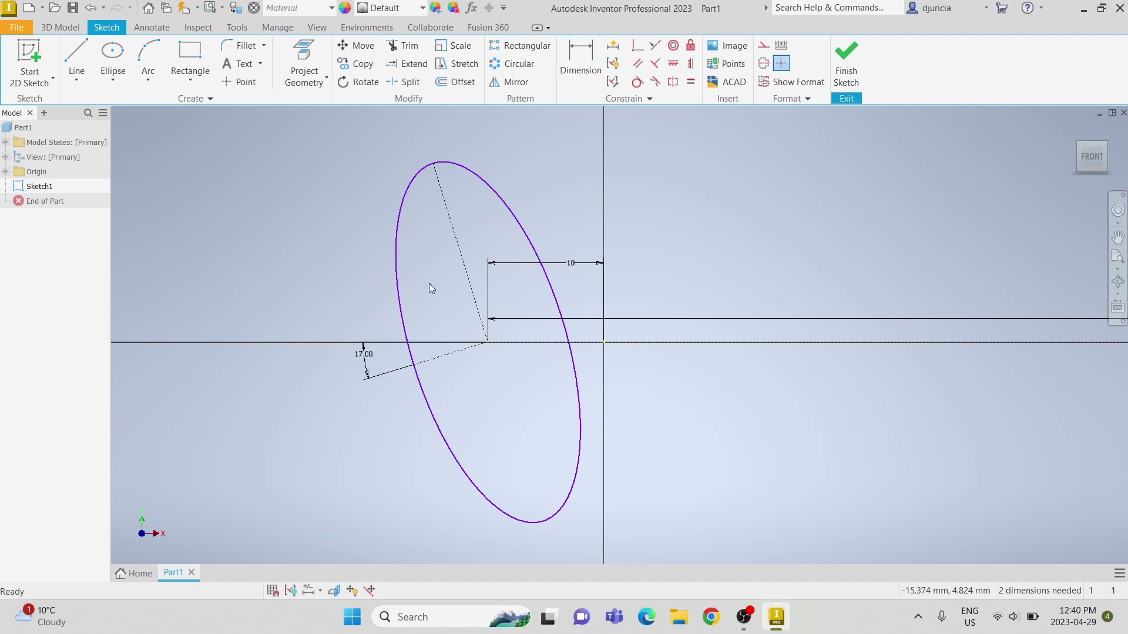
# Dimension the ellipse axes to 27.5 and 25.
pyautogui.click(581, 61)
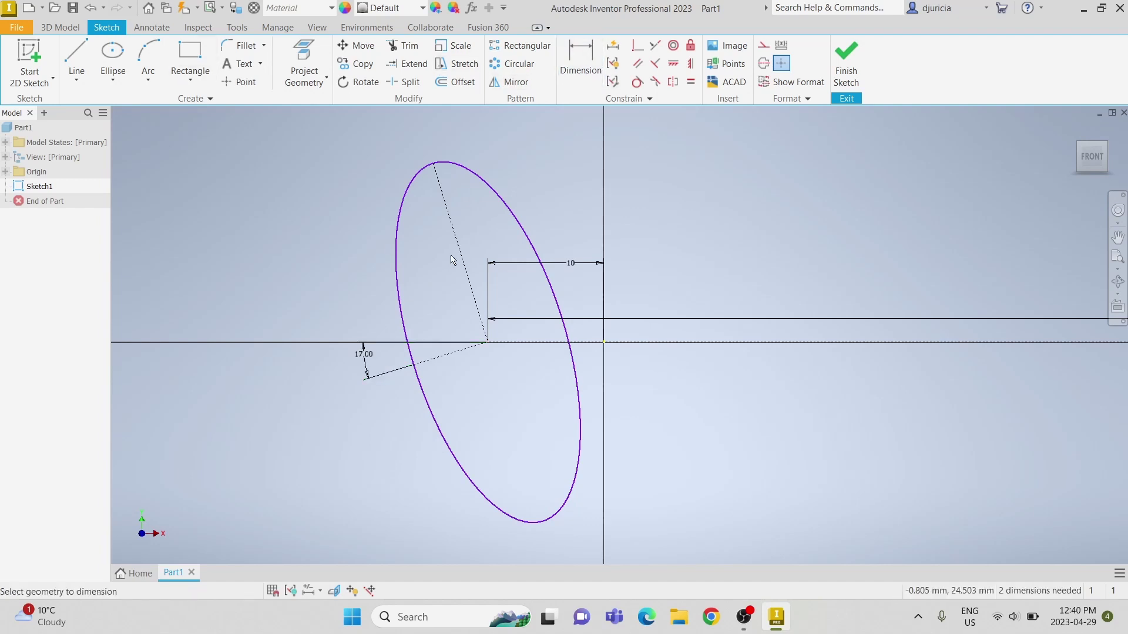
pyautogui.click(514, 193)
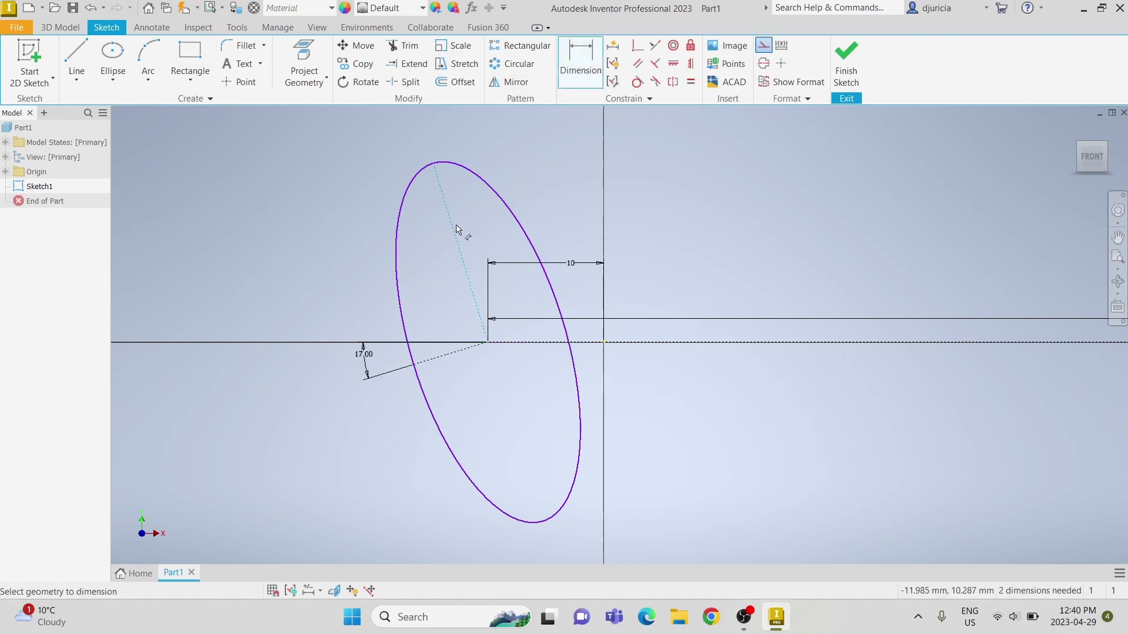
pyautogui.click(545, 194)
pyautogui.write('27.5')
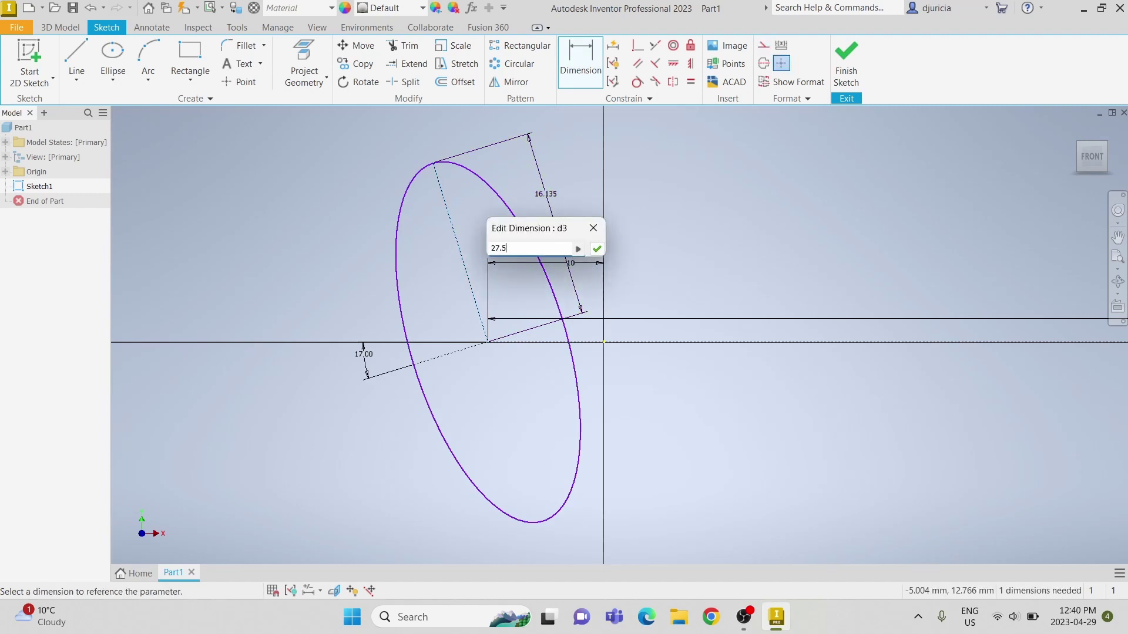
pyautogui.press('Return')
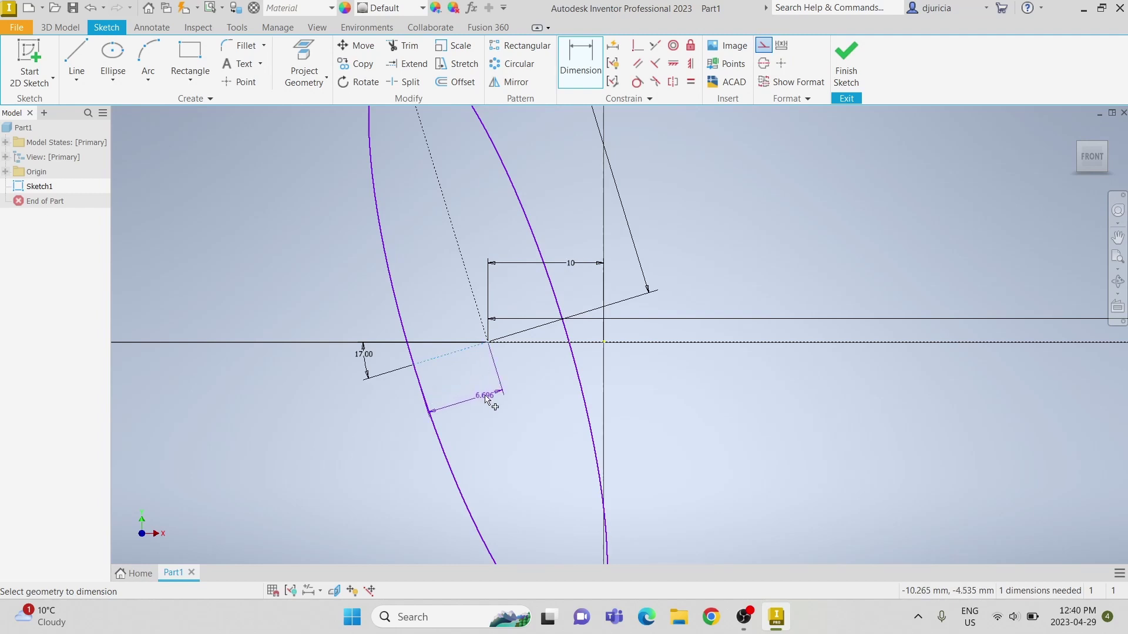
pyautogui.click(485, 397)
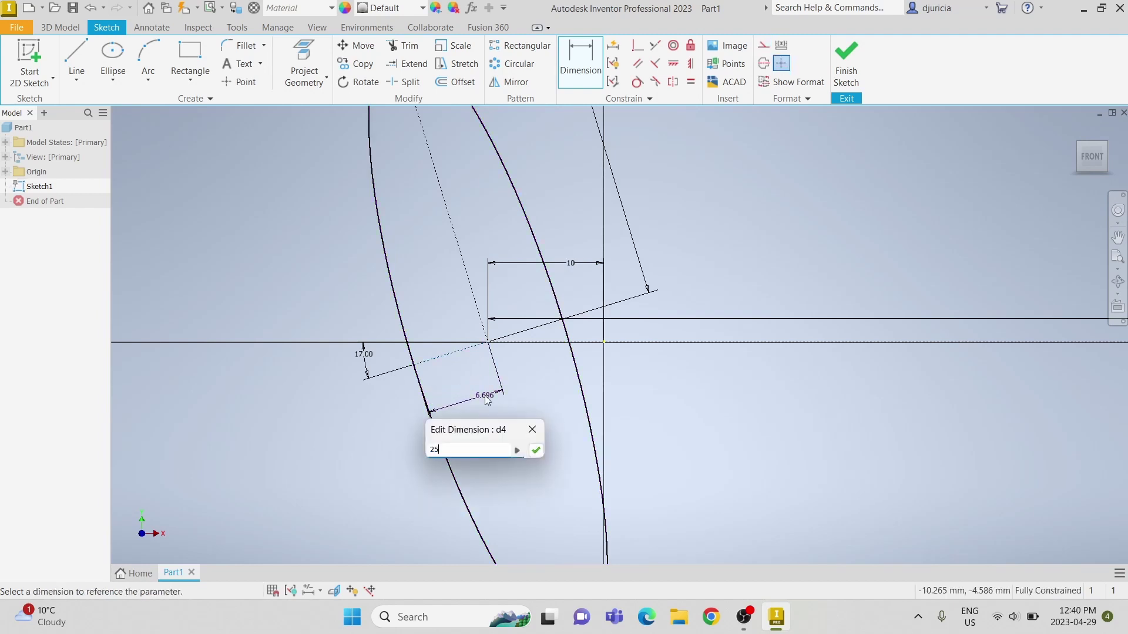
pyautogui.press('Return')
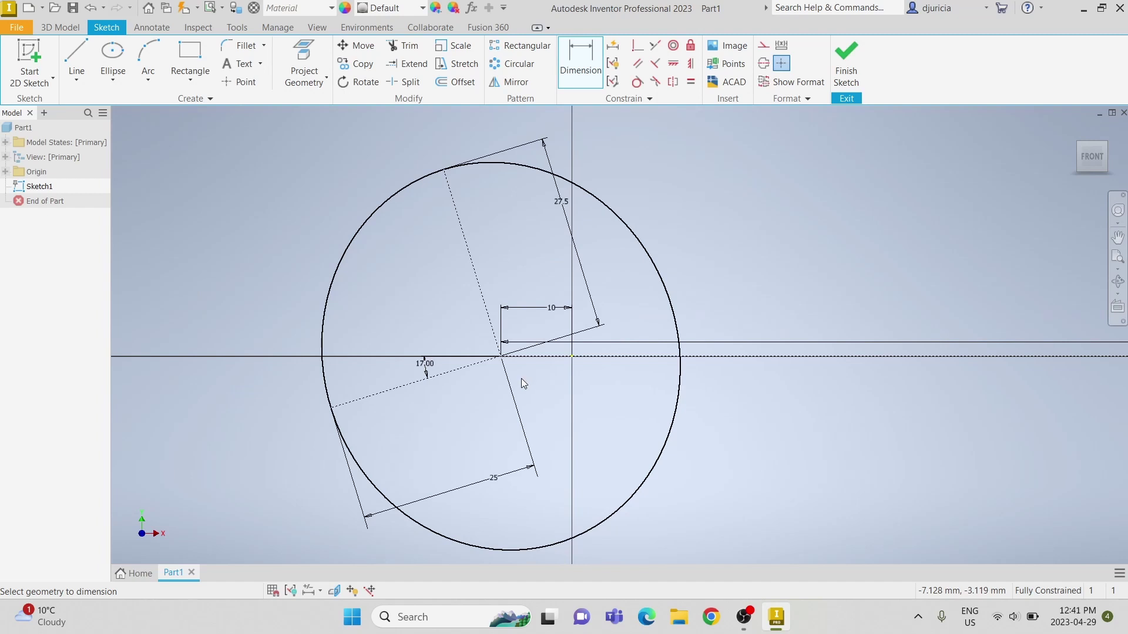
pyautogui.press('Escape')
pyautogui.click(77, 59)
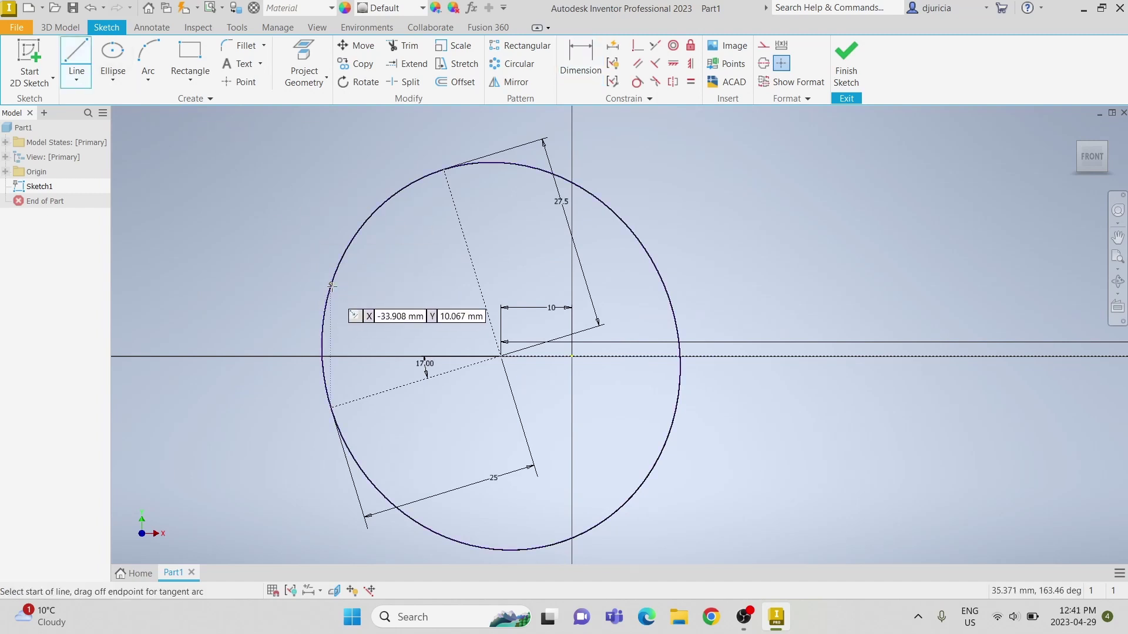
# Draw a line from the circle's left edge inward and dimension it 20 long.
pyautogui.click(337, 271)
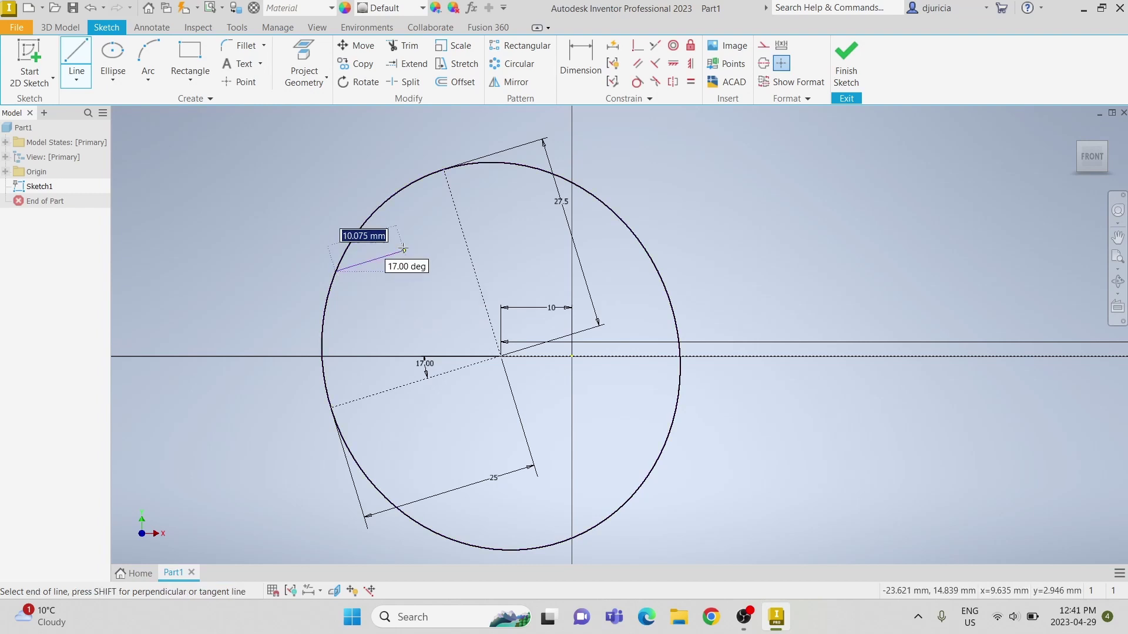
pyautogui.click(427, 245)
pyautogui.press('Escape')
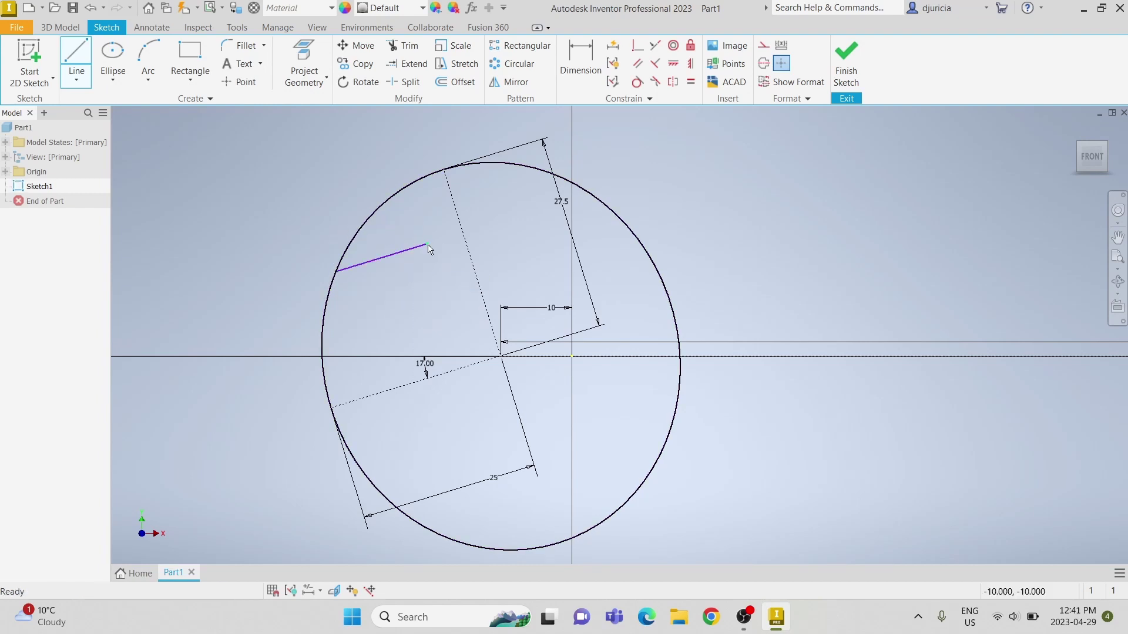
pyautogui.press('Escape')
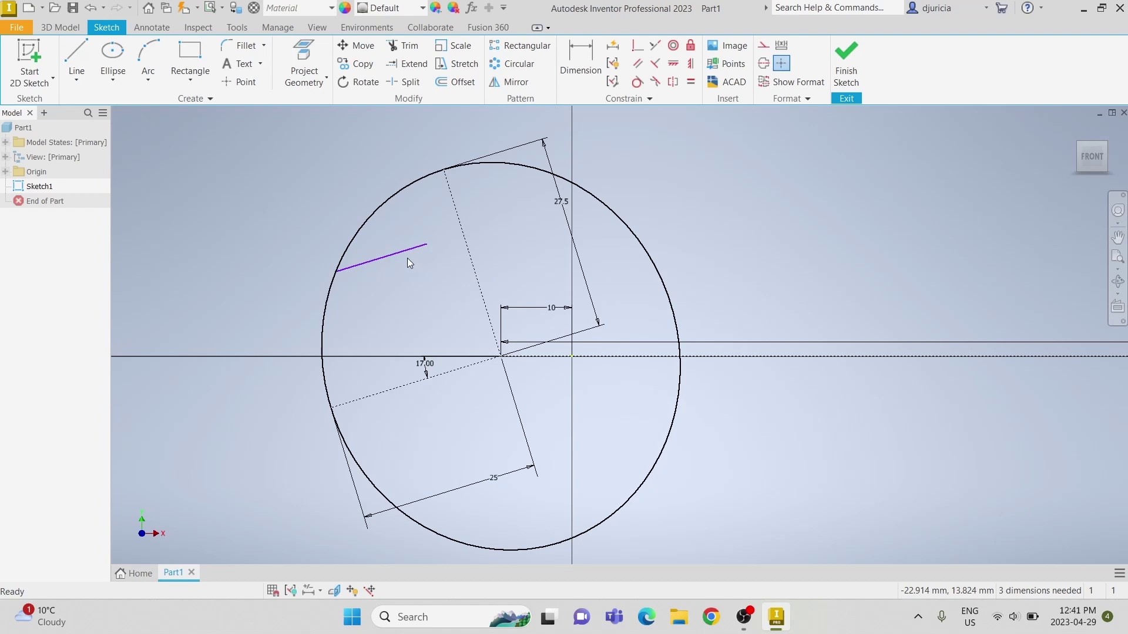
pyautogui.press('d')
pyautogui.click(408, 251)
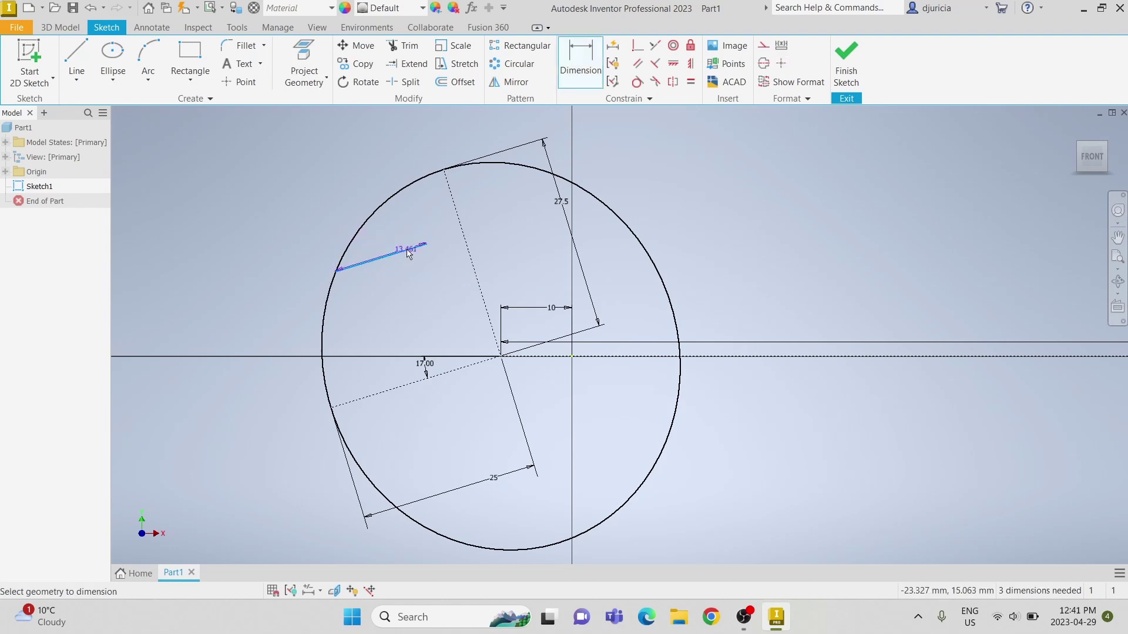
pyautogui.click(348, 177)
pyautogui.write('20')
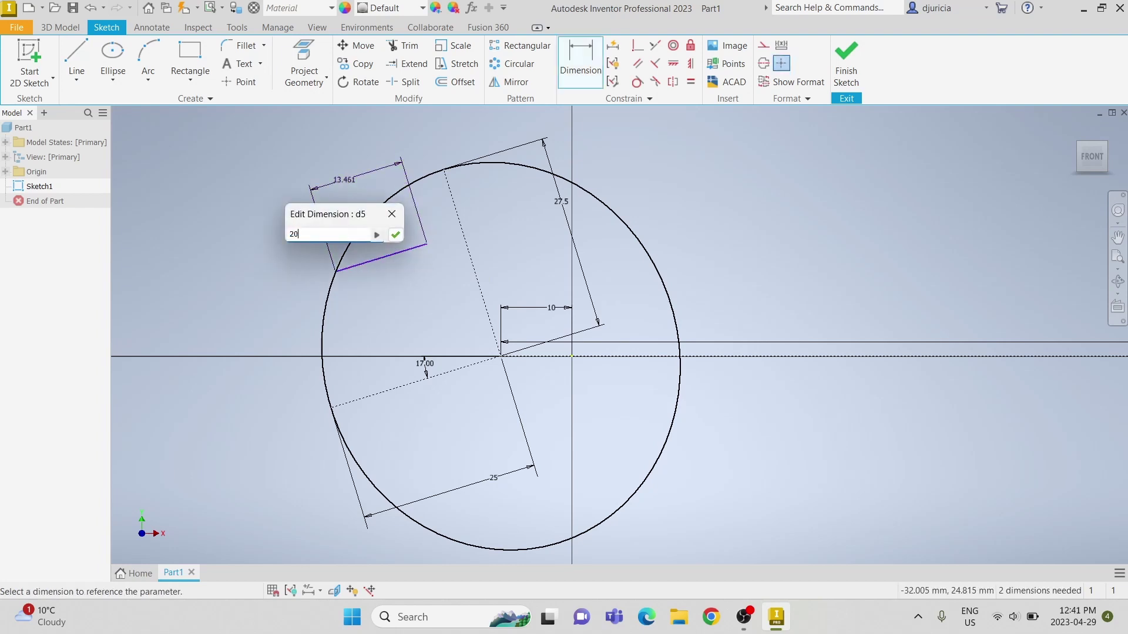
pyautogui.press('Return')
pyautogui.press('Escape')
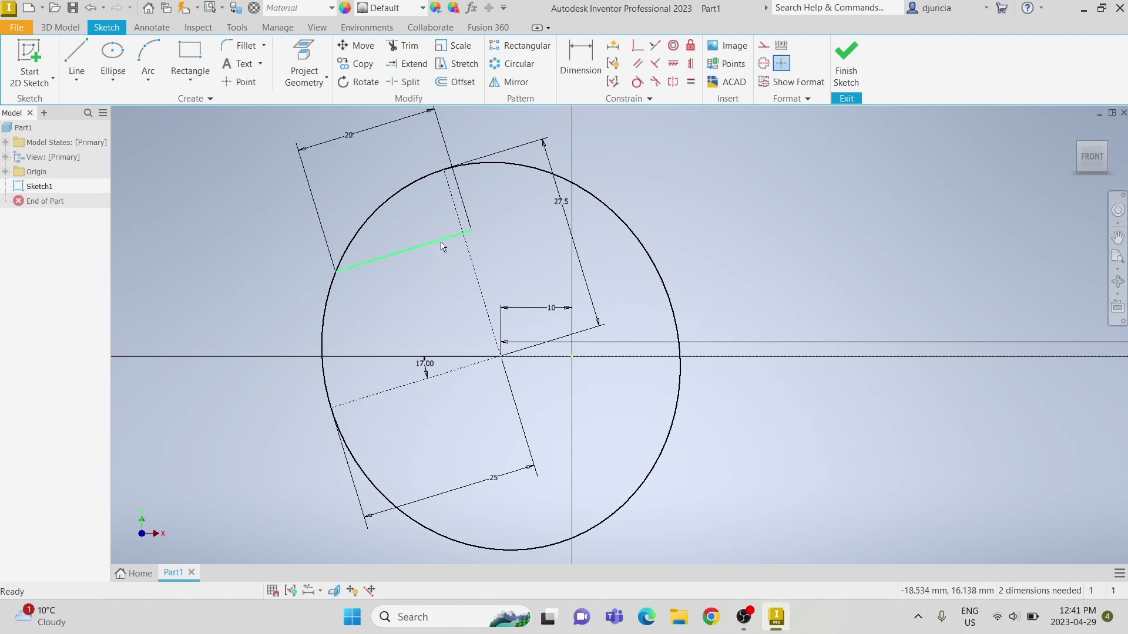
# Dimension the line 12.5 from the dashed centreline.
pyautogui.press('d')
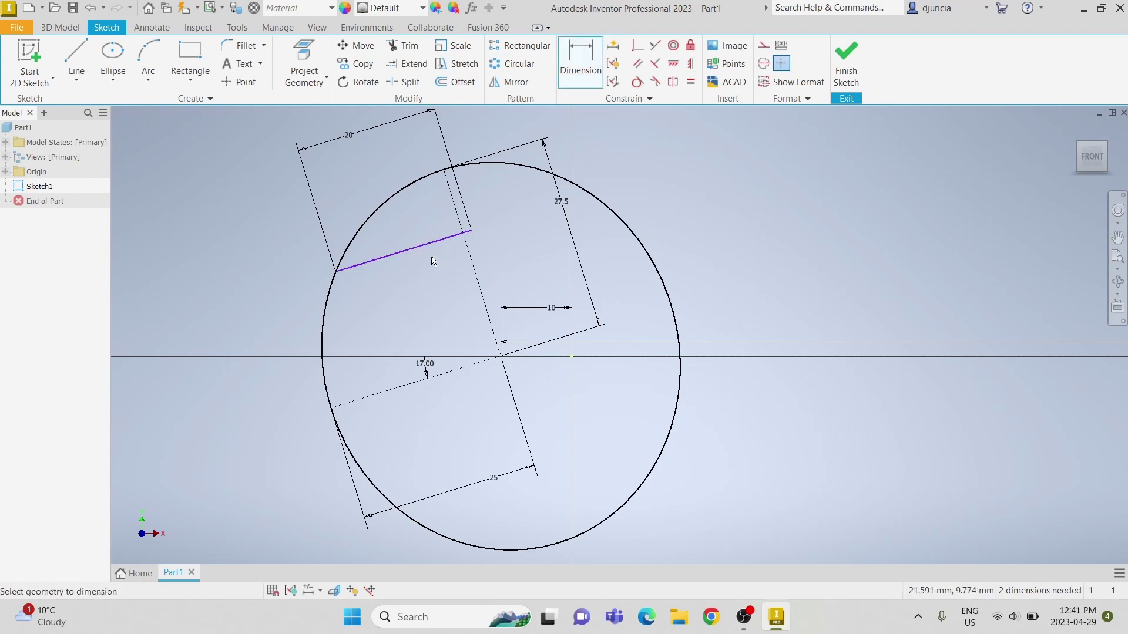
pyautogui.click(434, 242)
pyautogui.click(462, 367)
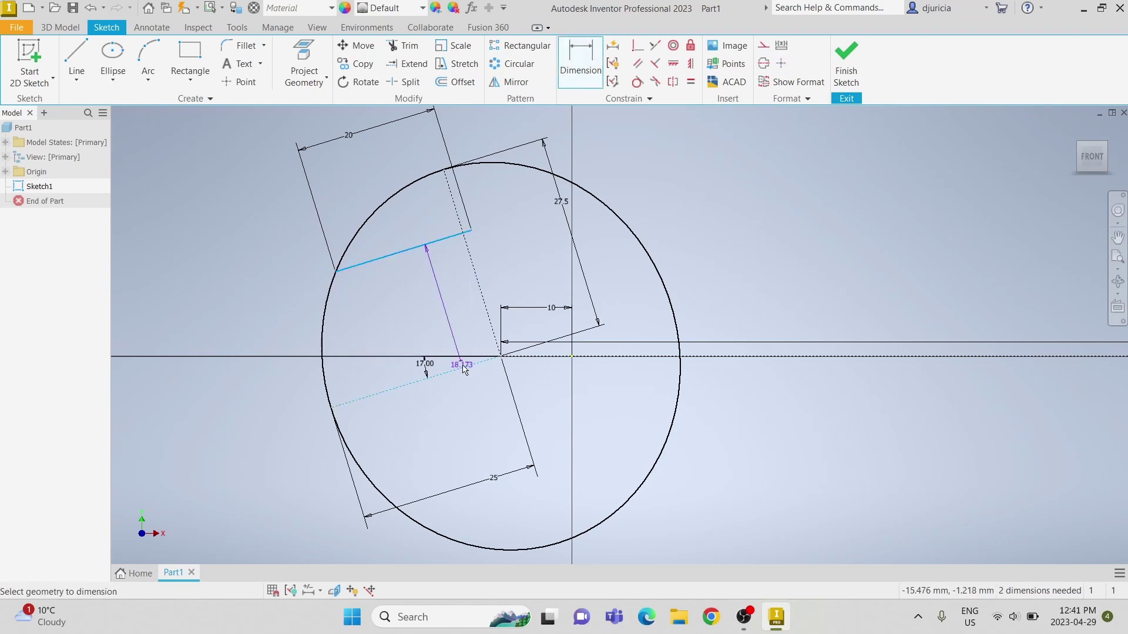
pyautogui.click(271, 370)
pyautogui.write('12')
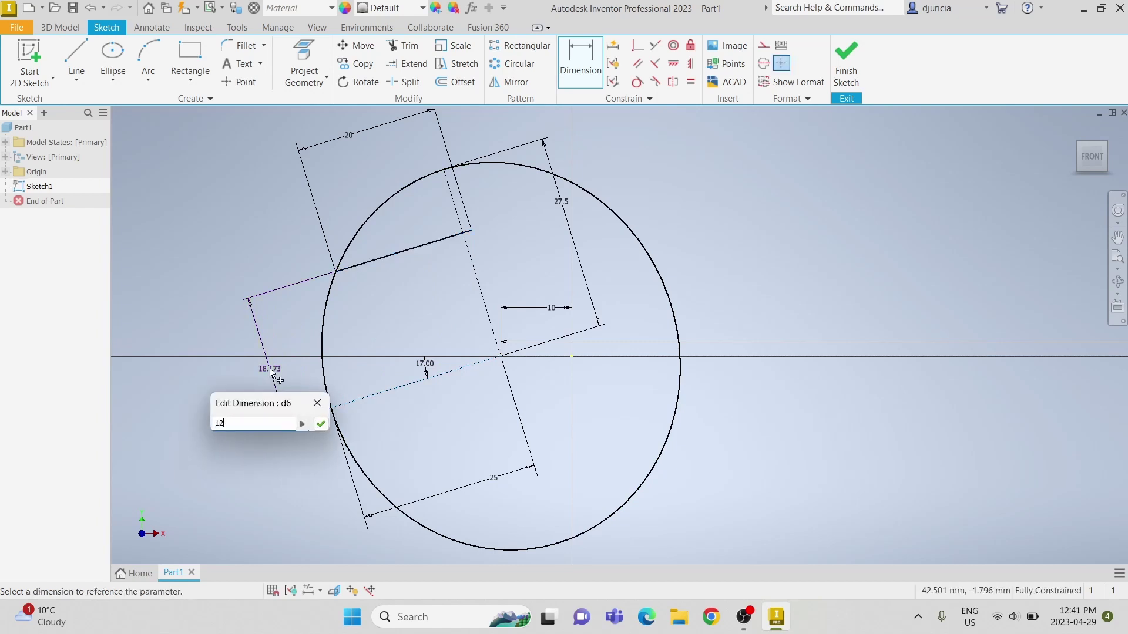
pyautogui.write('.5')
pyautogui.press('Return')
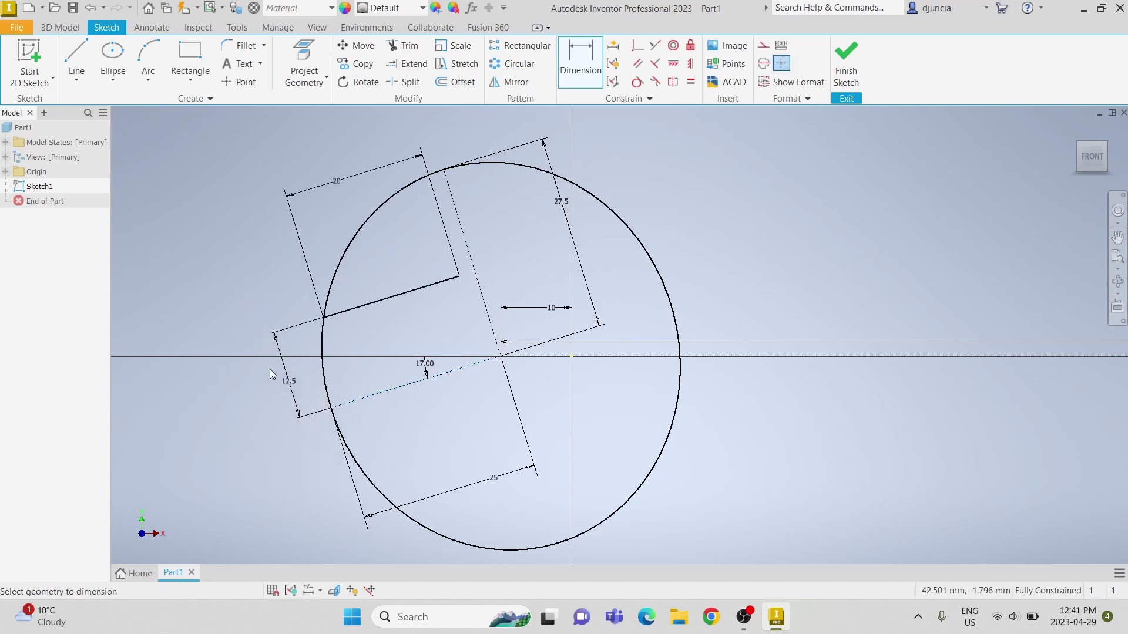
pyautogui.press('Escape')
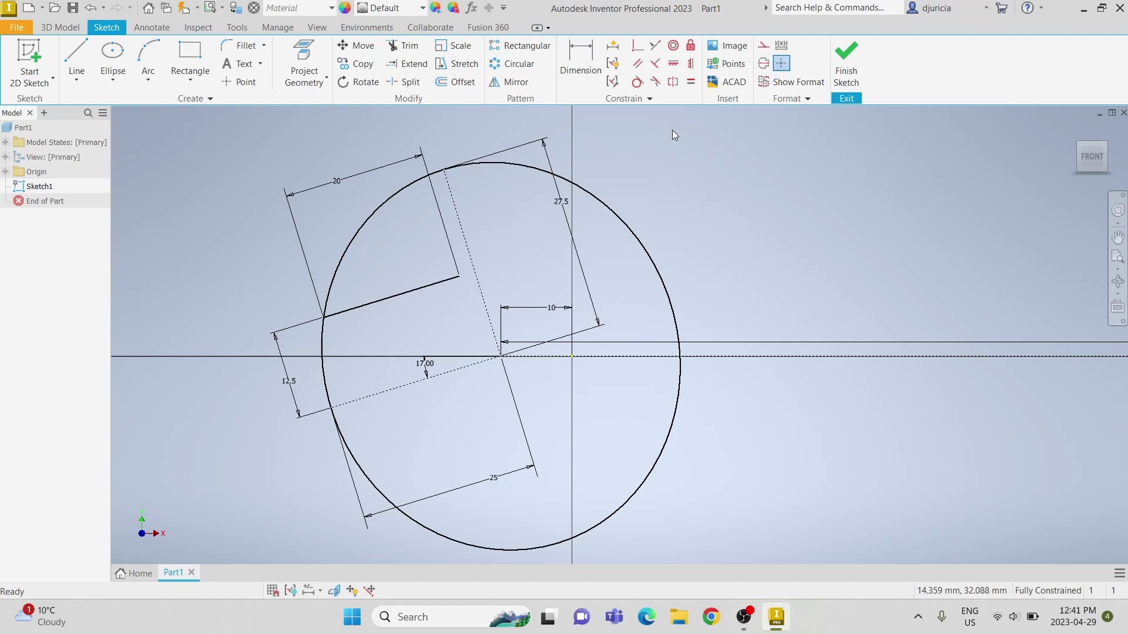
# Mirror the 20-long line across the dashed centreline to create its parallel twin.
pyautogui.click(495, 84)
pyautogui.click(429, 286)
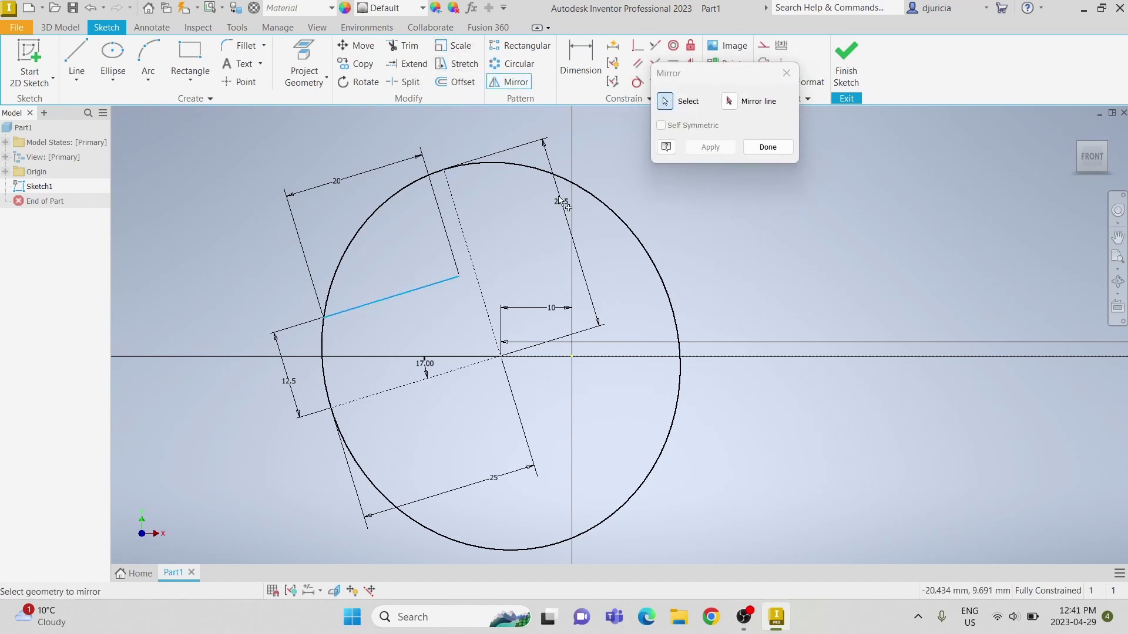
pyautogui.click(726, 101)
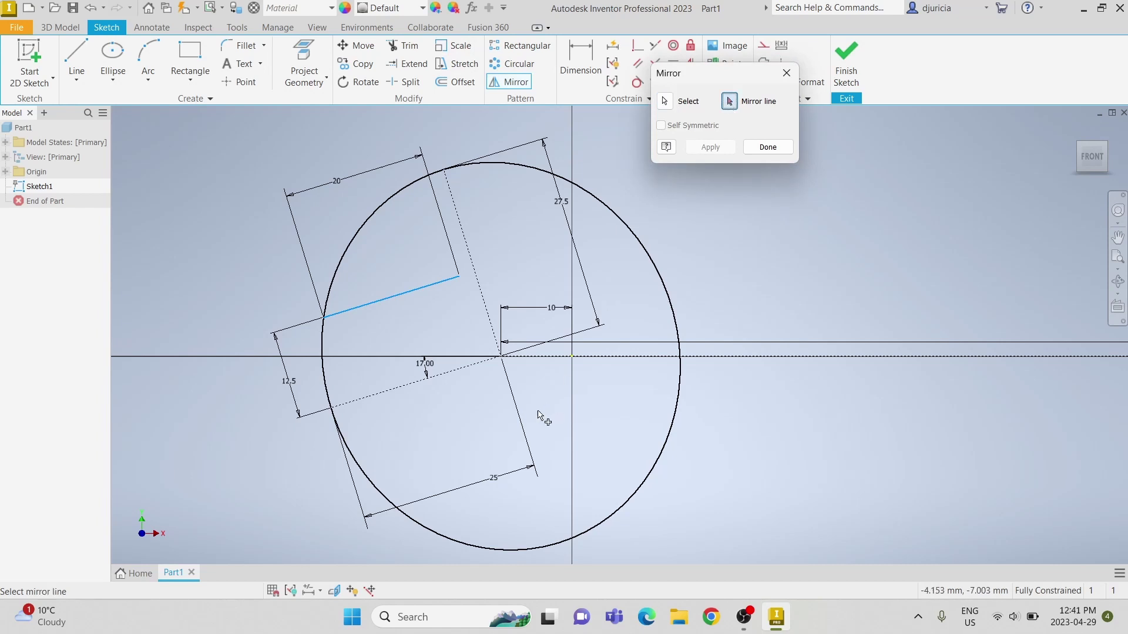
pyautogui.click(470, 370)
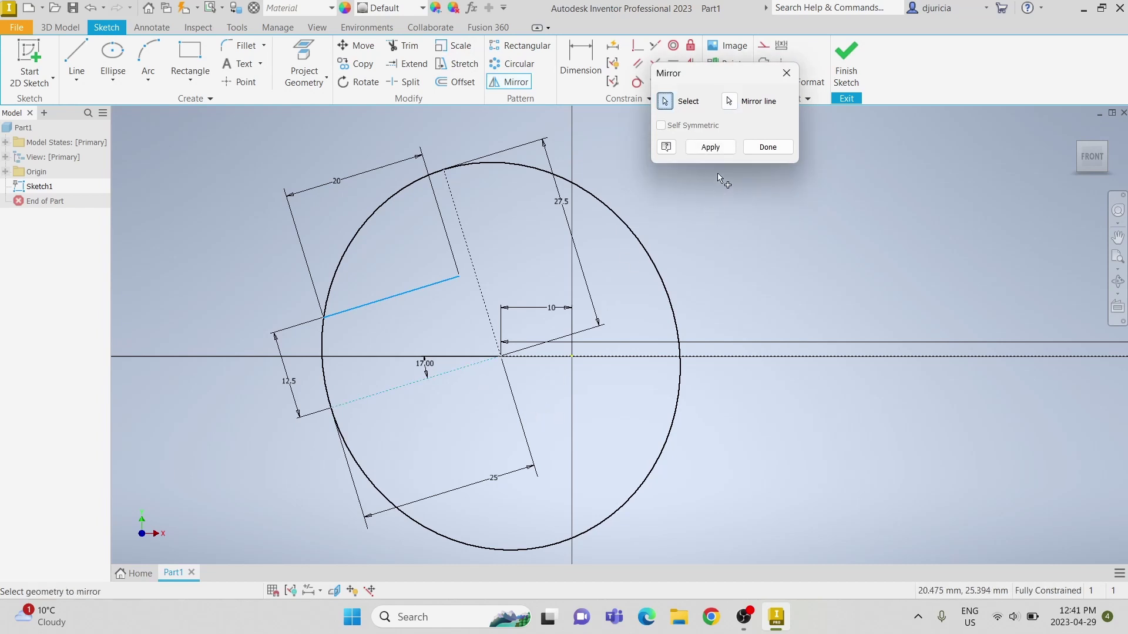
pyautogui.click(711, 146)
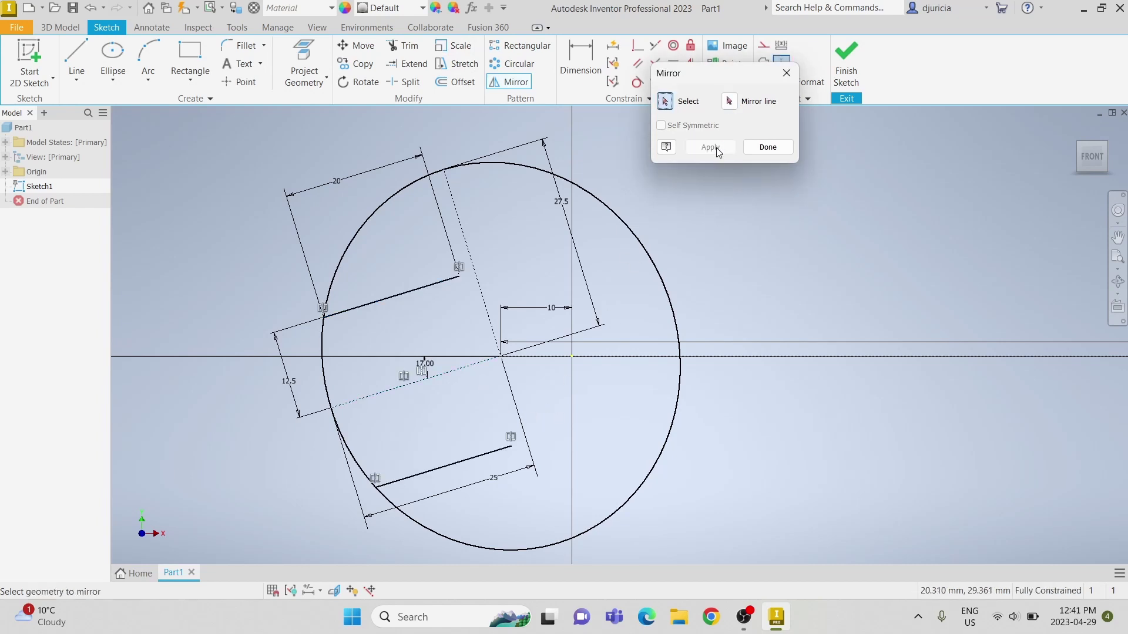
pyautogui.press('Escape')
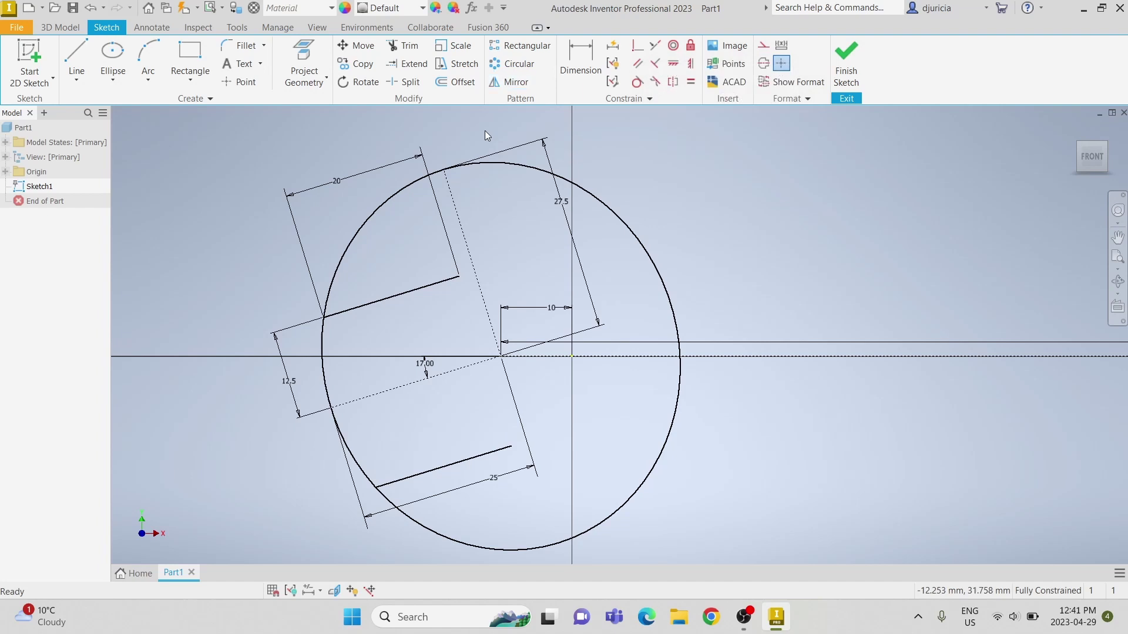
# Connect the inner ends of the two parallel lines with a radius 15 three-point arc.
pyautogui.click(148, 58)
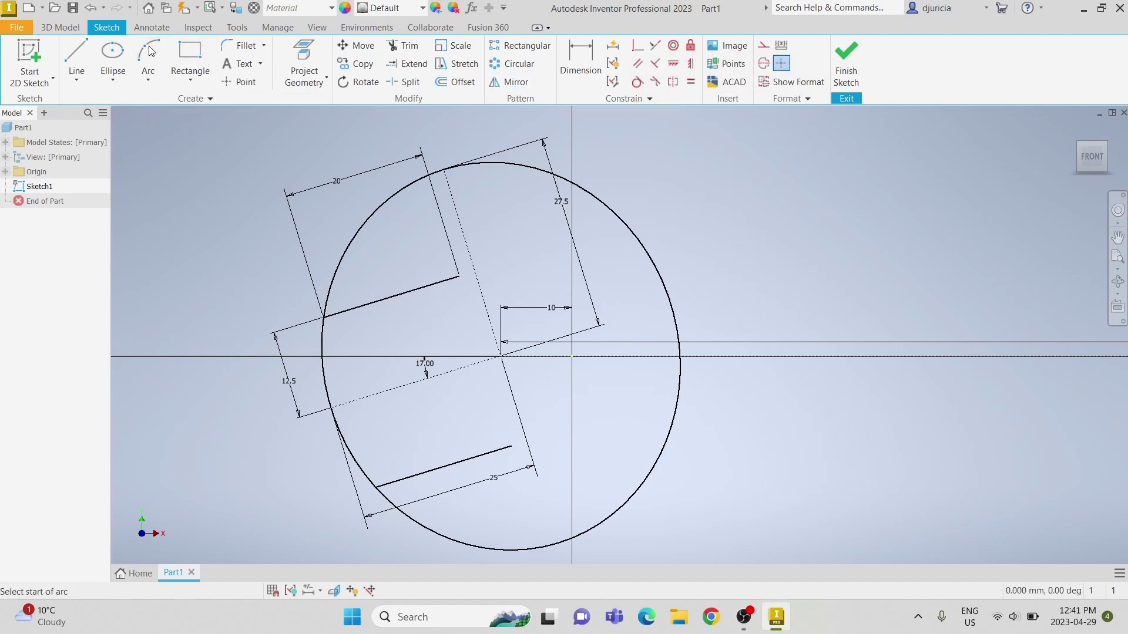
pyautogui.click(460, 277)
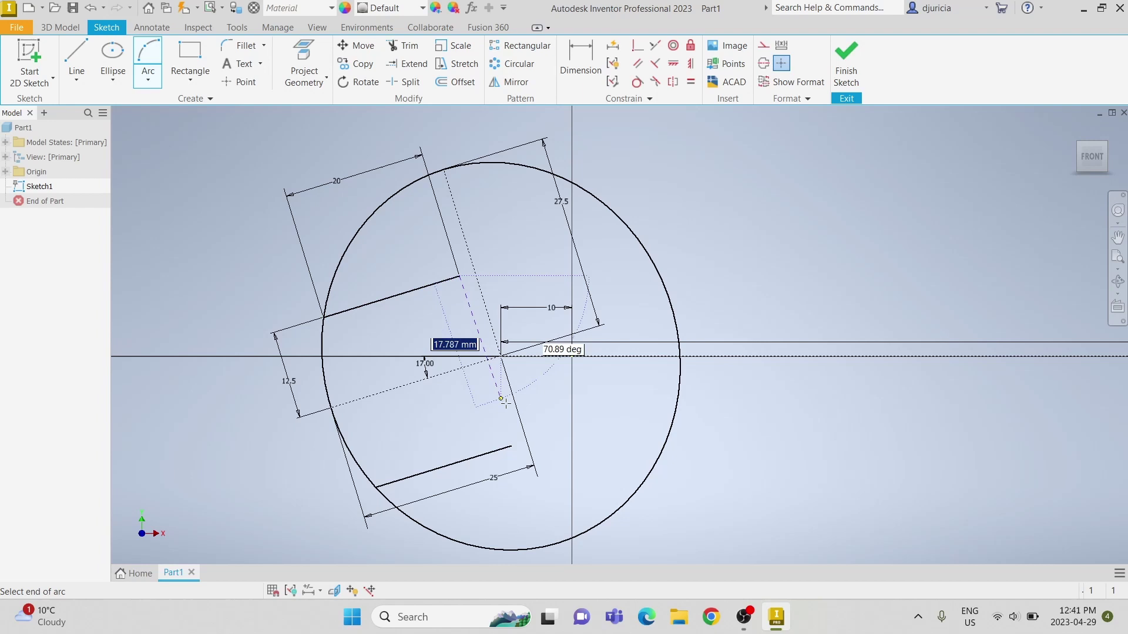
pyautogui.click(511, 445)
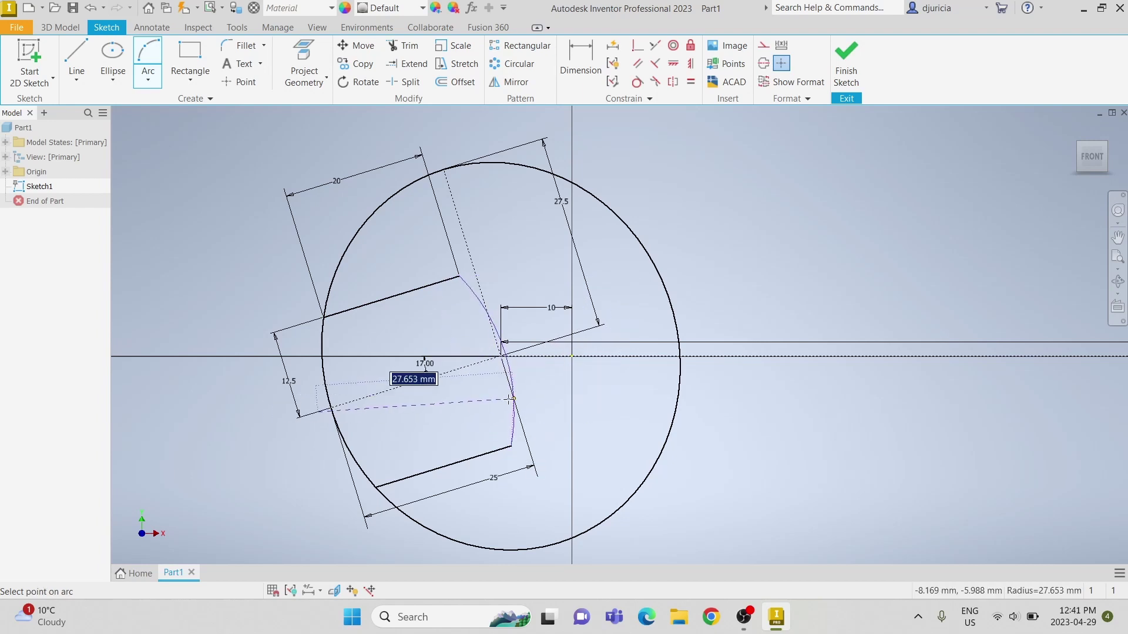
pyautogui.write('15')
pyautogui.press('Return')
pyautogui.press('Escape')
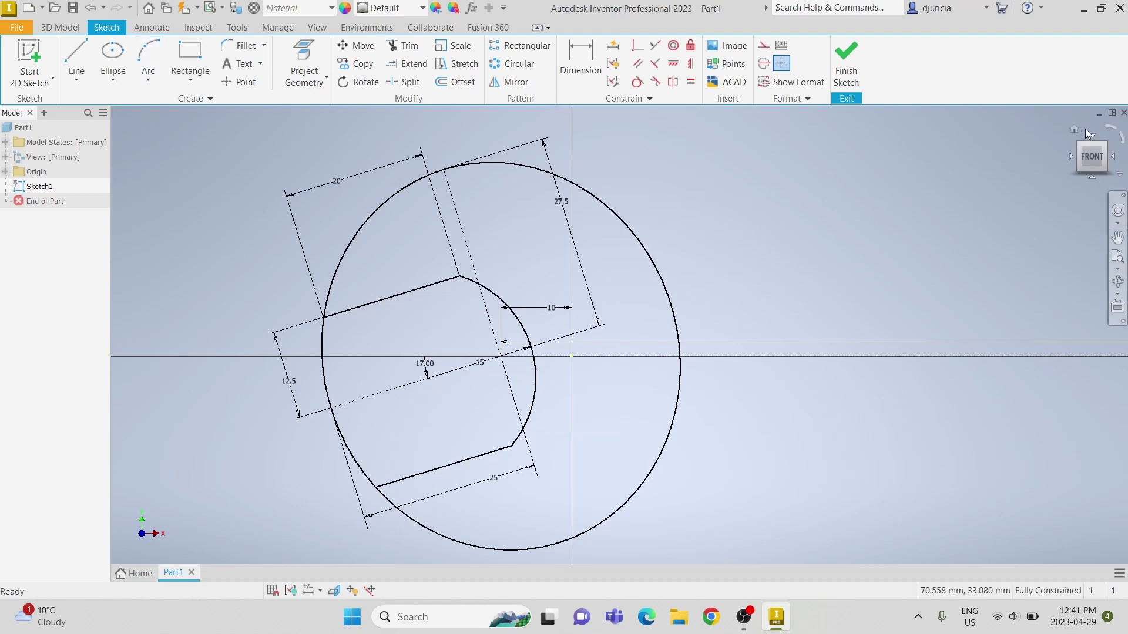
pyautogui.click(1093, 160)
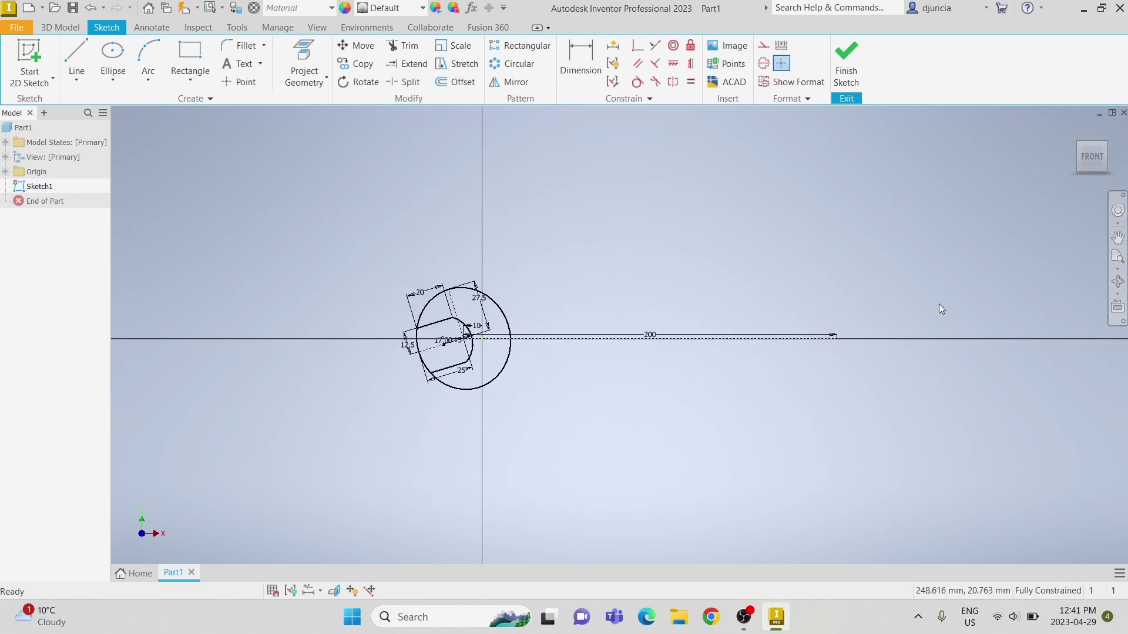
pyautogui.scroll(-3, 887, 343)
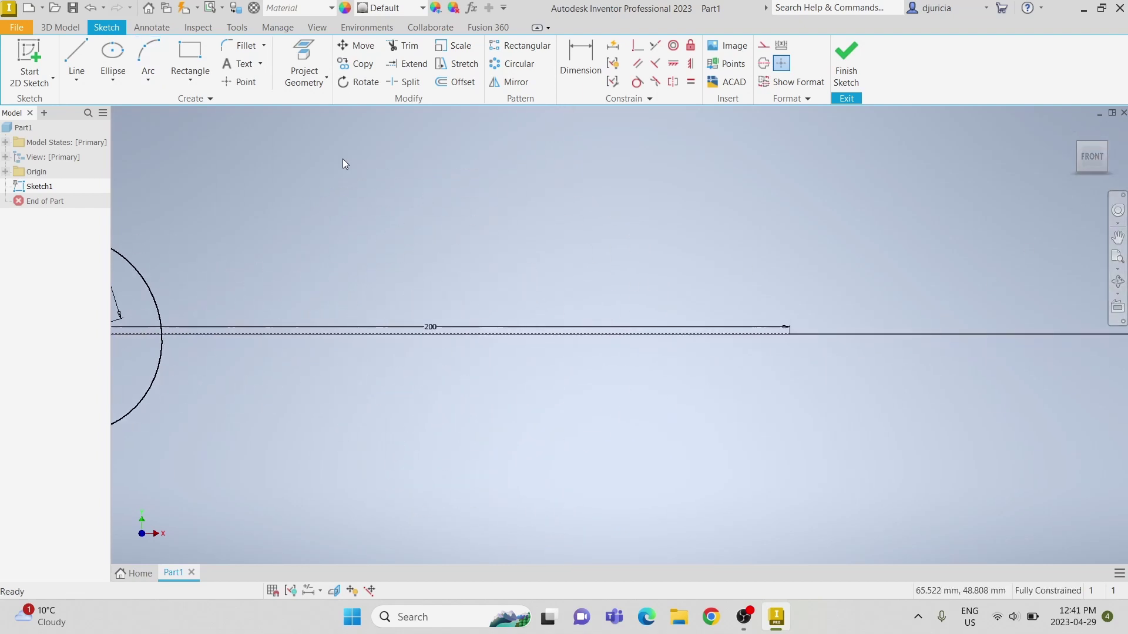
# Draw a circle at the centreline's right end and change its diameter from 30 to 33.
pyautogui.click(113, 78)
pyautogui.click(126, 106)
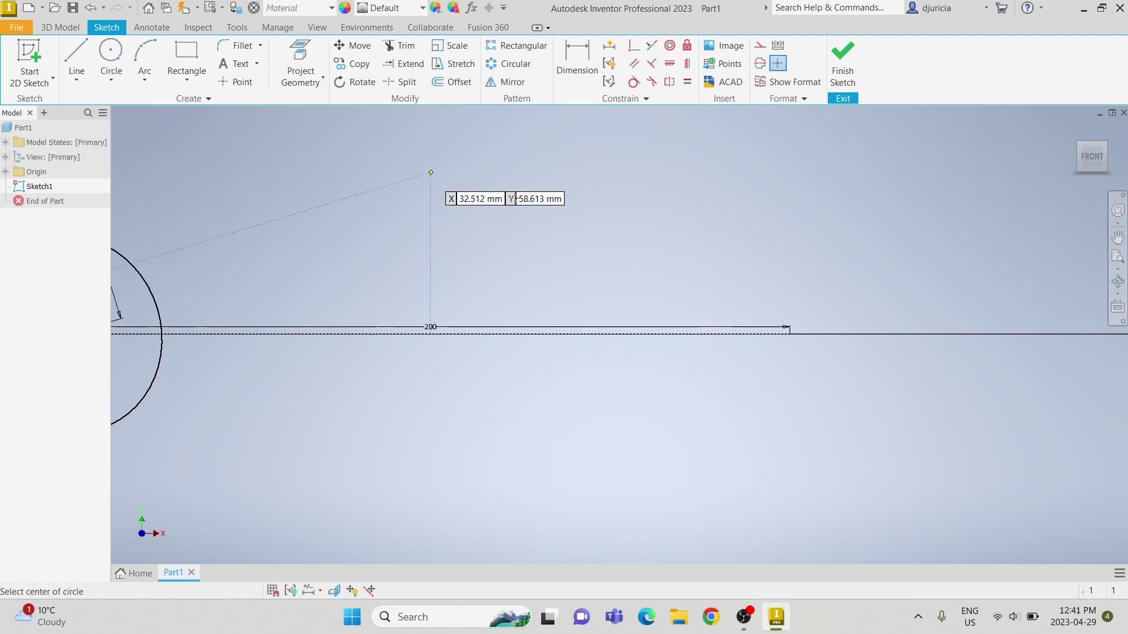
pyautogui.click(789, 334)
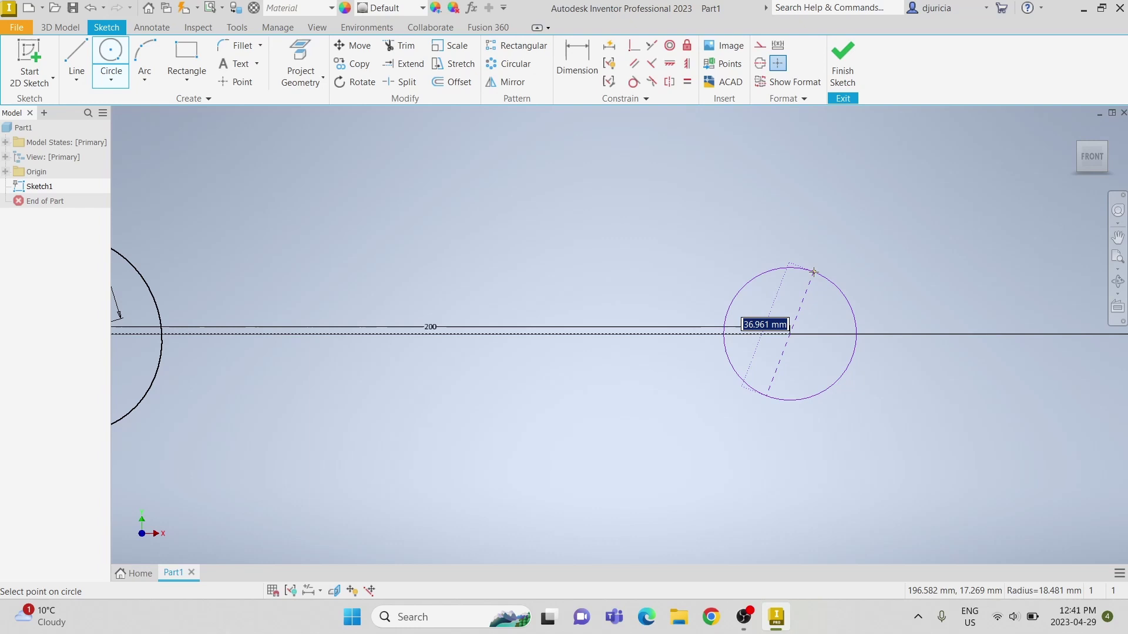
pyautogui.write('30')
pyautogui.press('Return')
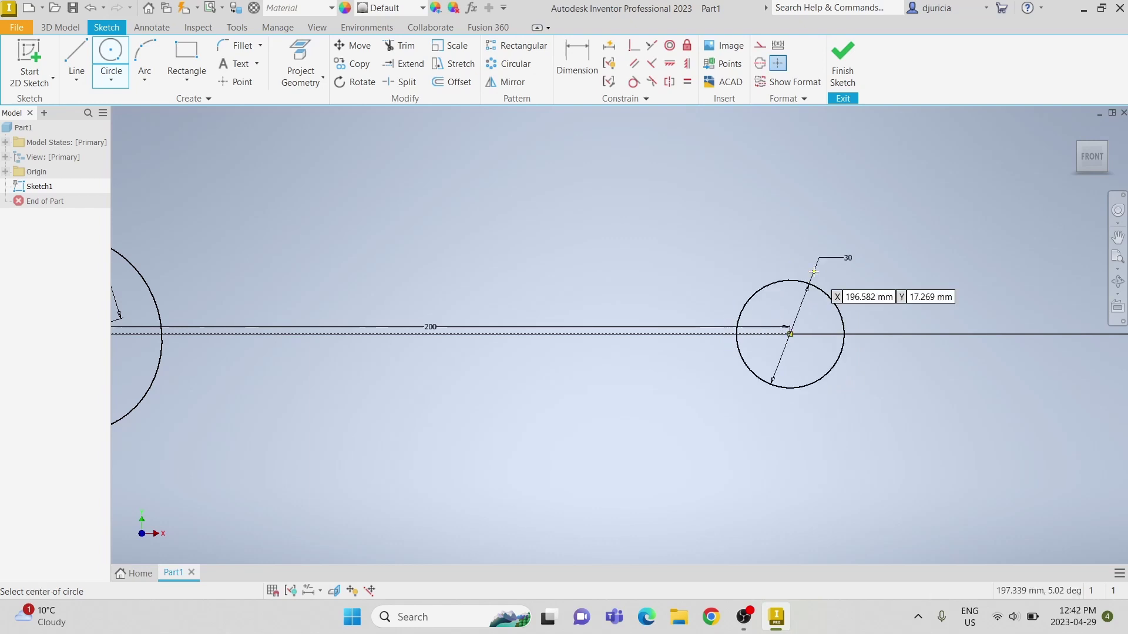
pyautogui.press('Escape')
pyautogui.doubleClick(845, 261)
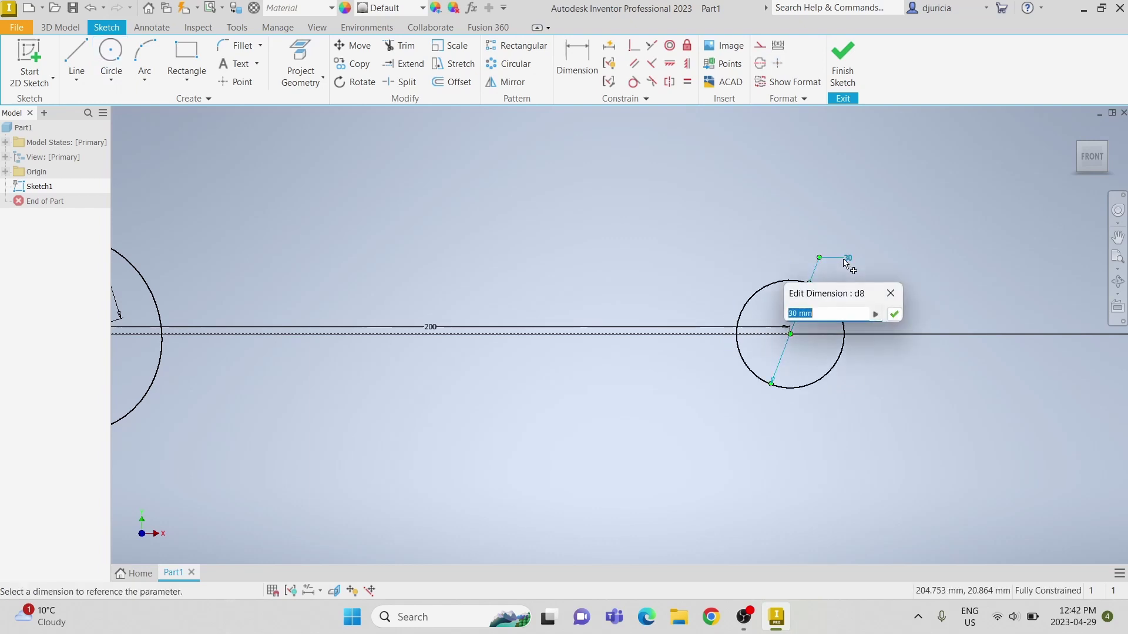
pyautogui.write('33')
pyautogui.press('Return')
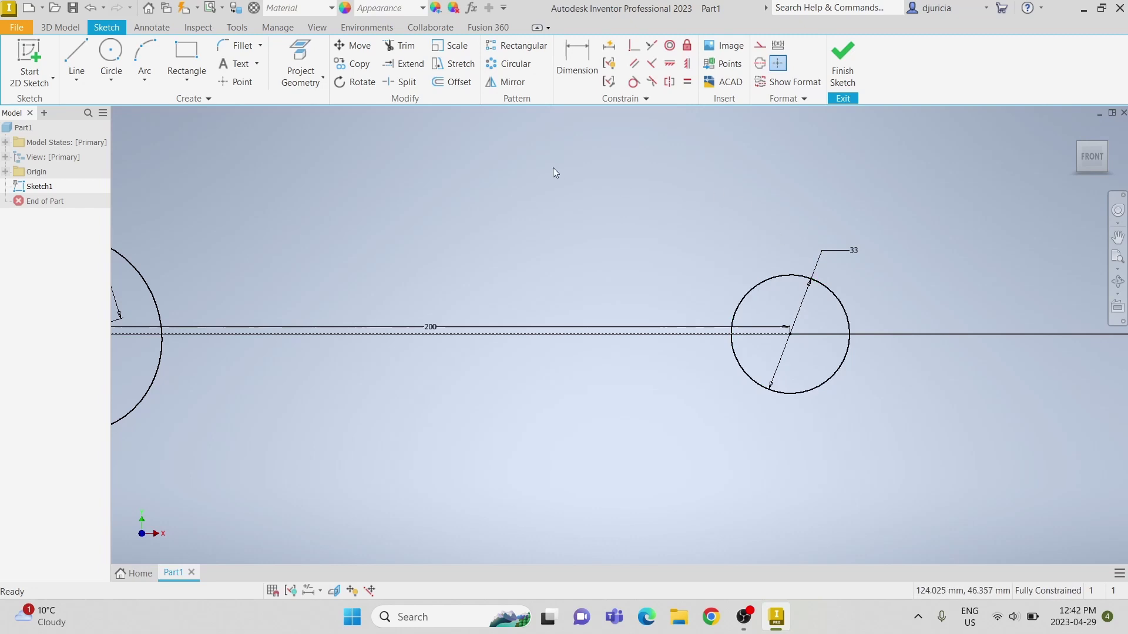
# Draw a six-sided polygon centred on the 33 mm circle with a vertex at the bottom.
pyautogui.click(186, 77)
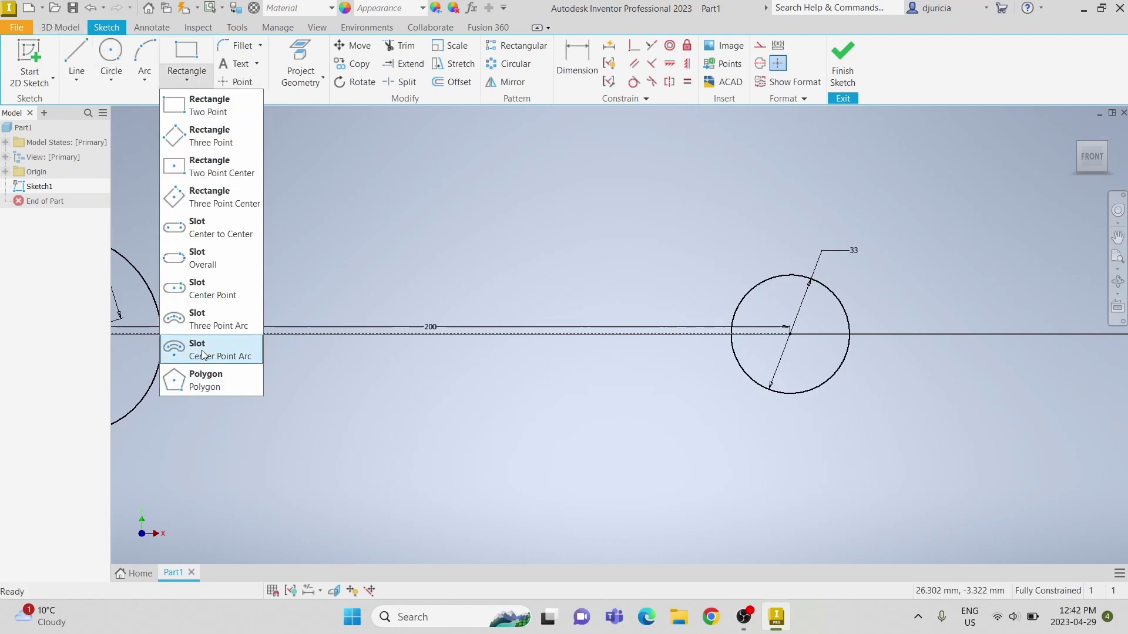
pyautogui.click(204, 380)
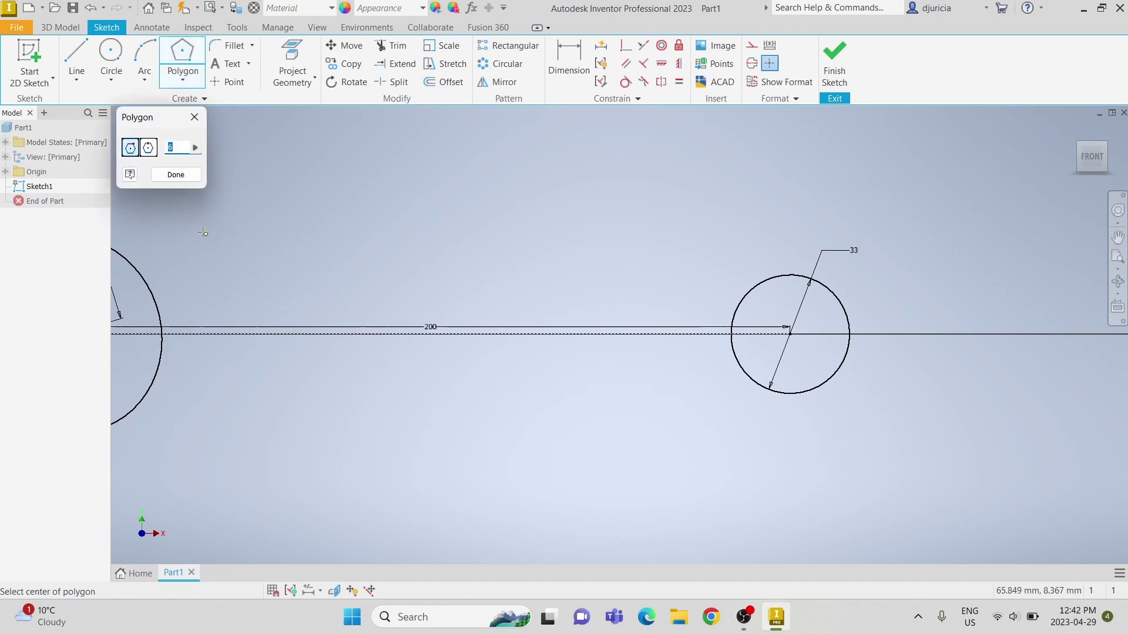
pyautogui.scroll(3, 810, 346)
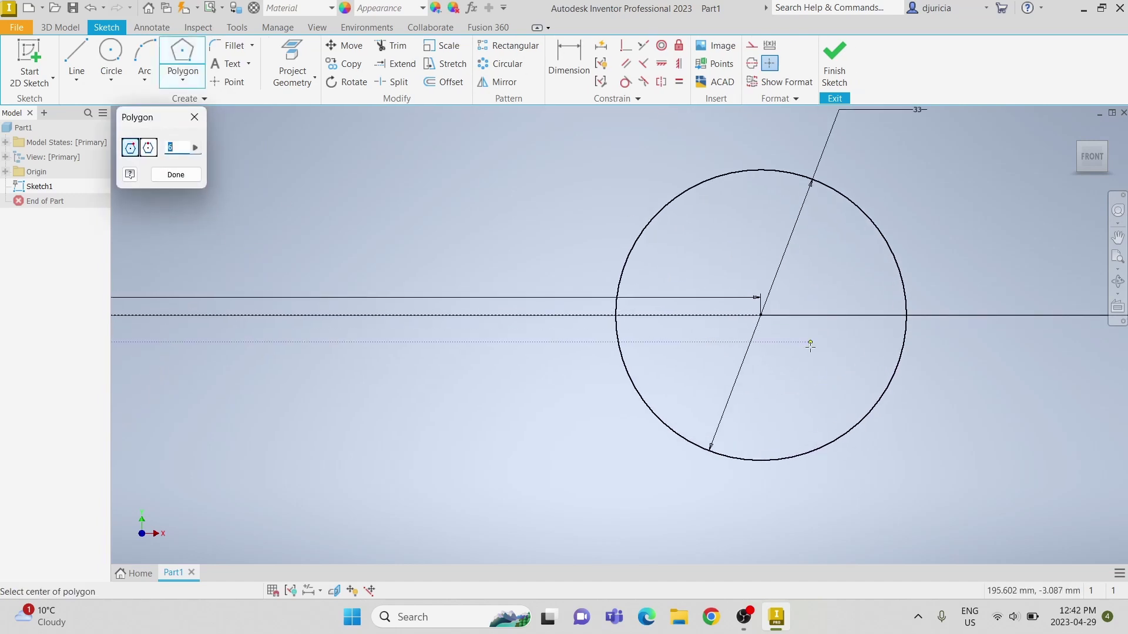
pyautogui.click(761, 315)
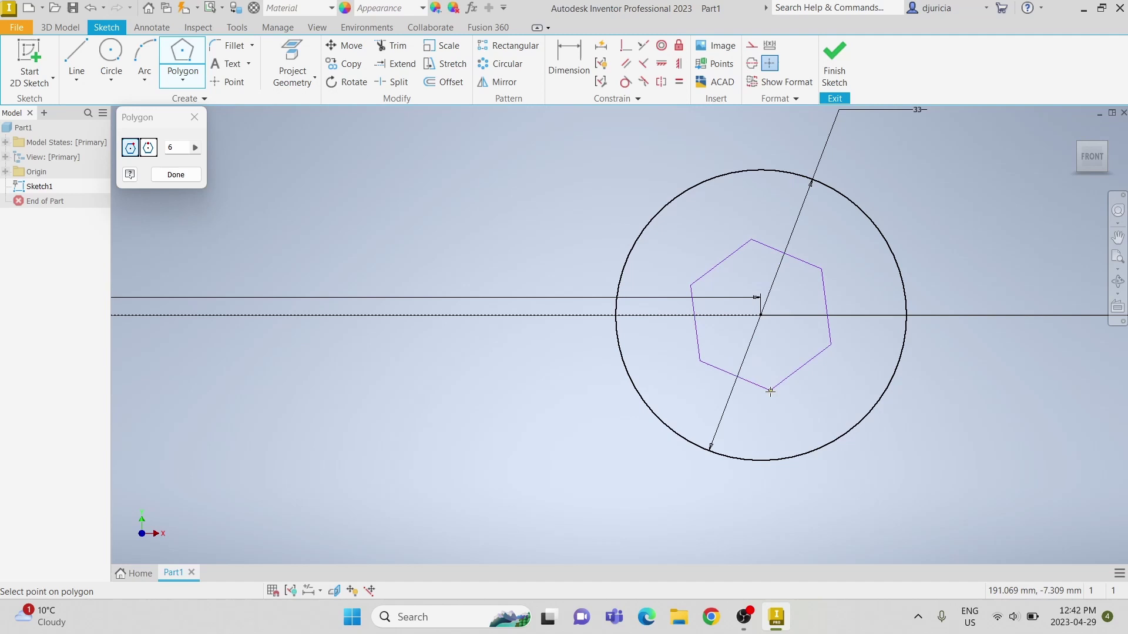
pyautogui.click(762, 433)
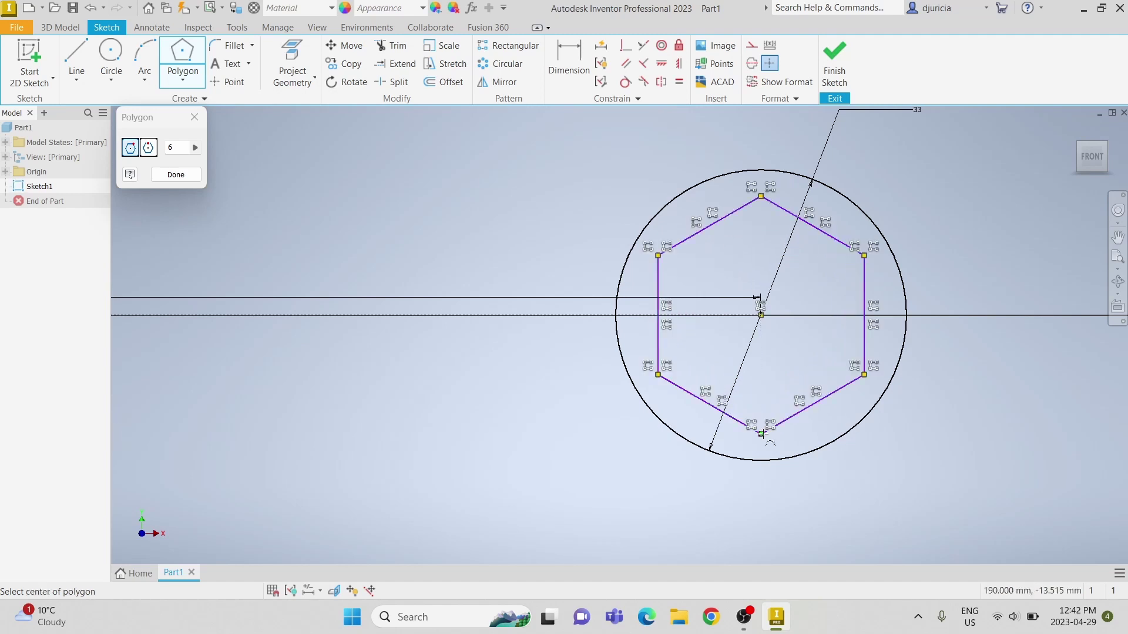
pyautogui.press('Escape')
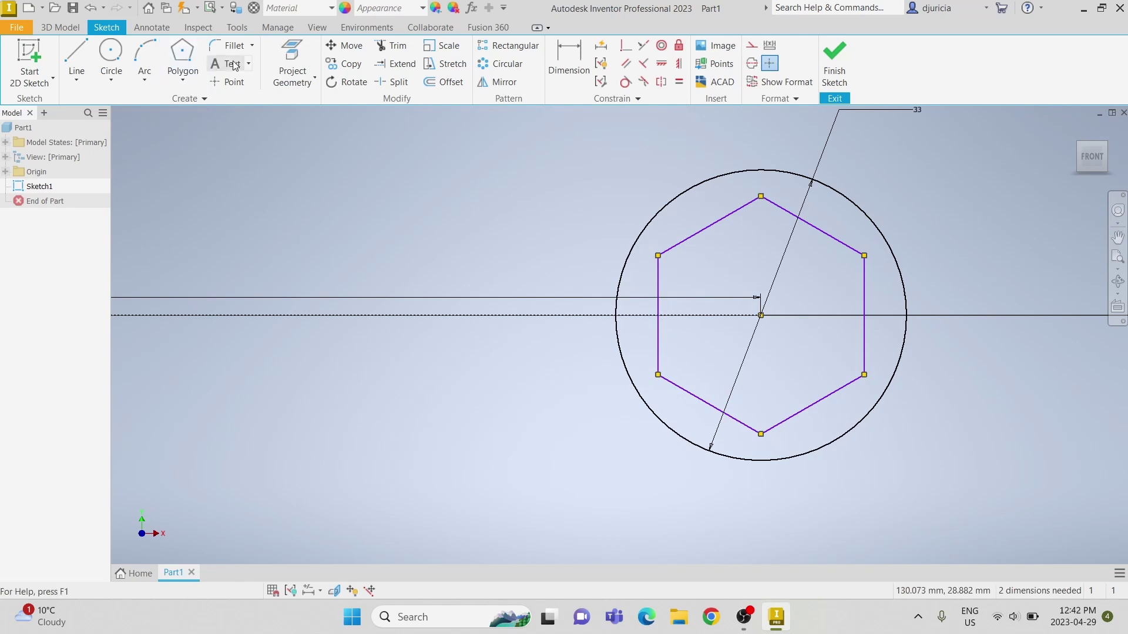
# Dimension the hexagon's vertical flats 25 apart.
pyautogui.click(568, 62)
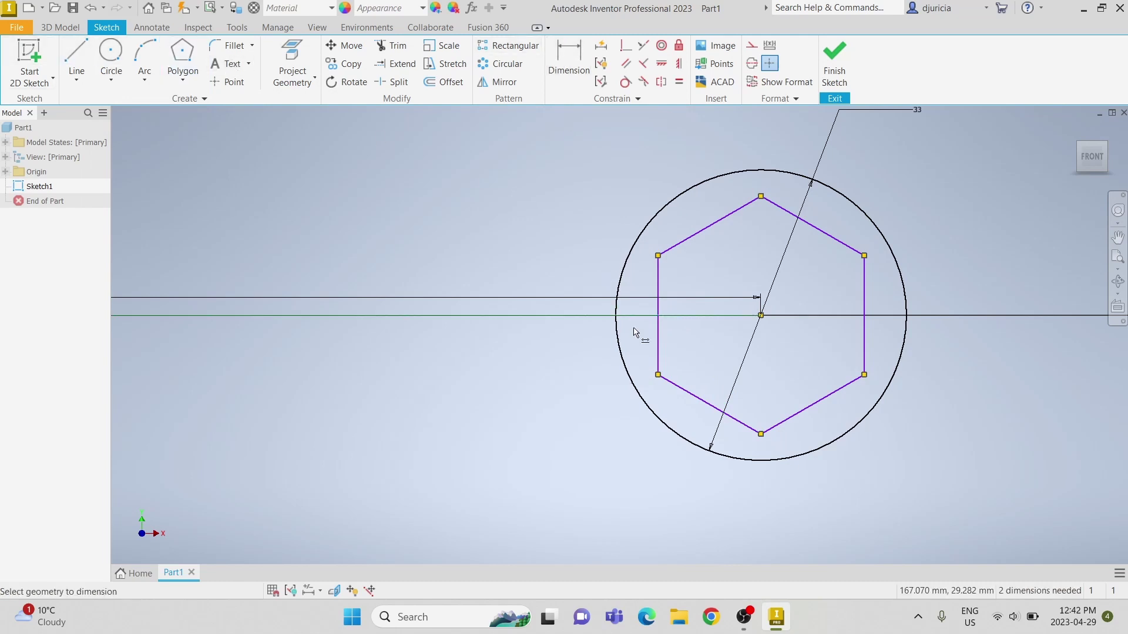
pyautogui.click(658, 351)
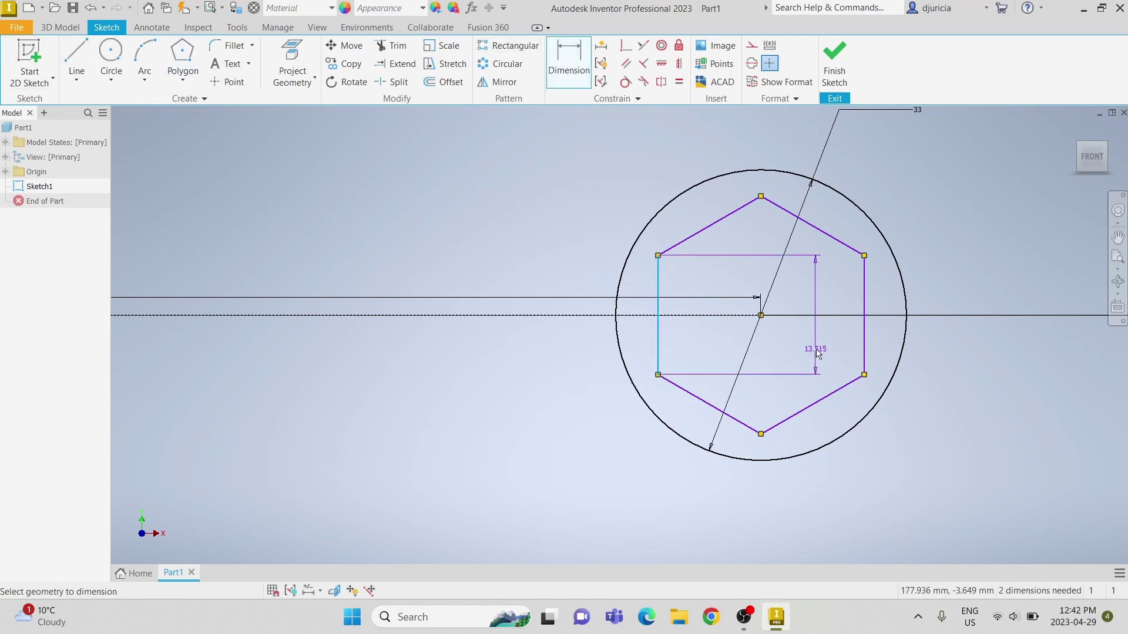
pyautogui.click(864, 357)
pyautogui.click(809, 532)
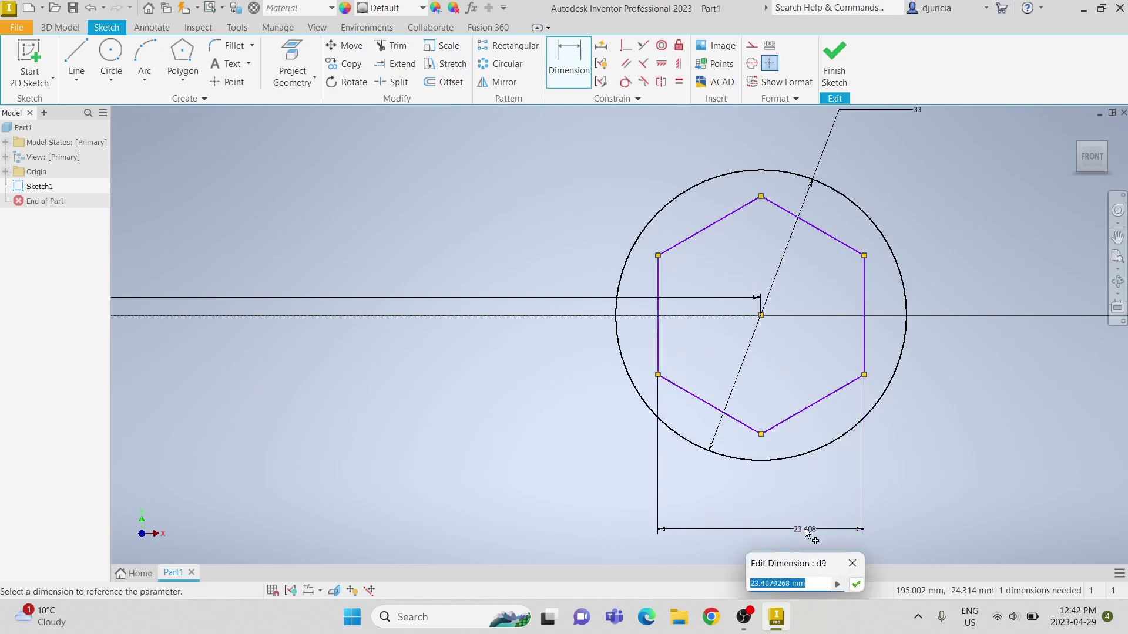
pyautogui.write('25')
pyautogui.press('Return')
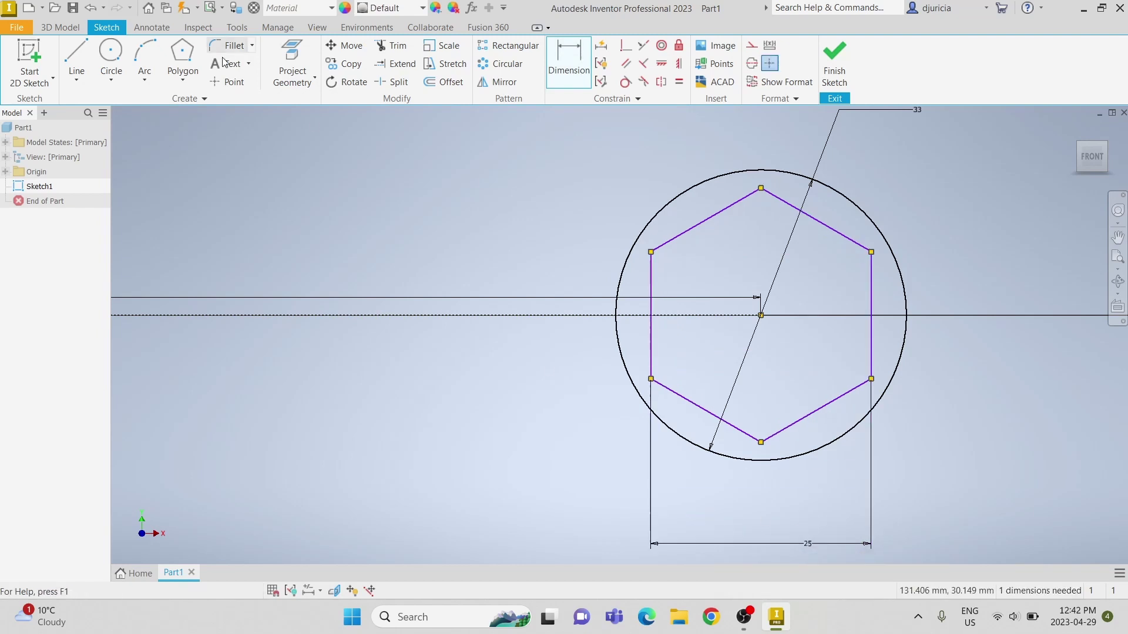
pyautogui.click(182, 78)
# Draw a second hexagon at the same centre, rotated with a vertex on the left.
pyautogui.click(204, 379)
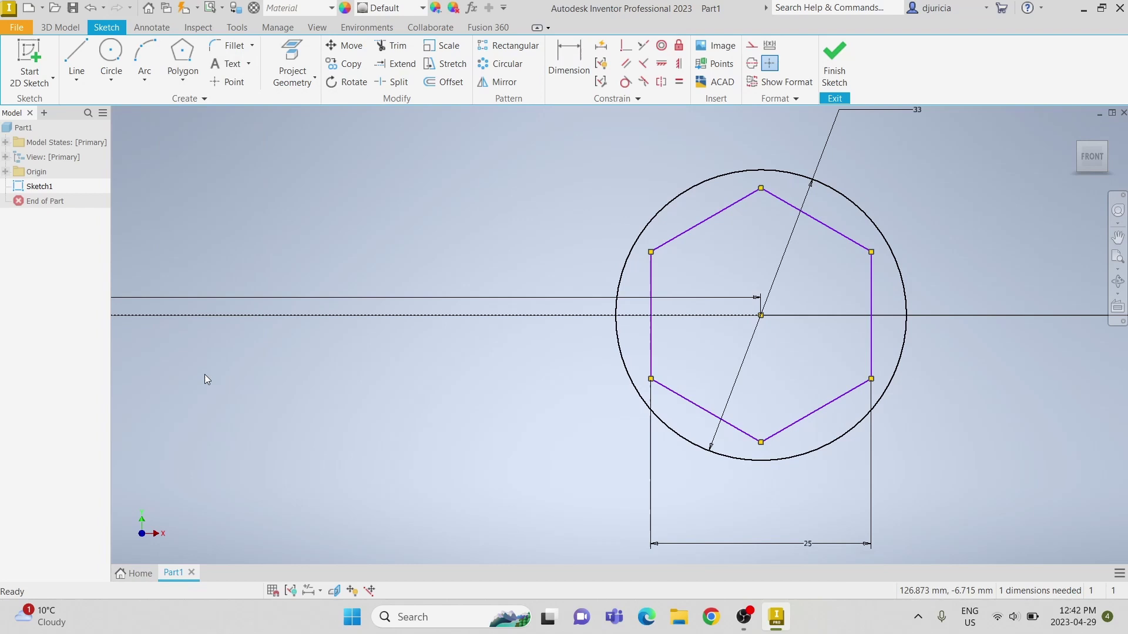
pyautogui.click(760, 316)
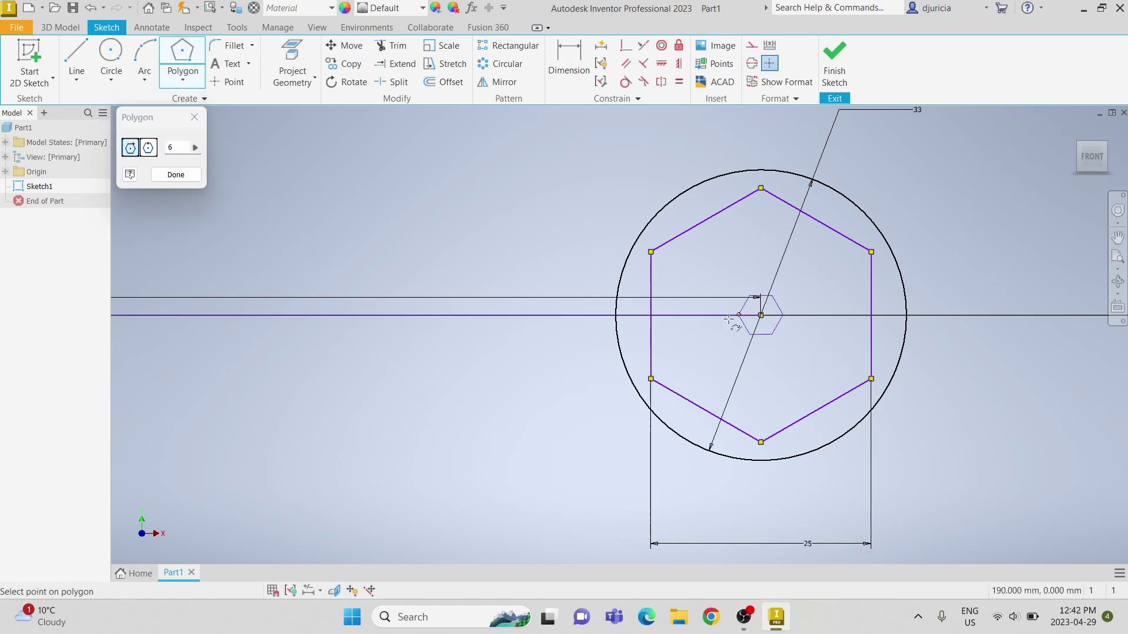
pyautogui.click(640, 315)
pyautogui.press('Escape')
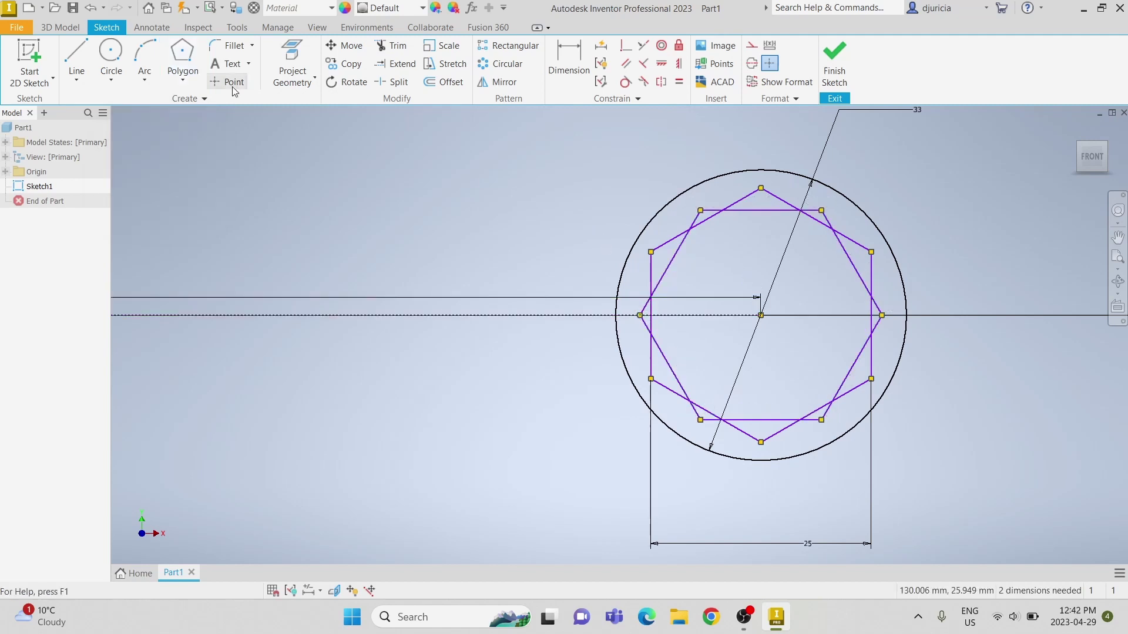
# Dimension the second hexagon's top and bottom flats 25 apart.
pyautogui.click(570, 61)
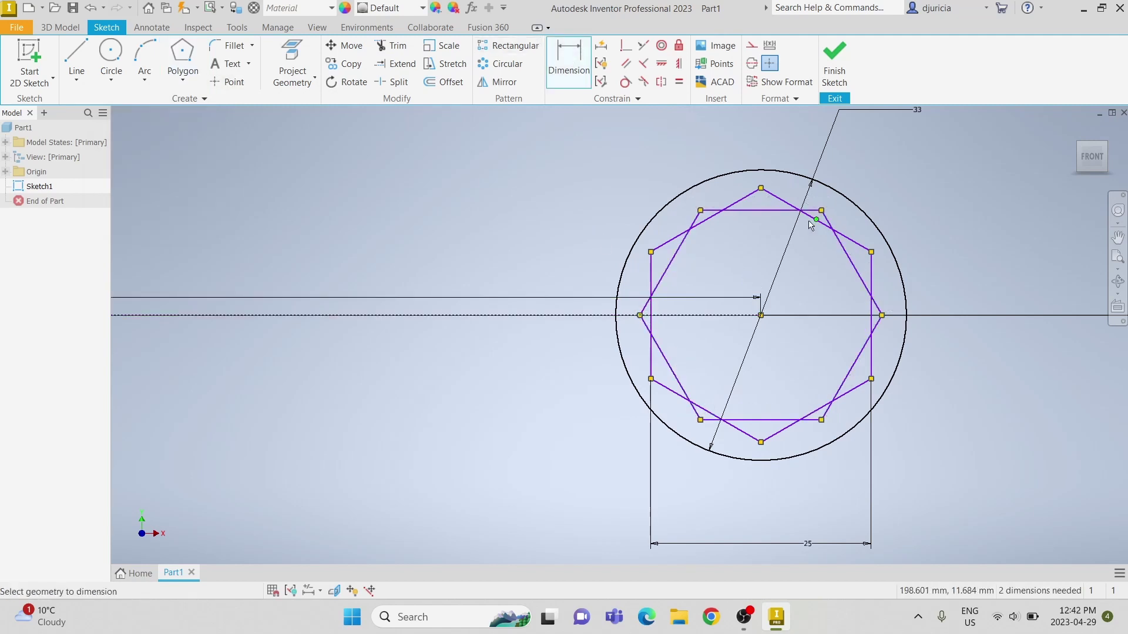
pyautogui.click(770, 210)
pyautogui.click(781, 420)
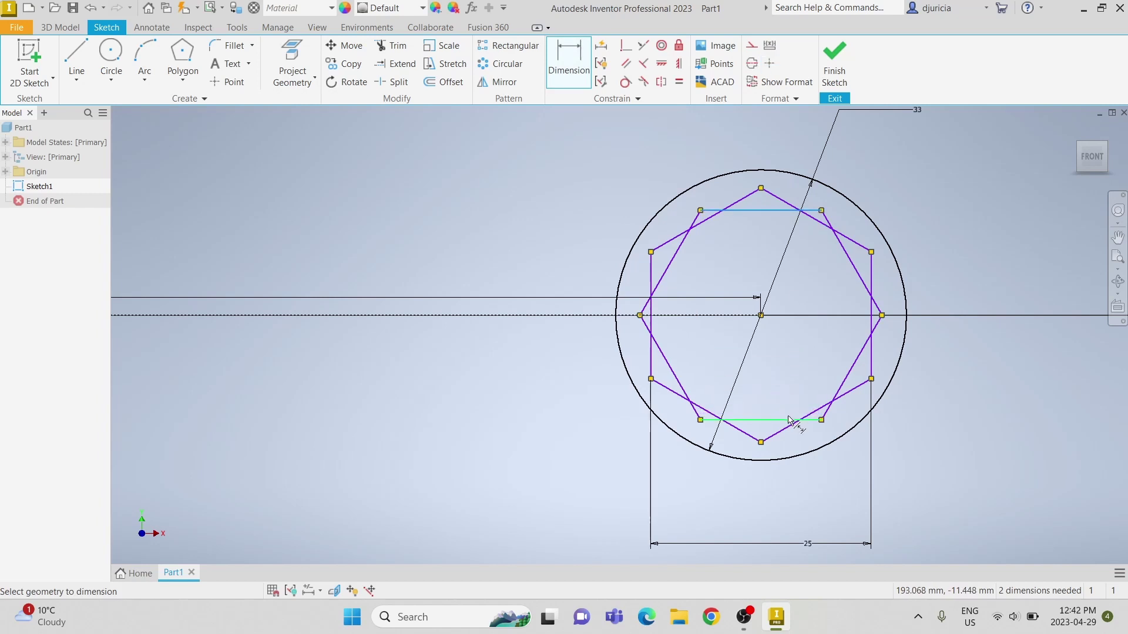
pyautogui.click(1004, 336)
pyautogui.write('25')
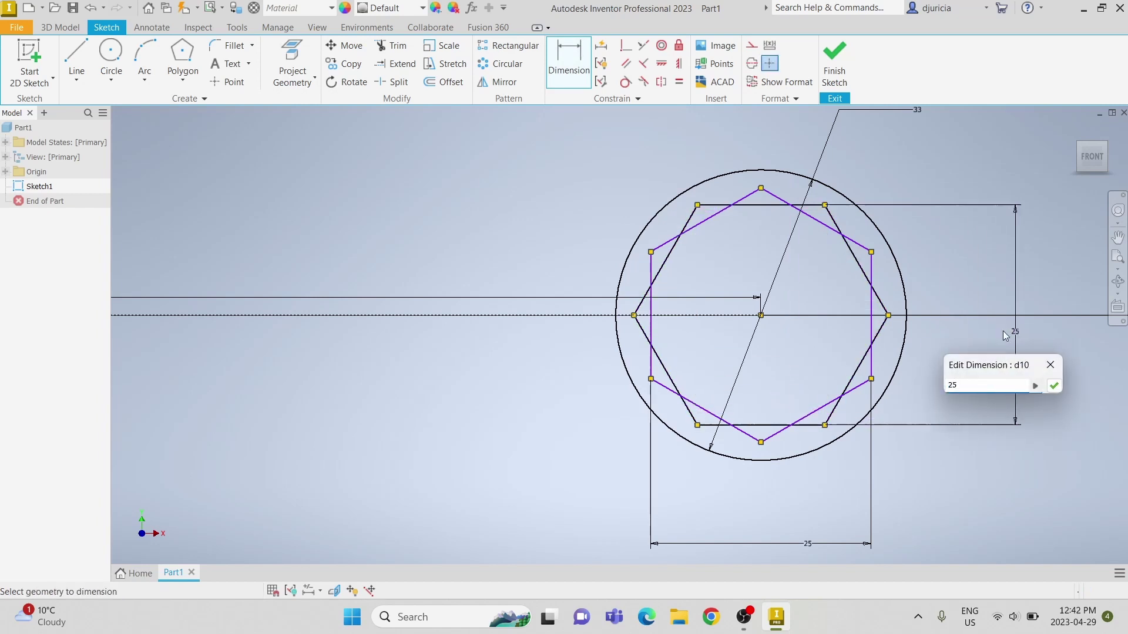
pyautogui.press('Return')
pyautogui.press('Escape')
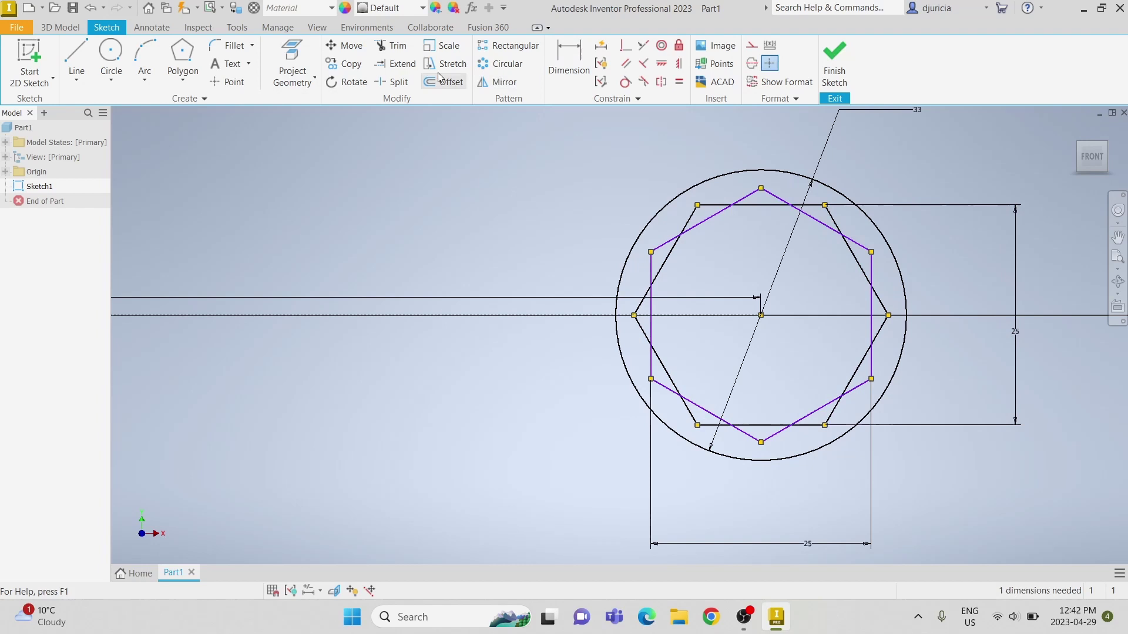
# Trim the seven overlapping inner edge segments of both hexagons into a twelve-point outline.
pyautogui.click(393, 46)
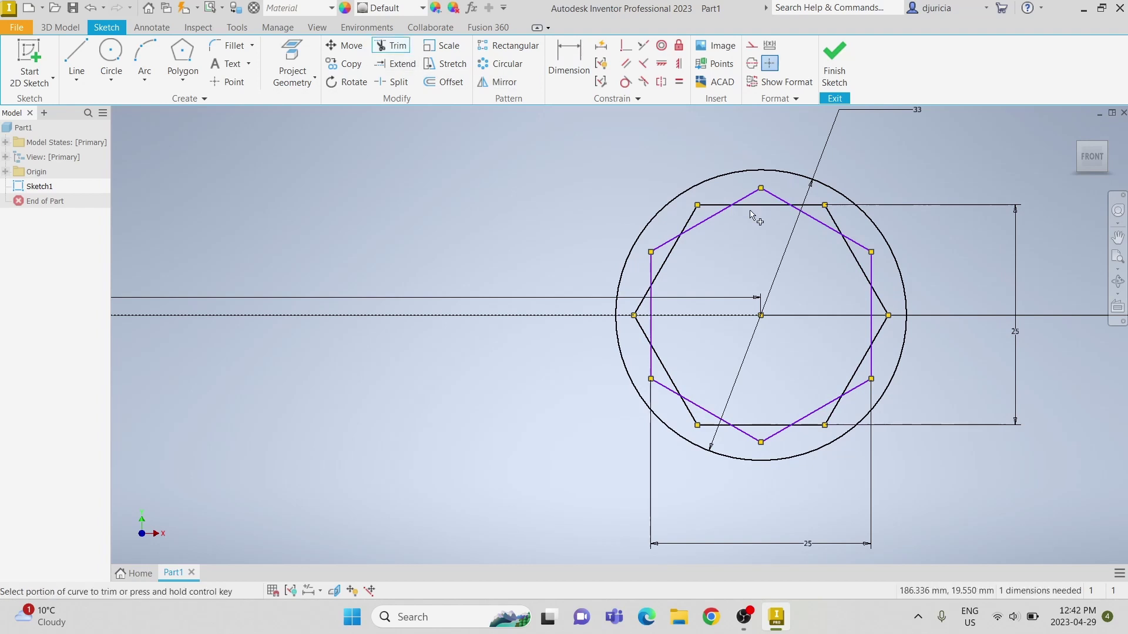
pyautogui.click(753, 209)
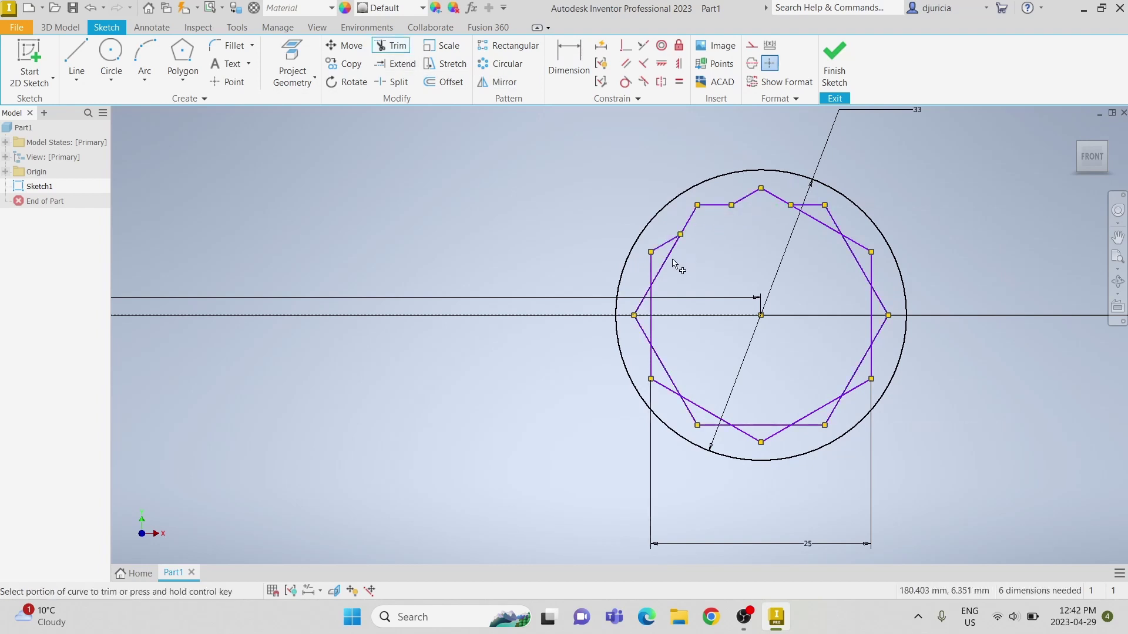
pyautogui.click(652, 307)
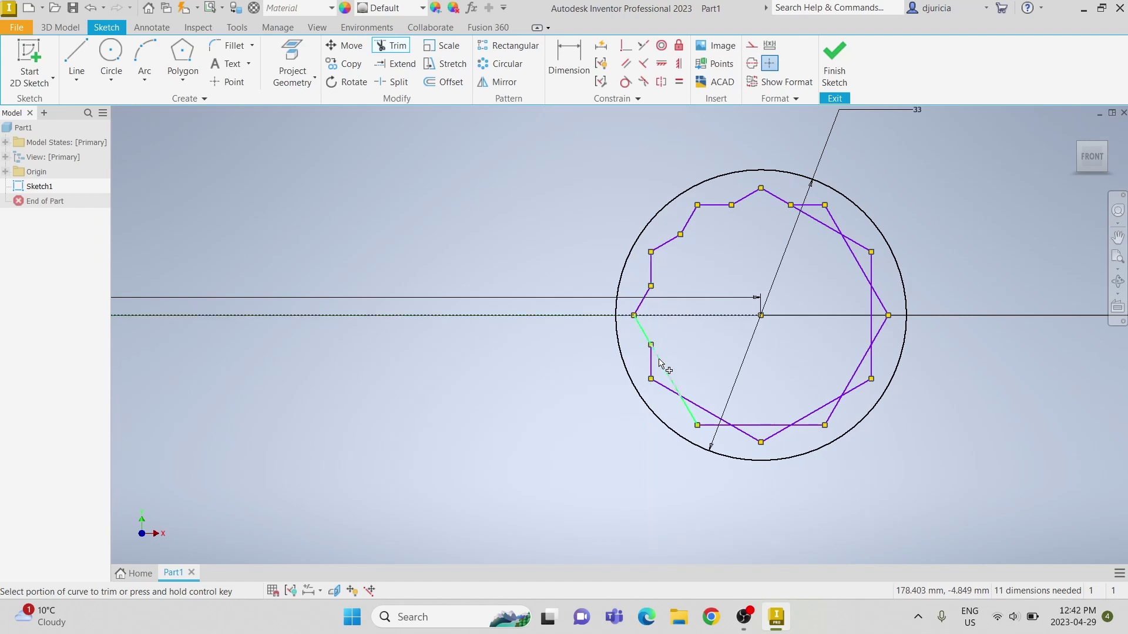
pyautogui.click(747, 424)
pyautogui.click(793, 426)
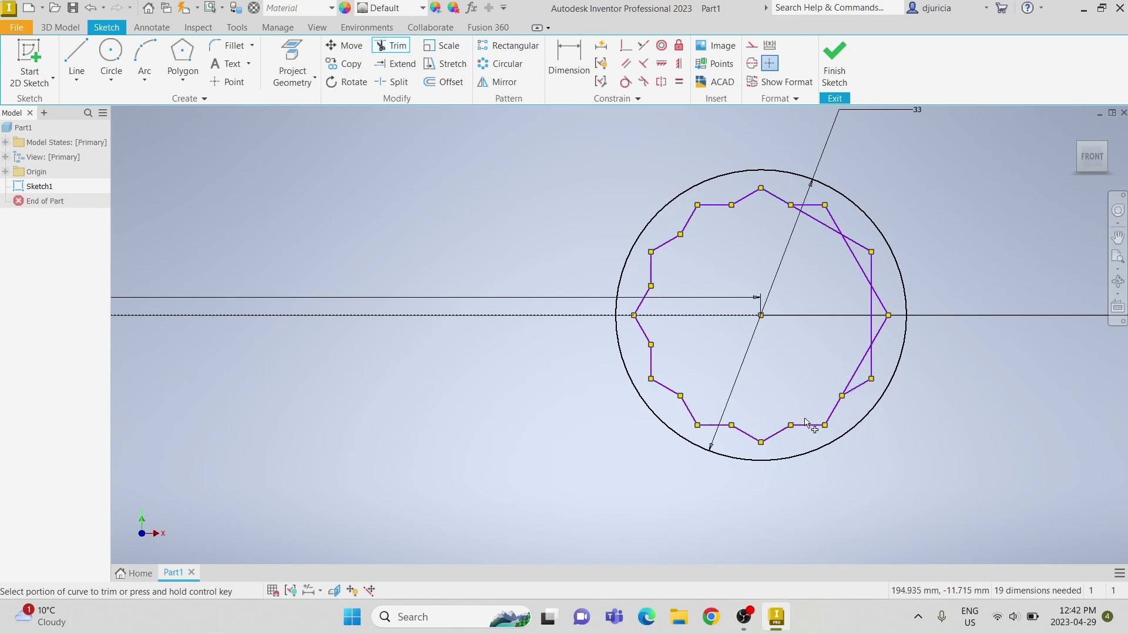
pyautogui.click(855, 375)
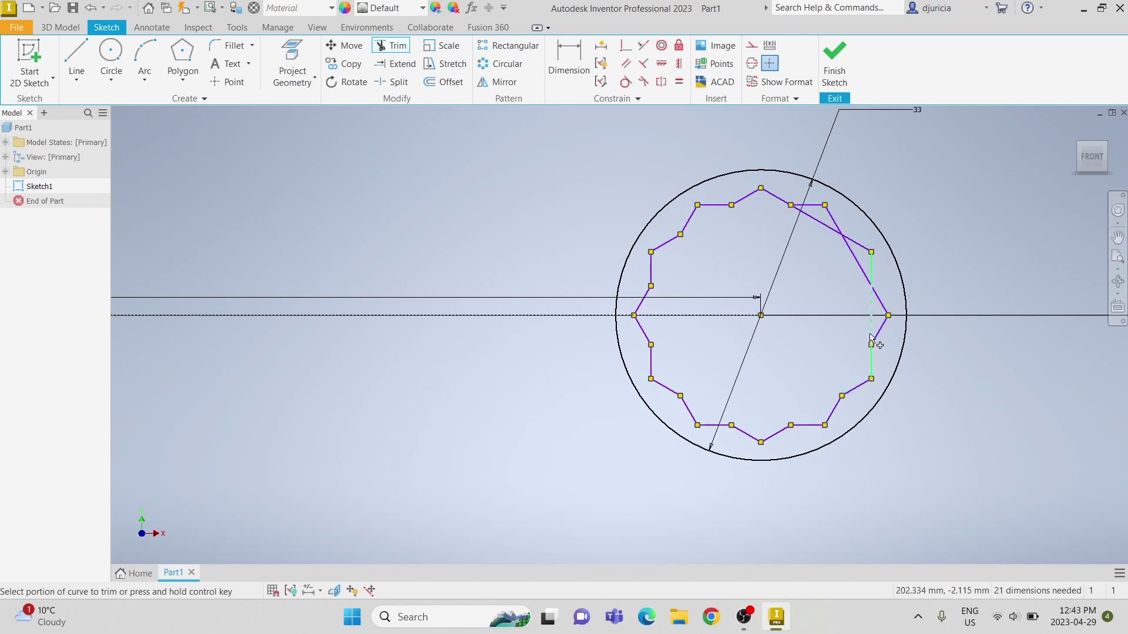
pyautogui.click(859, 270)
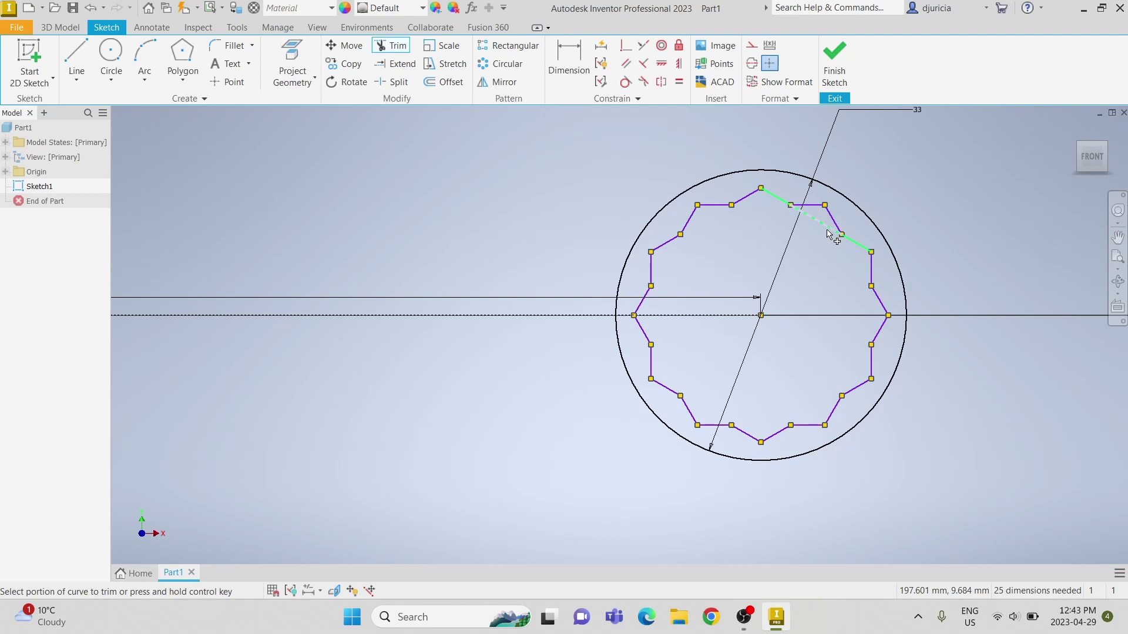
pyautogui.click(830, 230)
pyautogui.press('Escape')
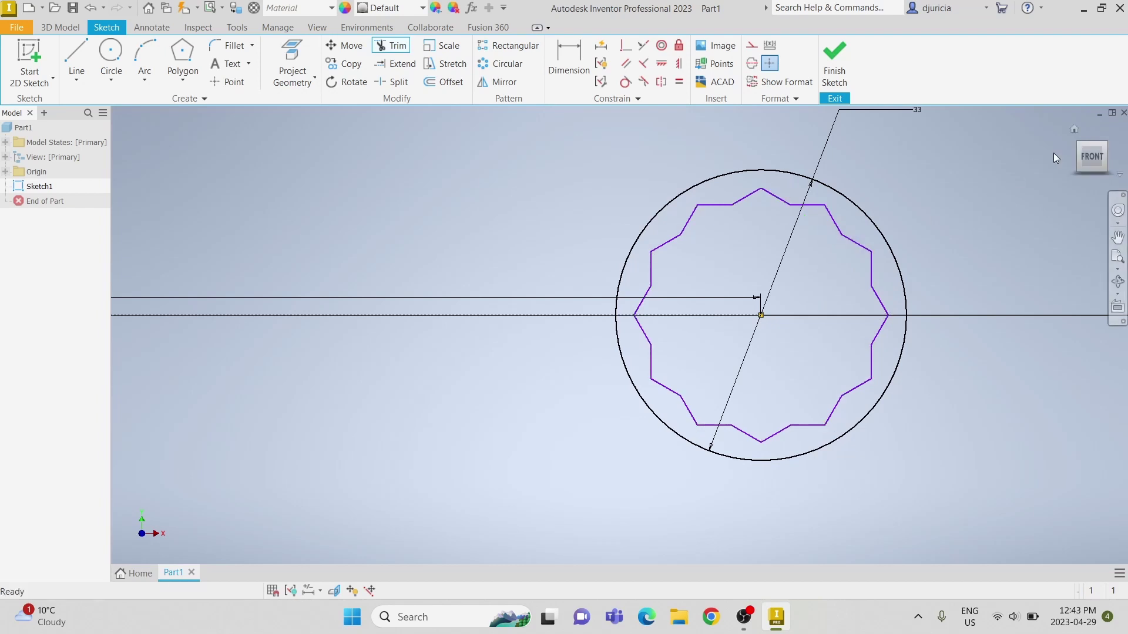
# Draw a horizontal handle line 12.5 mm above the centreline, from the left circle to the right circle.
pyautogui.click(1091, 157)
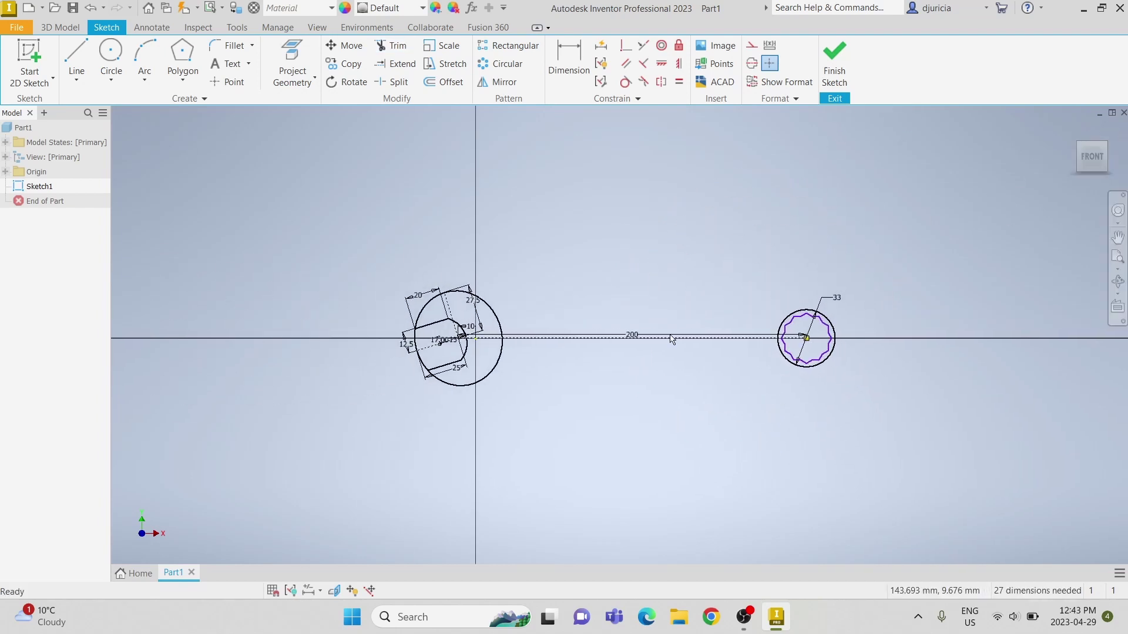
pyautogui.click(76, 51)
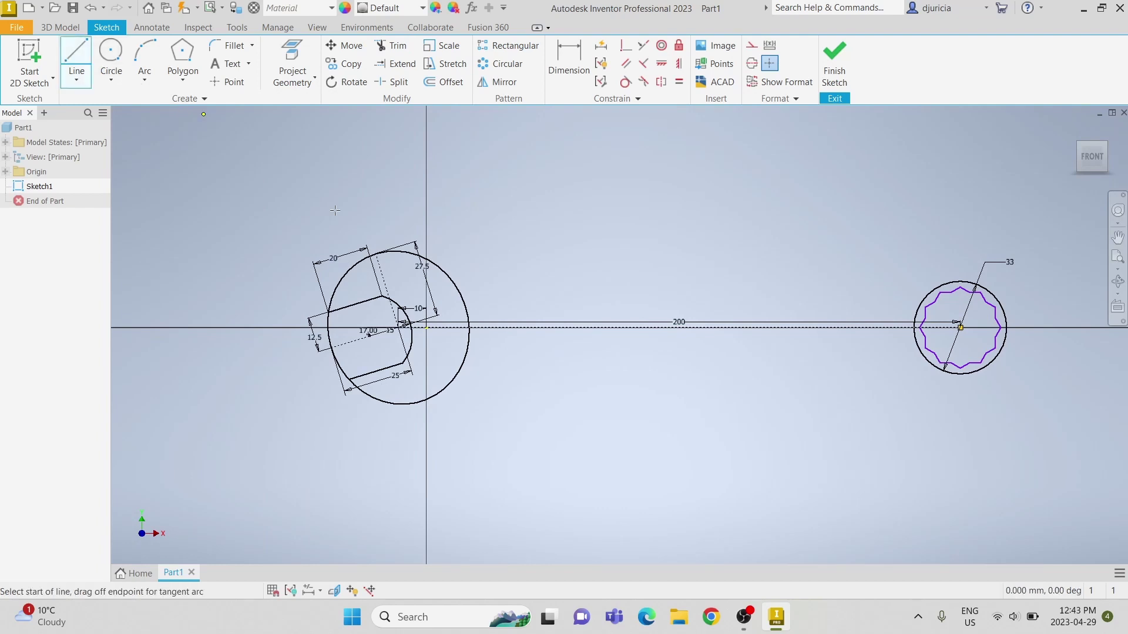
pyautogui.click(459, 291)
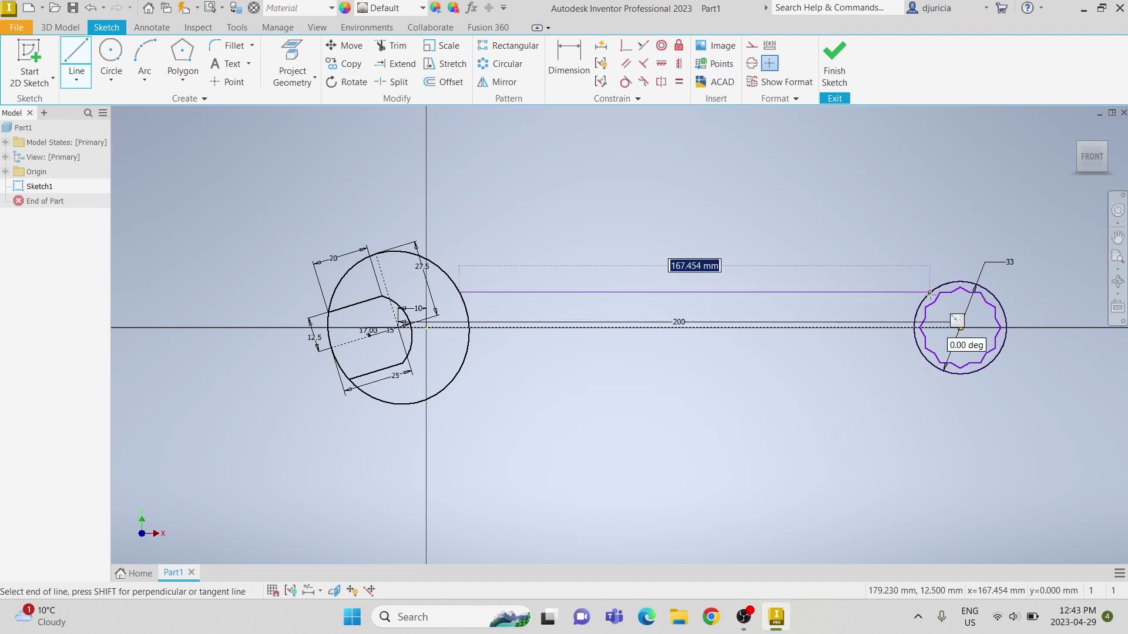
pyautogui.click(931, 291)
pyautogui.press('Escape')
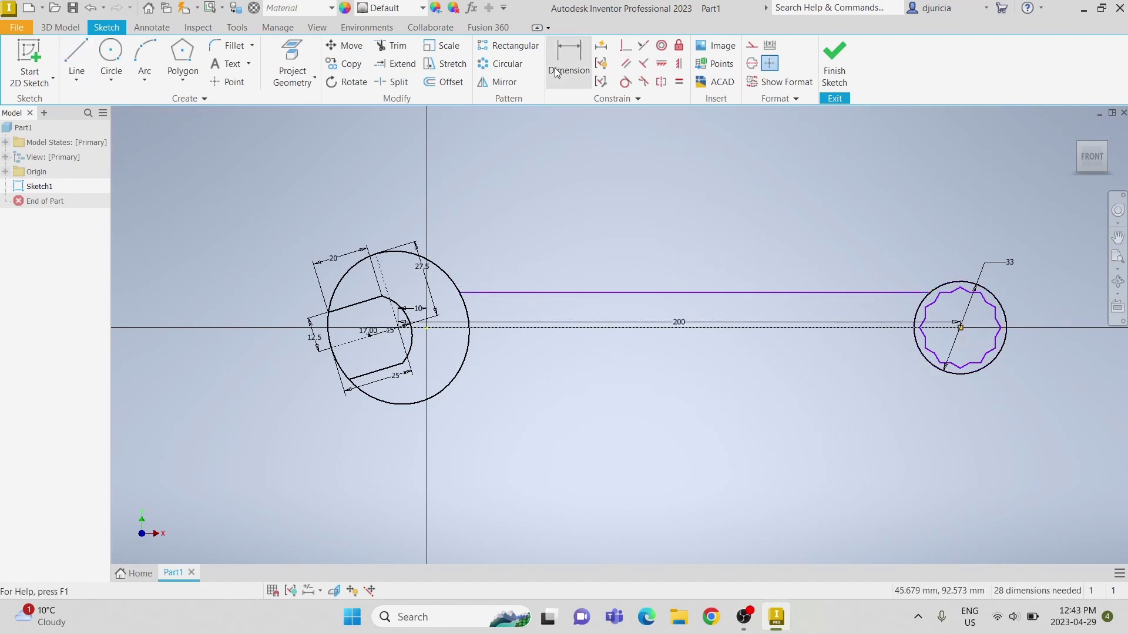
# Dimension the handle line 10 mm from the centreline.
pyautogui.press('d')
pyautogui.click(624, 291)
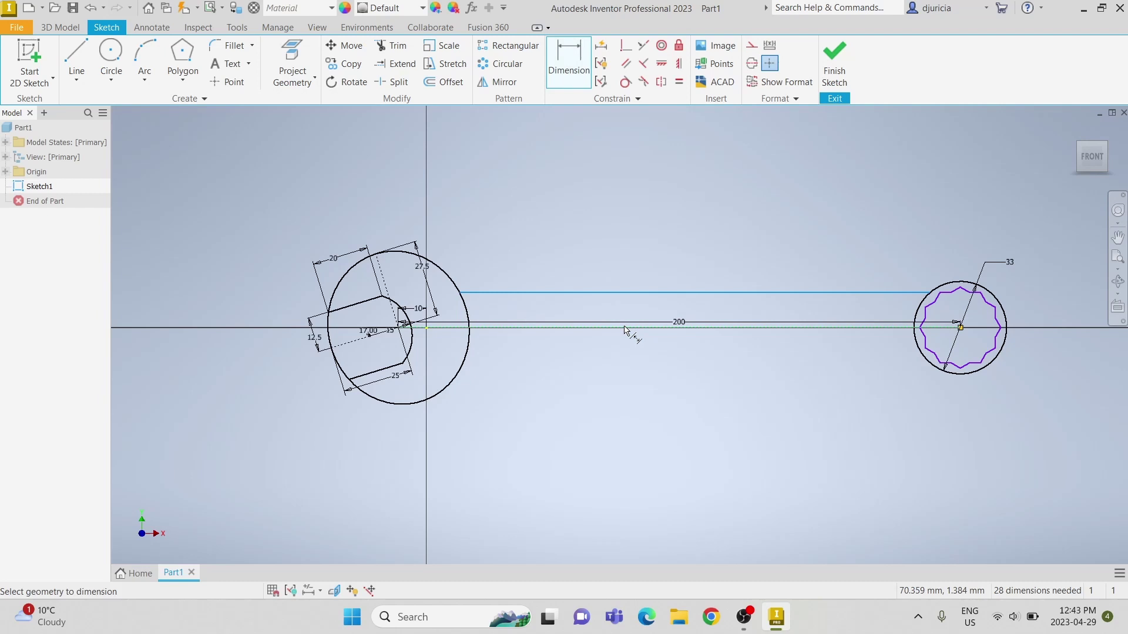
pyautogui.click(624, 327)
pyautogui.click(578, 318)
pyautogui.write('10')
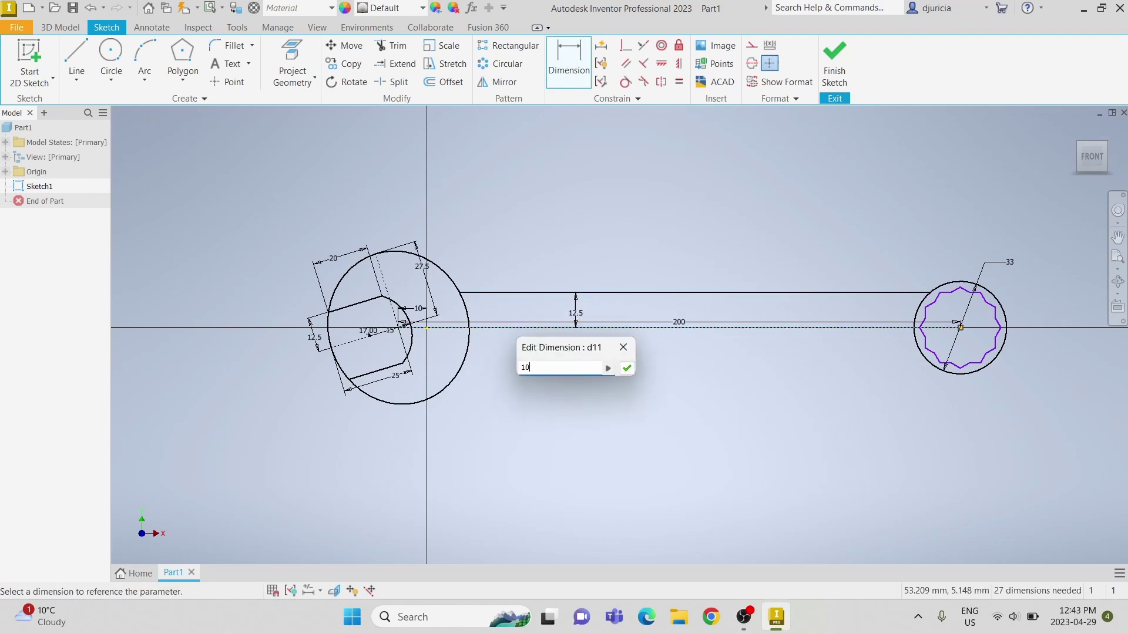
pyautogui.press('Return')
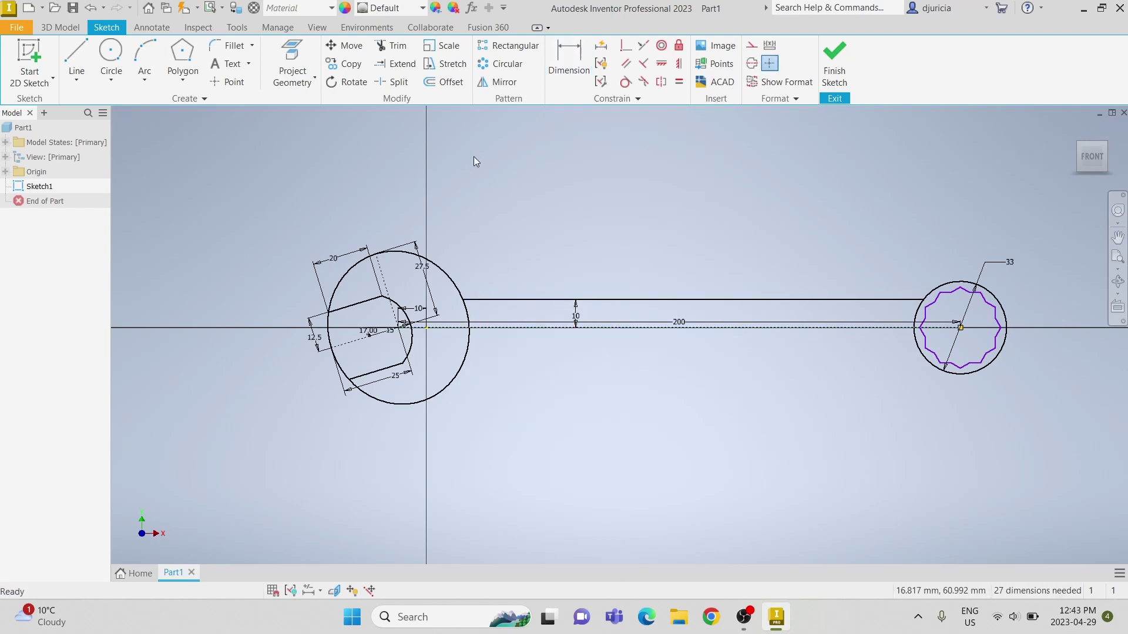
# Mirror the handle line about the centreline to create the lower handle edge.
pyautogui.click(495, 83)
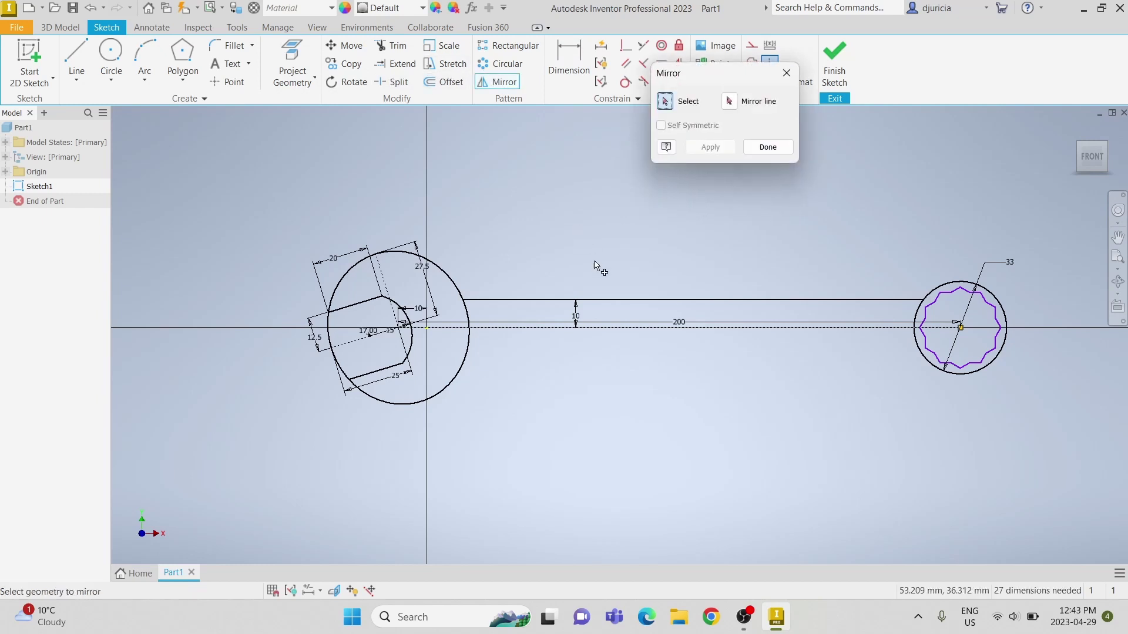
pyautogui.click(627, 299)
pyautogui.click(731, 103)
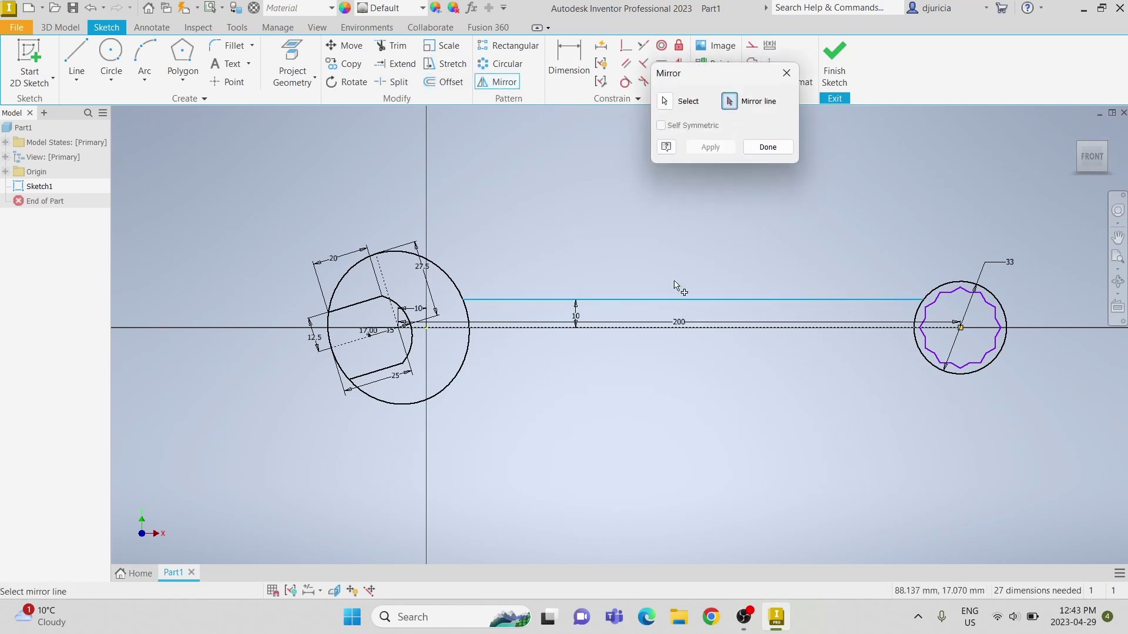
pyautogui.click(664, 327)
pyautogui.click(710, 146)
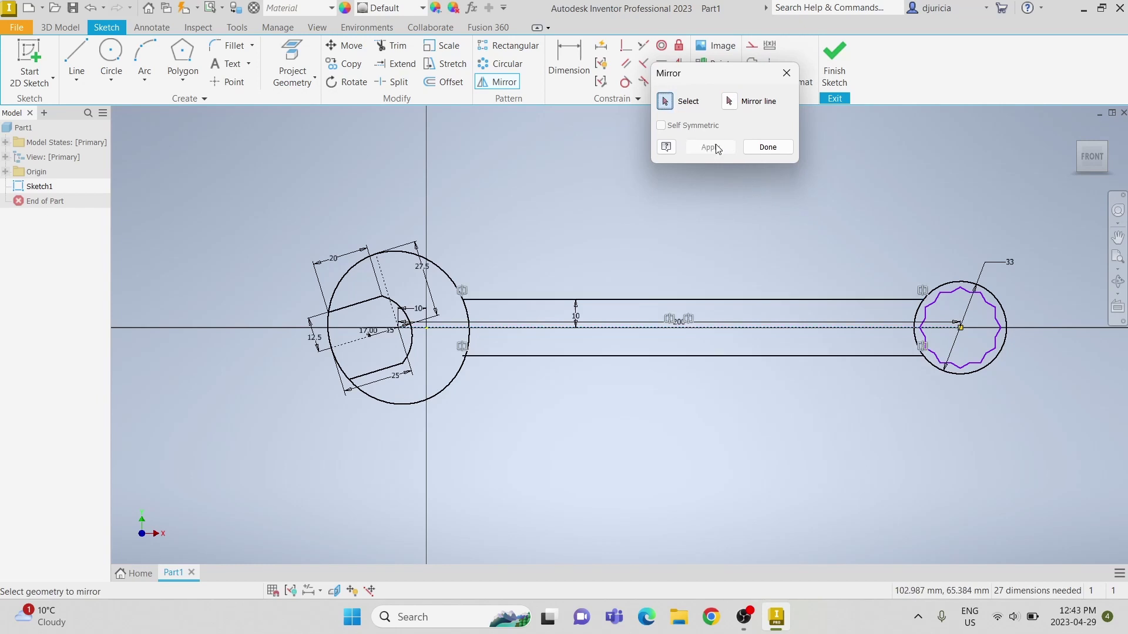
pyautogui.click(767, 147)
pyautogui.scroll(1, 853, 336)
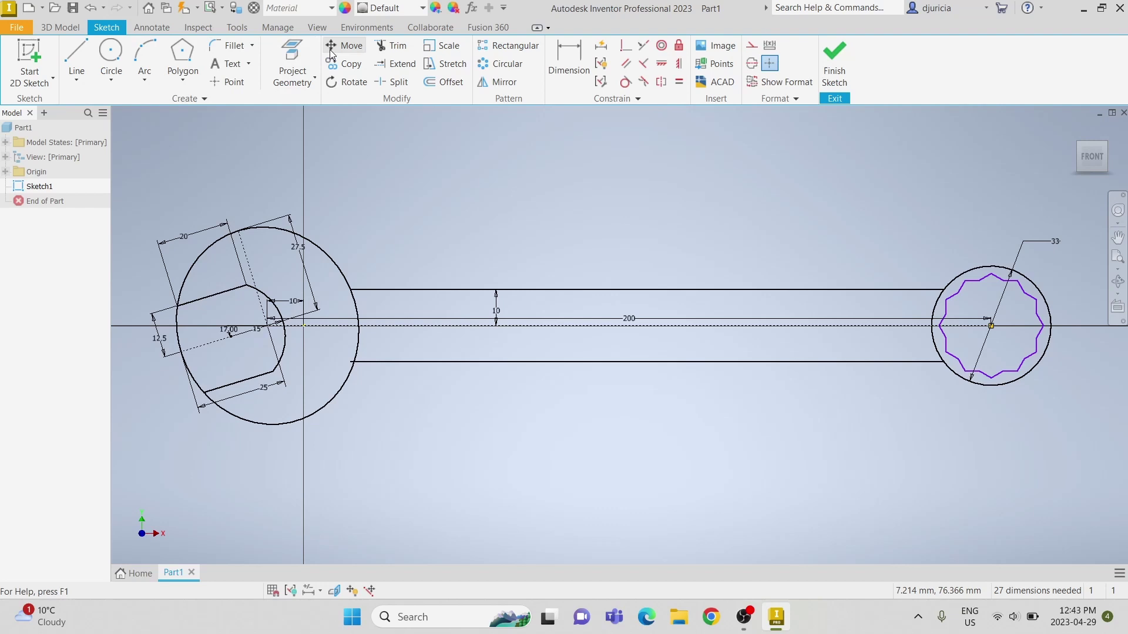
# Draw a two-point rectangle inside the handle for the recess.
pyautogui.click(121, 76)
pyautogui.click(196, 81)
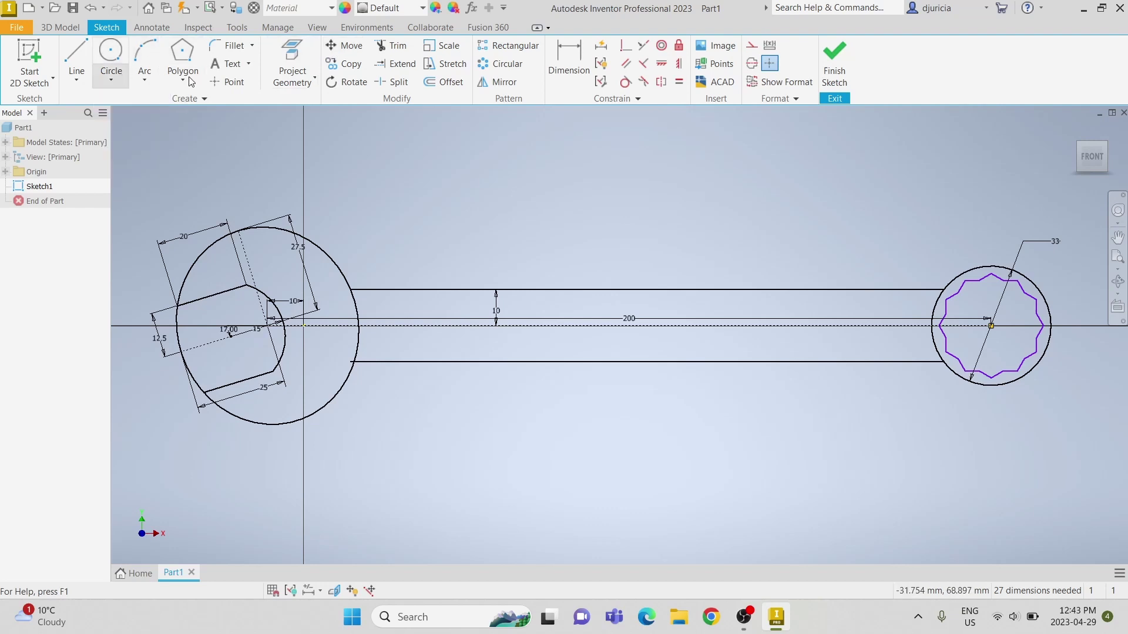
pyautogui.click(195, 81)
pyautogui.click(192, 108)
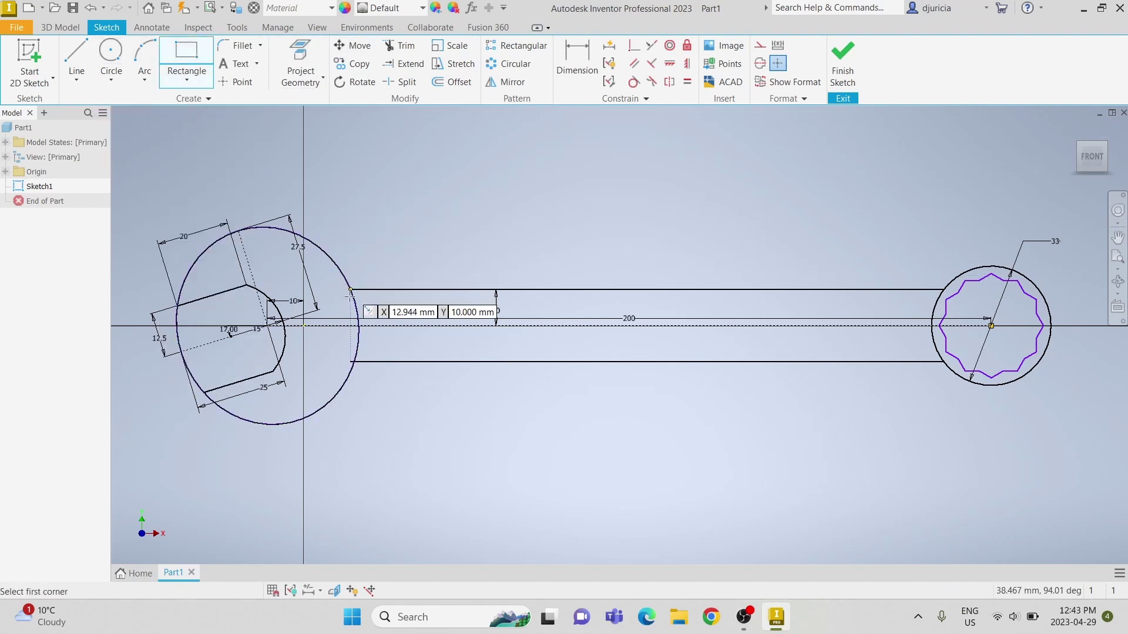
pyautogui.click(377, 306)
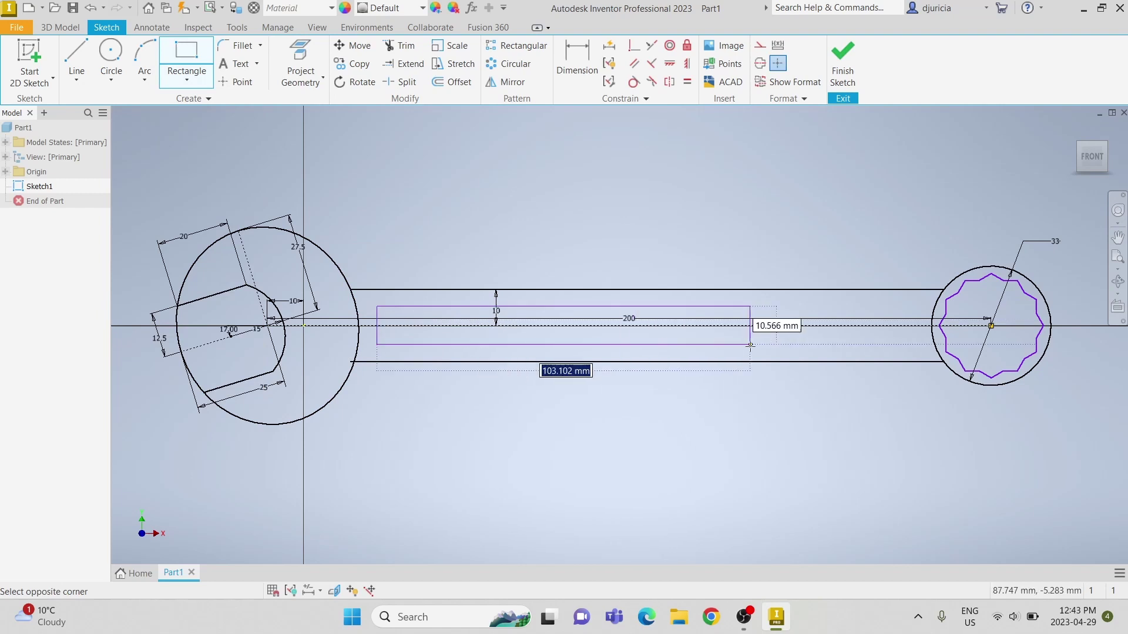
pyautogui.click(910, 344)
pyautogui.press('Escape')
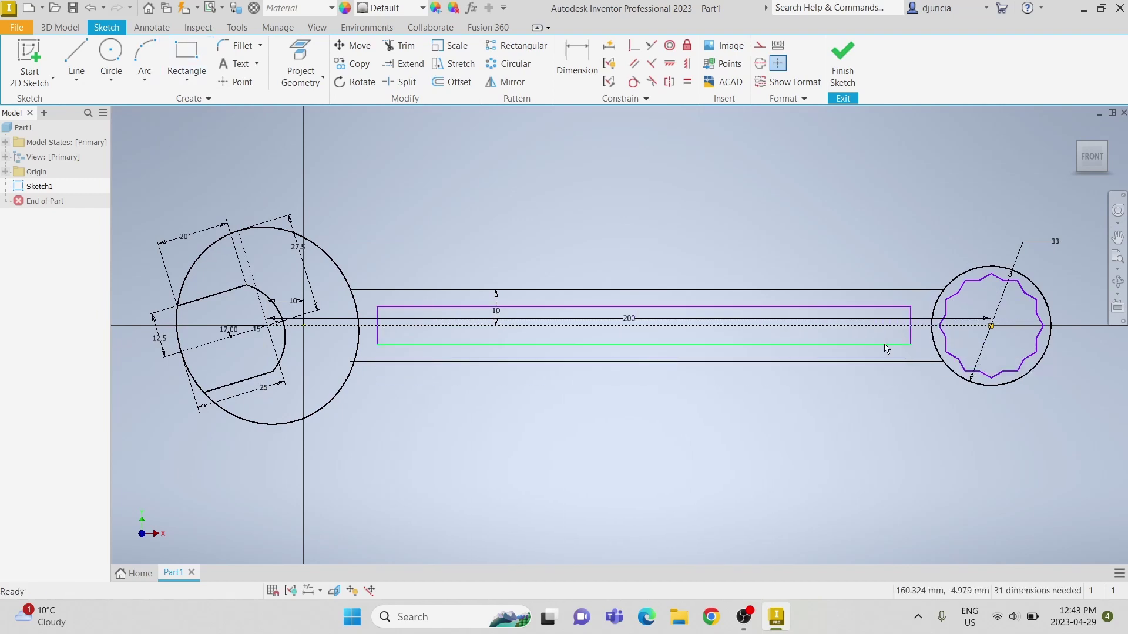
pyautogui.moveTo(887, 349); pyautogui.dragTo(891, 307)
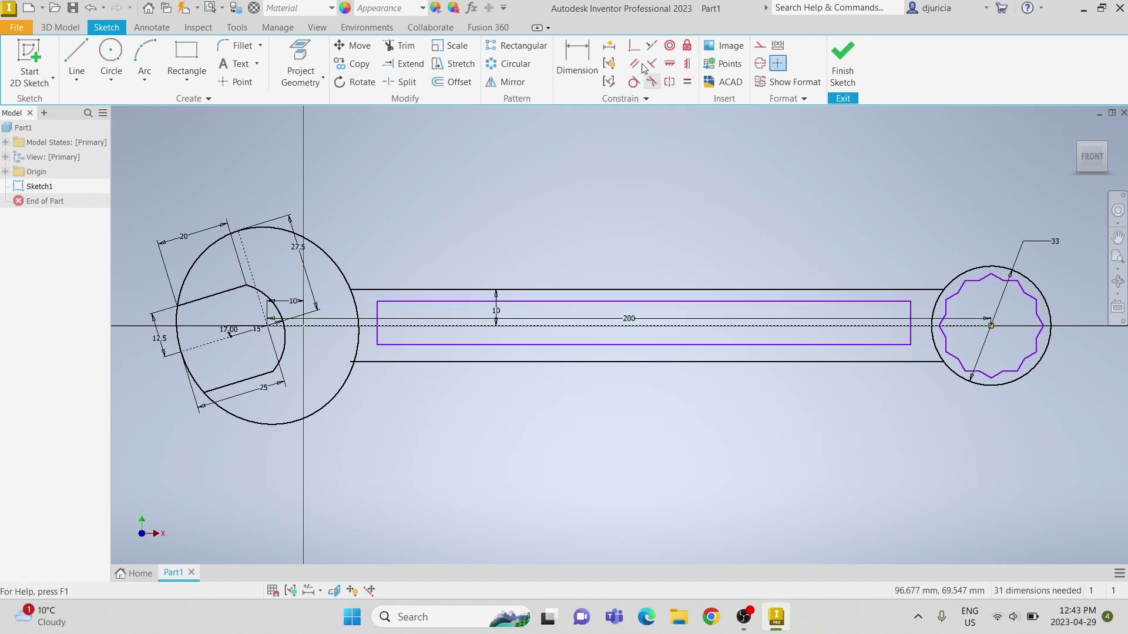
# Constrain the rectangle's right-edge midpoint onto the centreline.
pyautogui.click(634, 45)
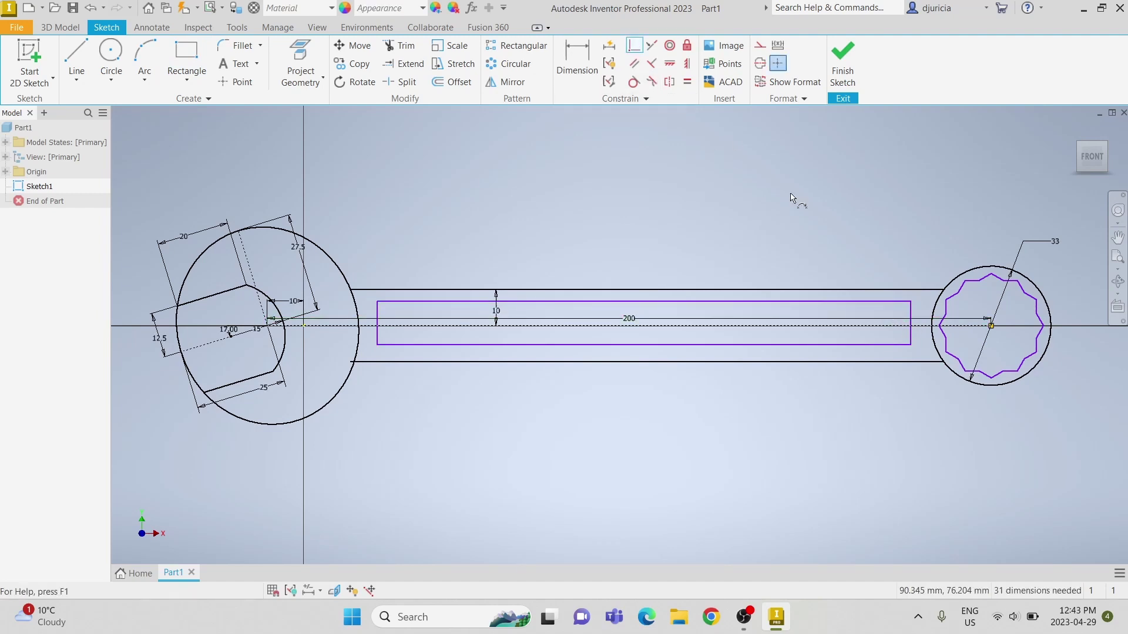
pyautogui.click(910, 324)
pyautogui.click(905, 326)
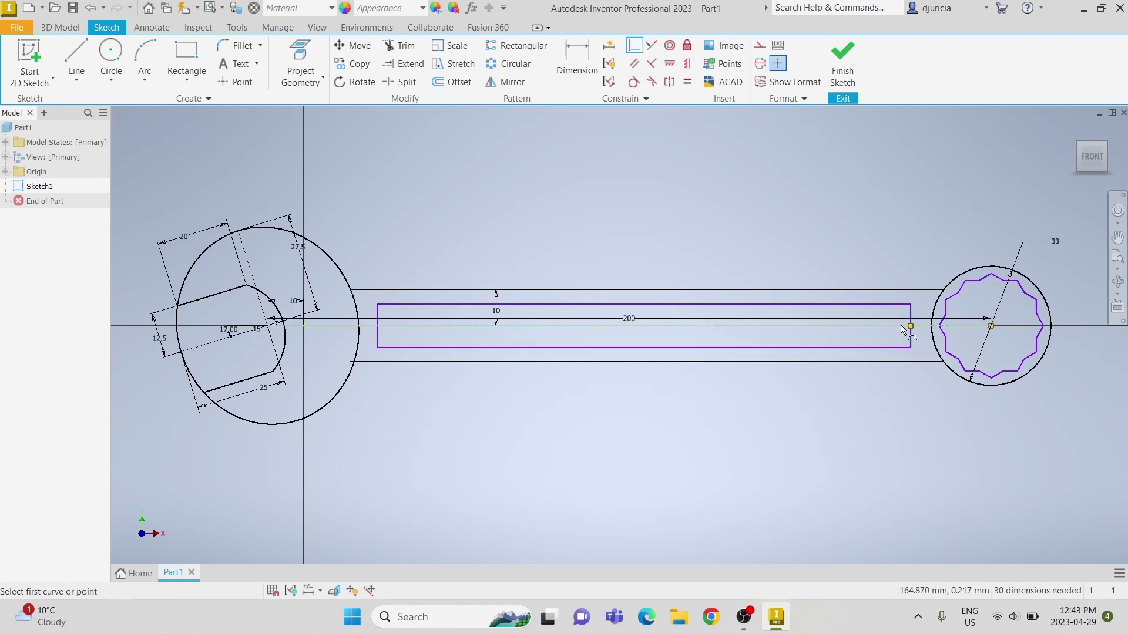
pyautogui.press('Escape')
# Dimension the rectangle 10 mm tall, its right edge 20 mm from the box-end centre.
pyautogui.press('d')
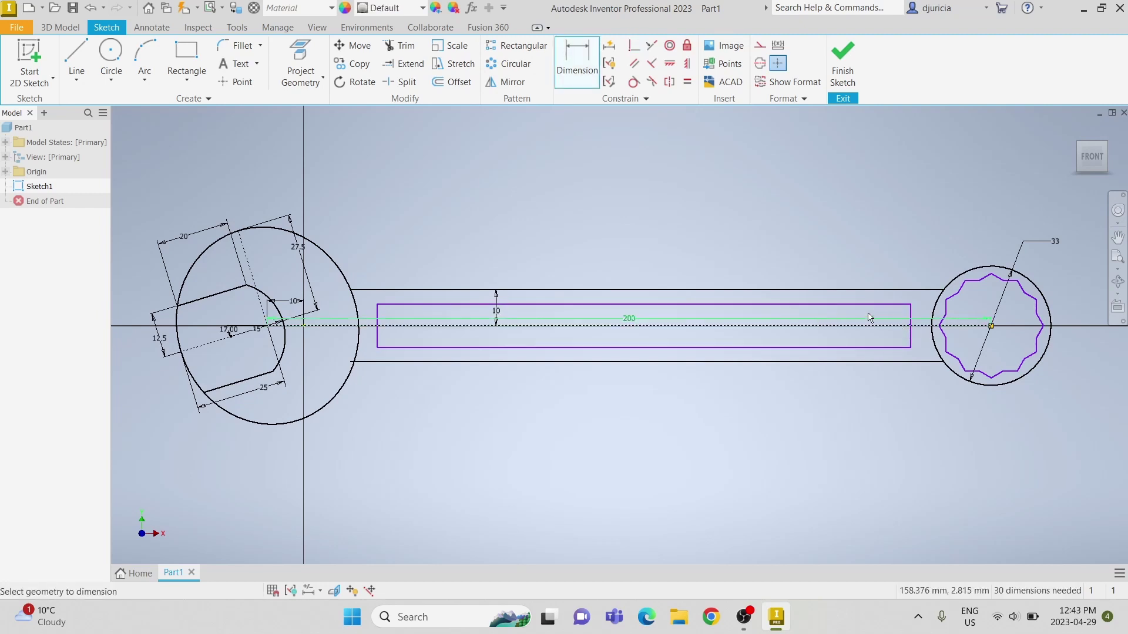
pyautogui.click(859, 307)
pyautogui.click(861, 347)
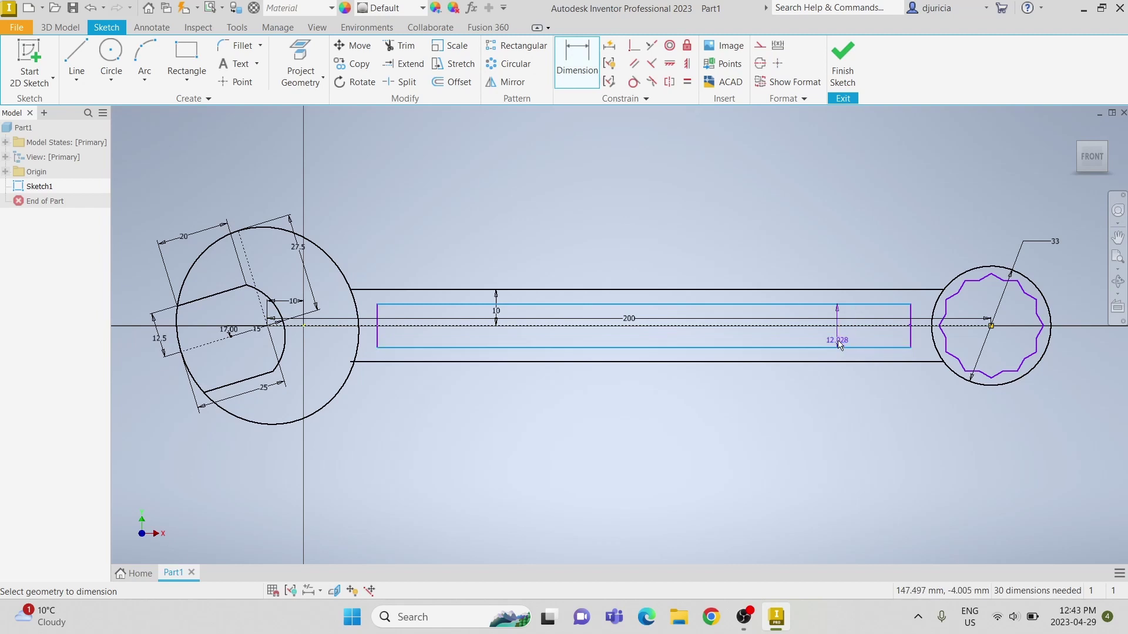
pyautogui.click(836, 340)
pyautogui.write('1')
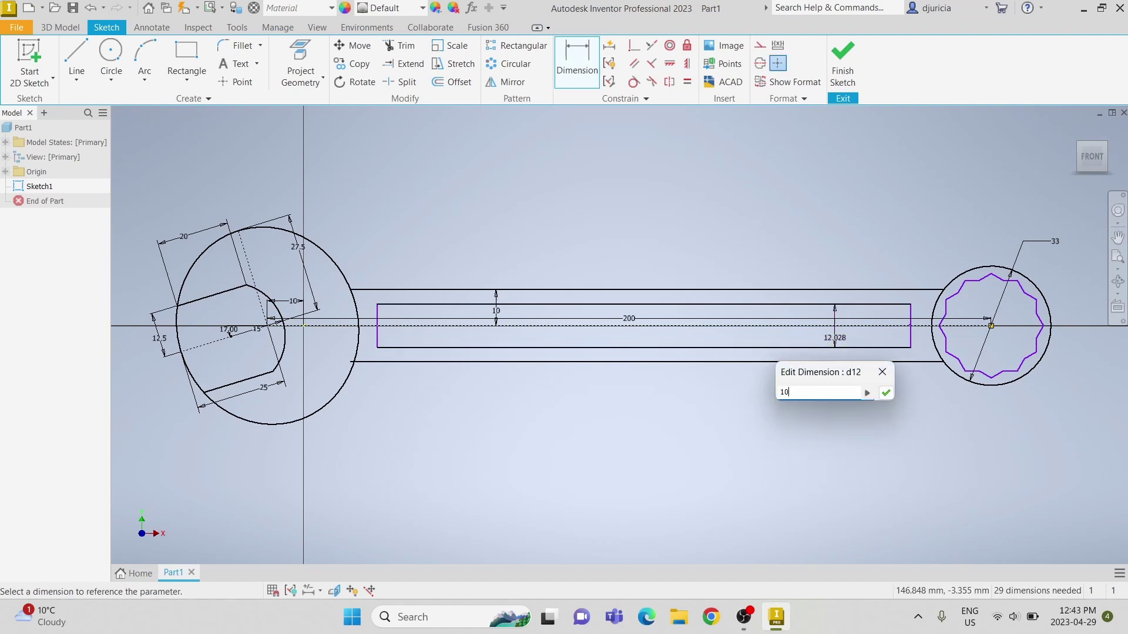
pyautogui.write('0')
pyautogui.press('Return')
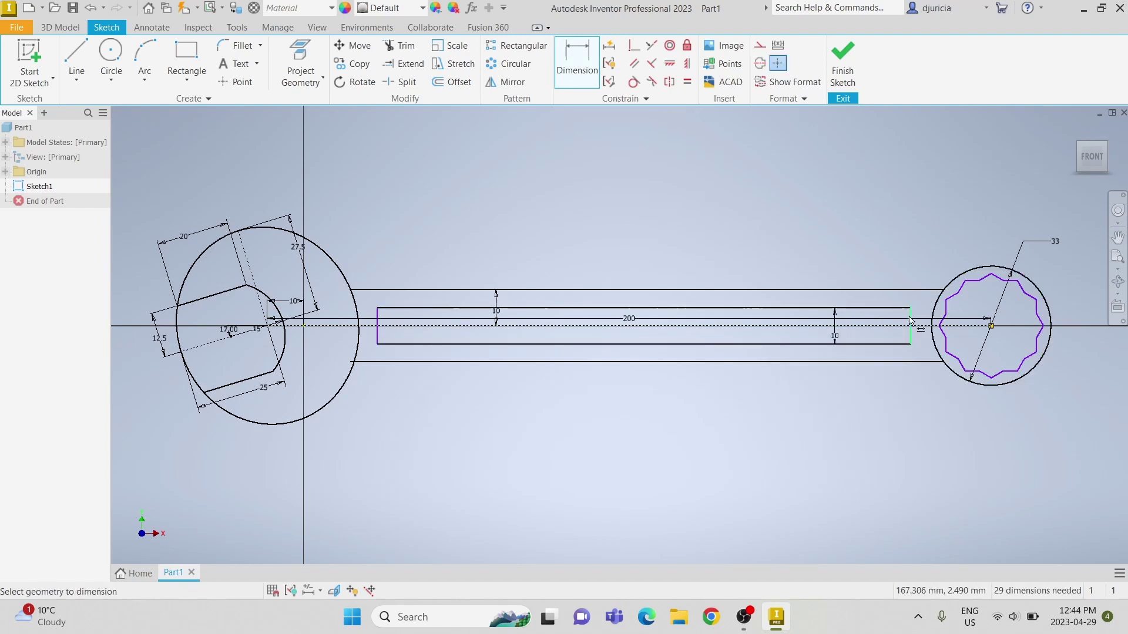
pyautogui.click(910, 321)
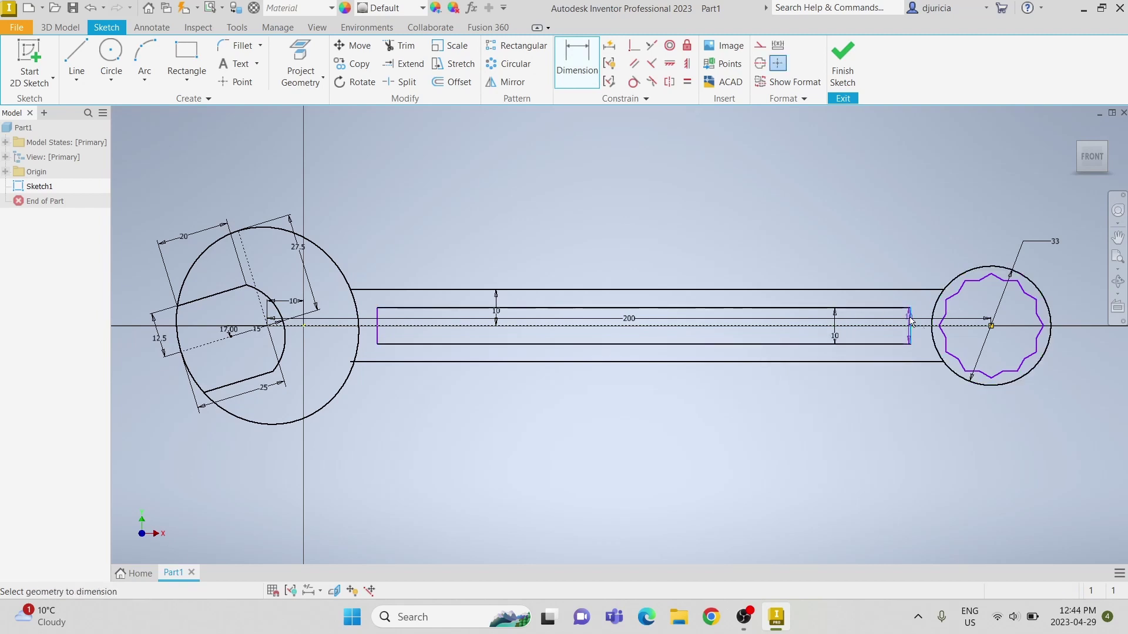
pyautogui.click(991, 326)
pyautogui.click(933, 197)
pyautogui.write('2')
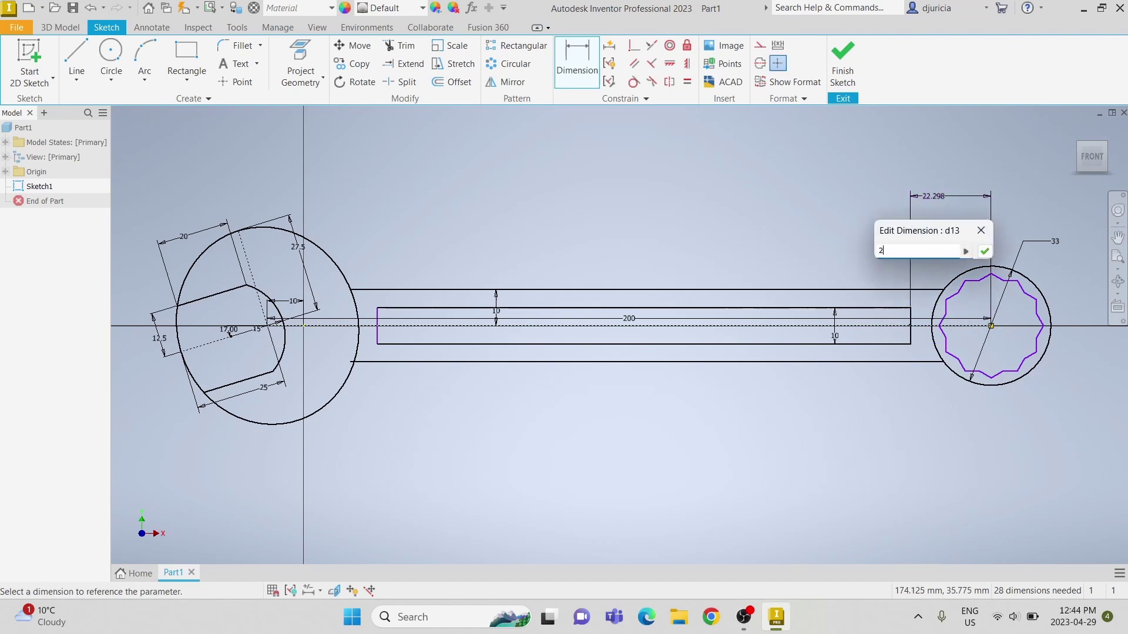
pyautogui.write('0')
pyautogui.press('Return')
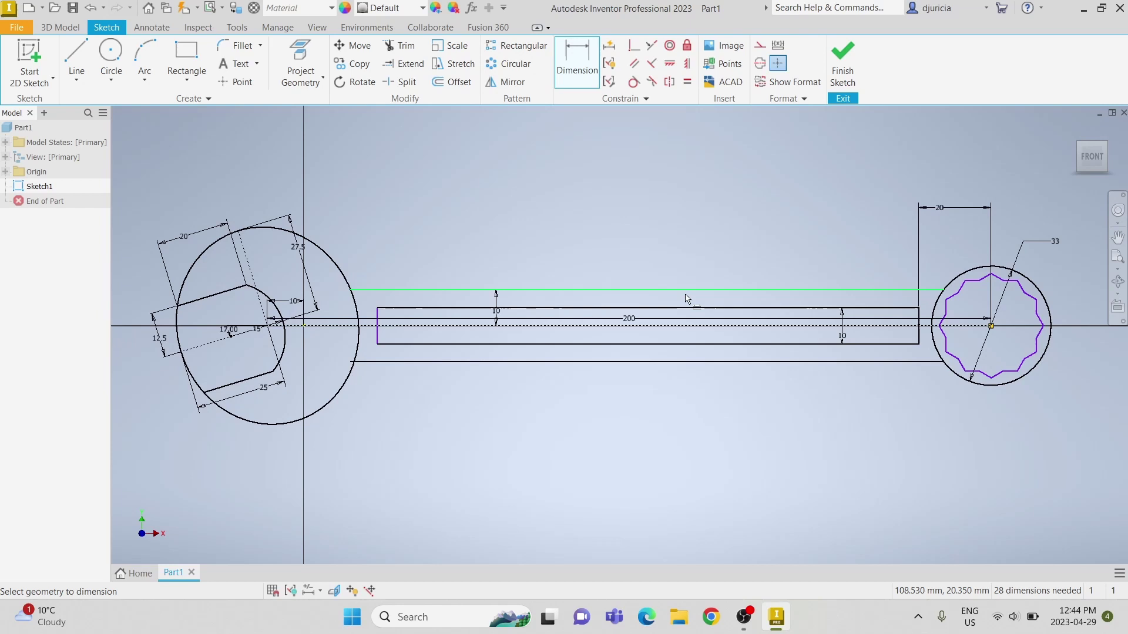
# Dimension the rectangle's length as 150 mm.
pyautogui.click(698, 308)
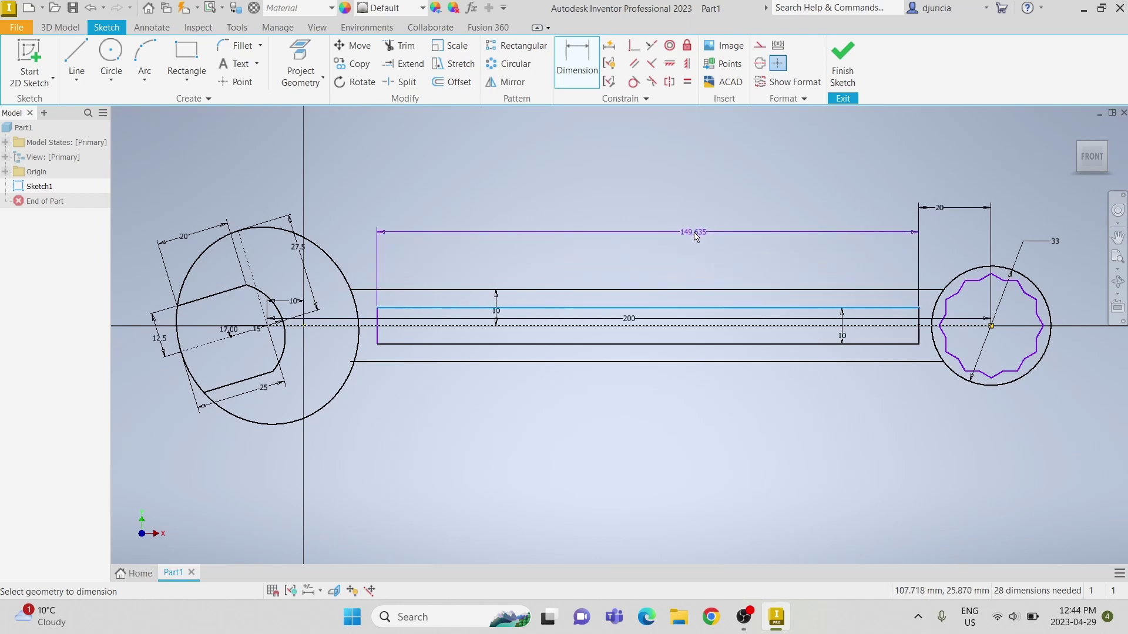
pyautogui.click(695, 234)
pyautogui.write('1')
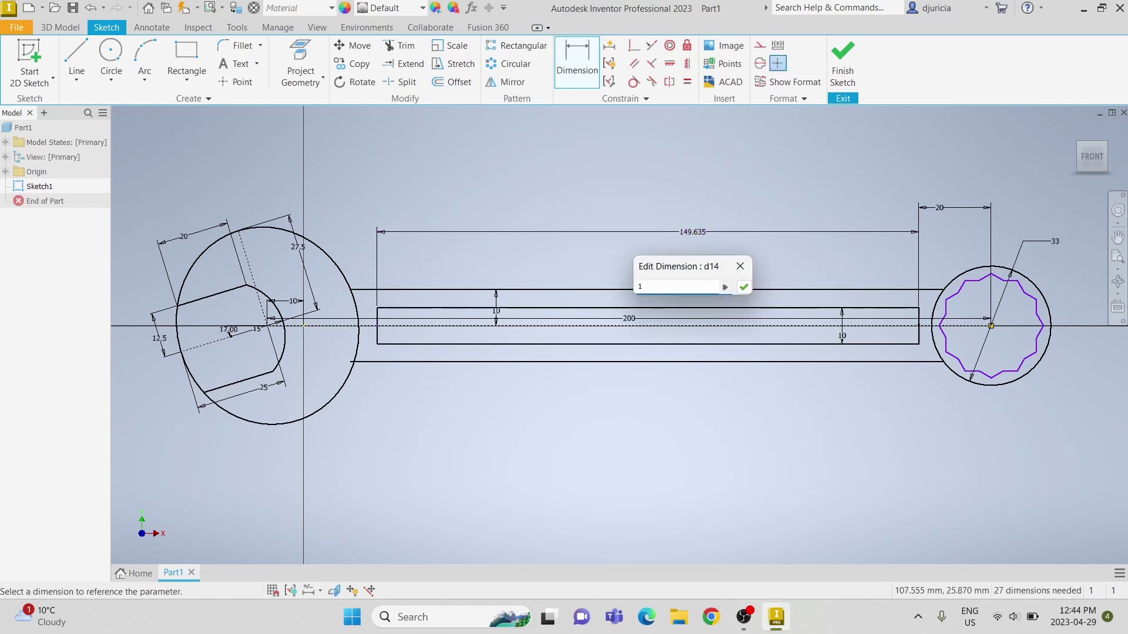
pyautogui.write('50')
pyautogui.press('Return')
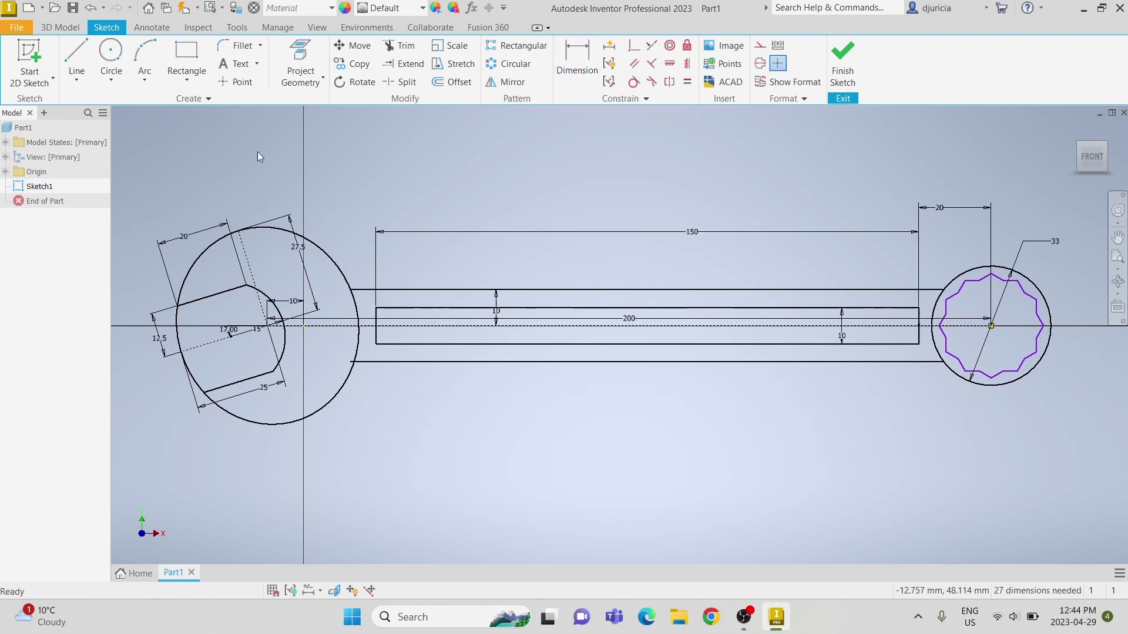
# Round all four recess corners with 3 mm fillets and finish the sketch.
pyautogui.click(238, 47)
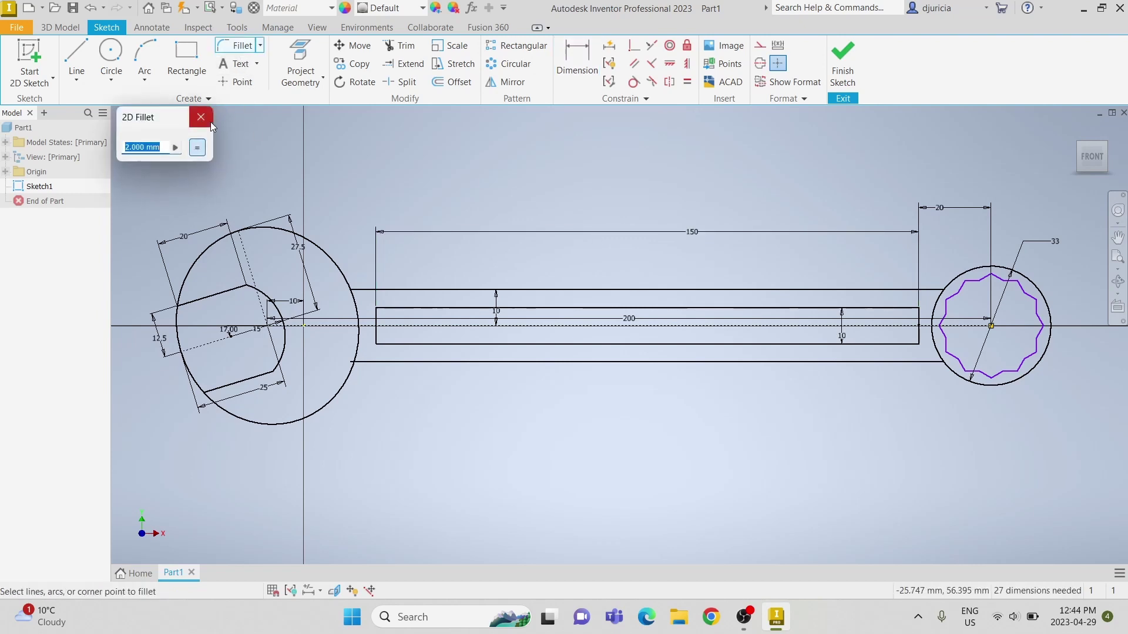
pyautogui.write('3')
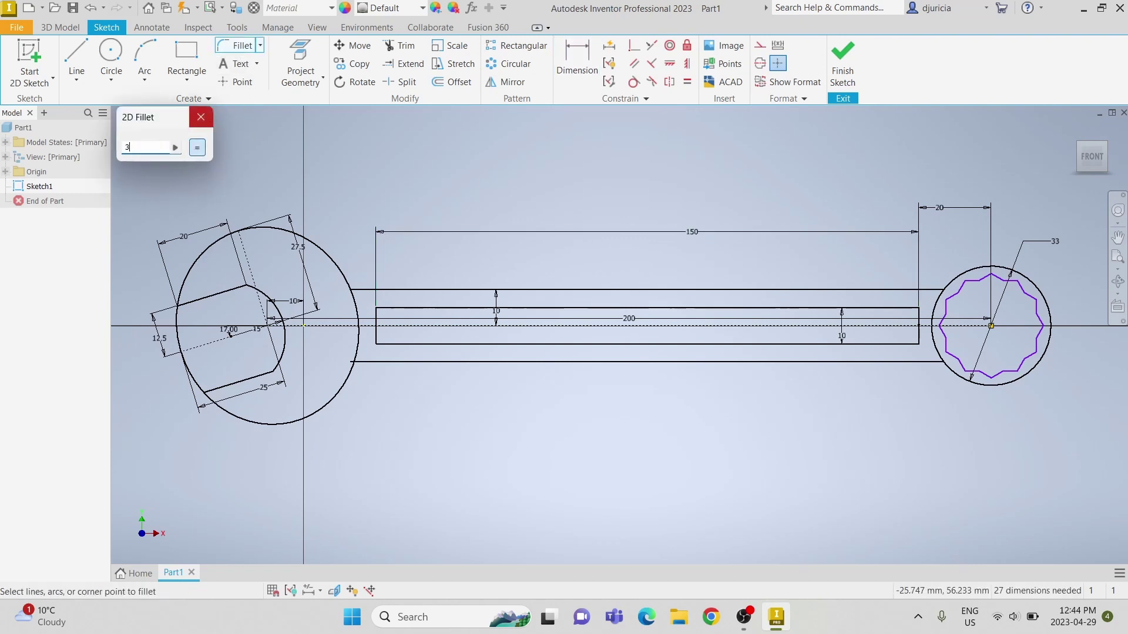
pyautogui.click(396, 307)
pyautogui.click(376, 333)
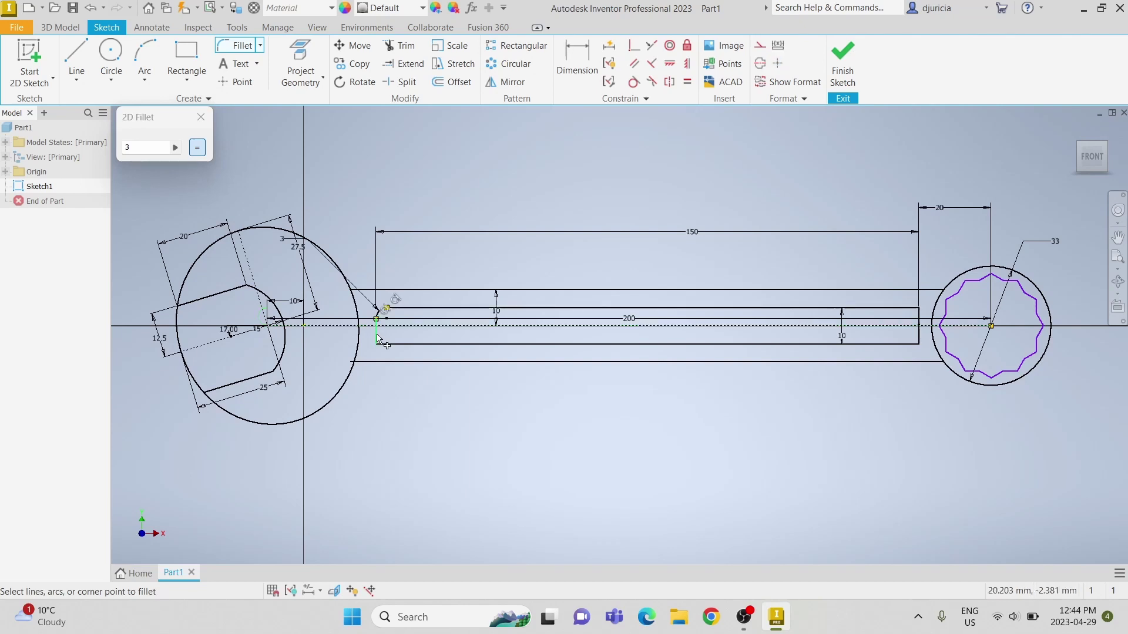
pyautogui.click(390, 344)
pyautogui.click(376, 337)
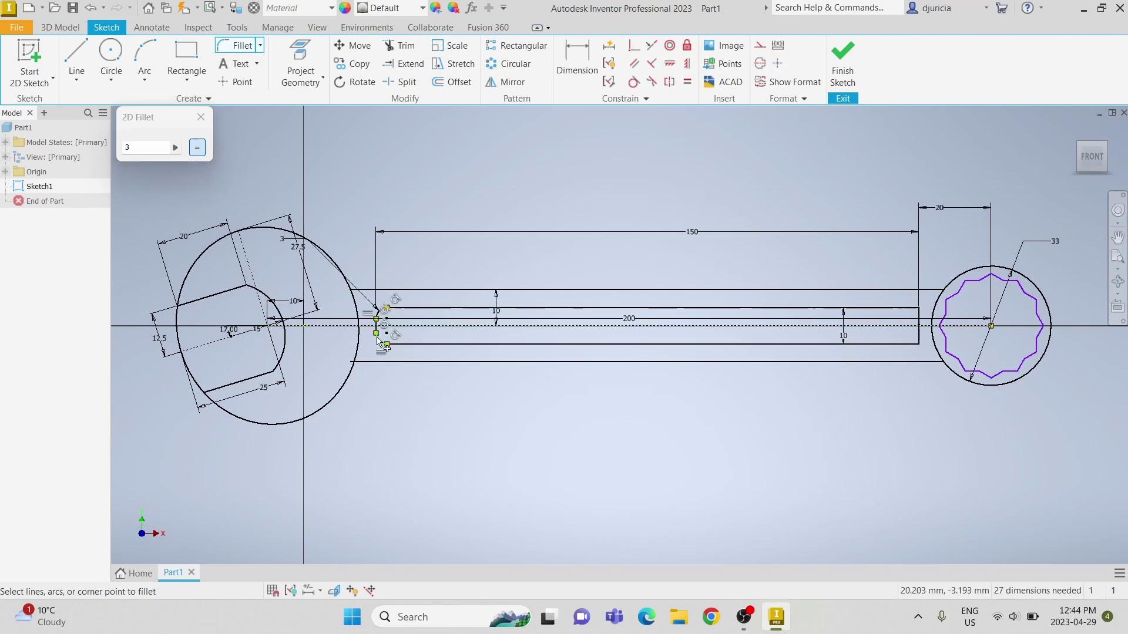
pyautogui.click(851, 344)
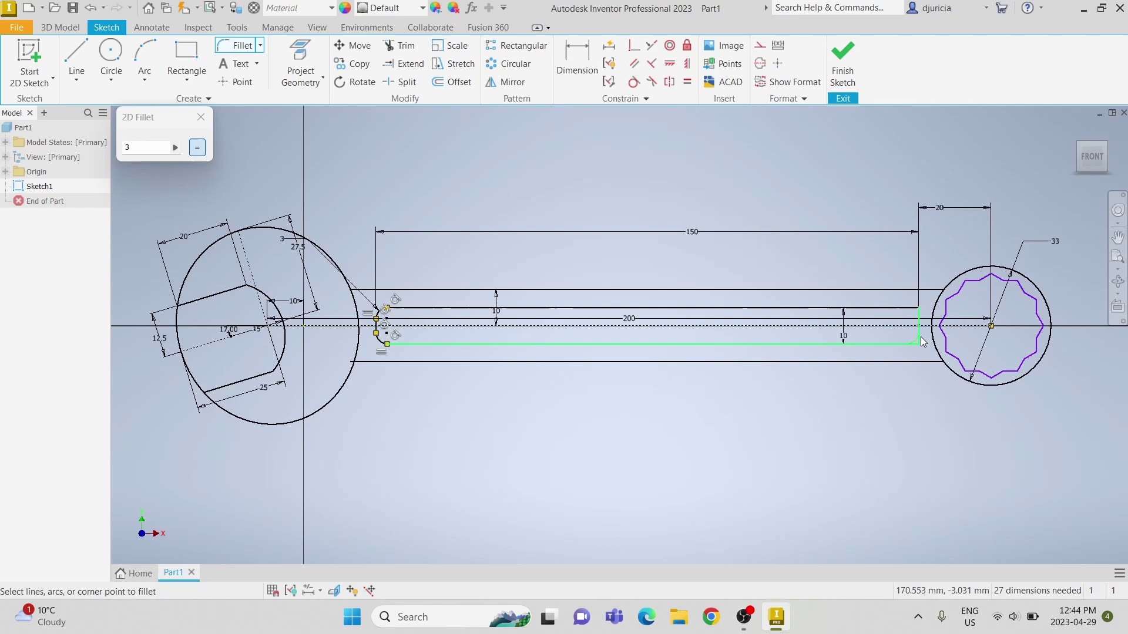
pyautogui.click(920, 336)
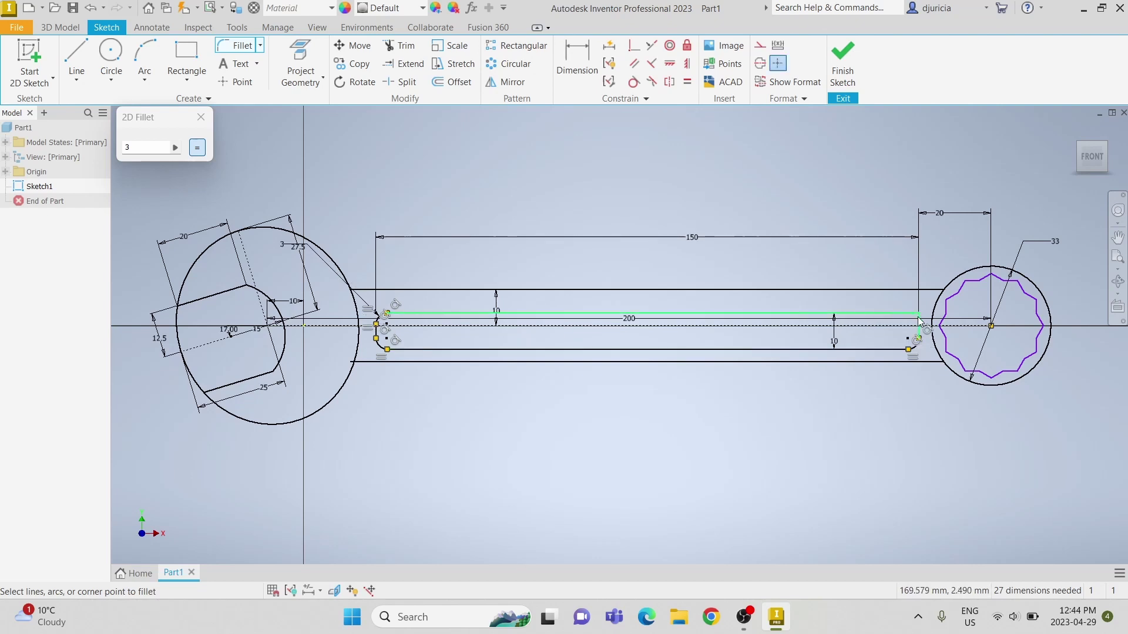
pyautogui.click(919, 322)
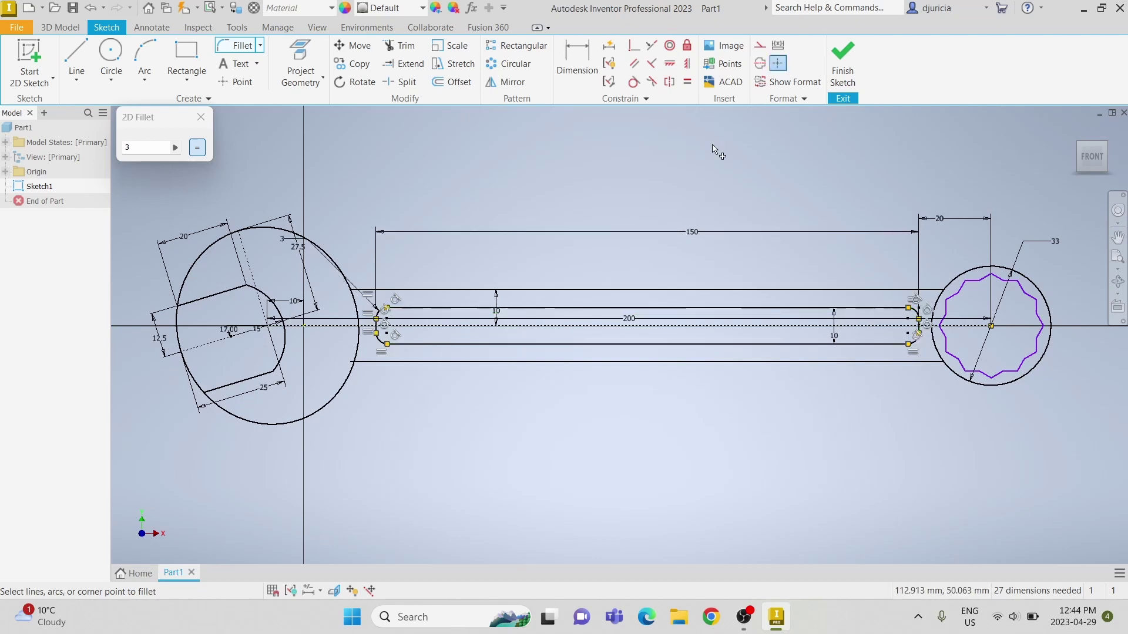
pyautogui.click(829, 64)
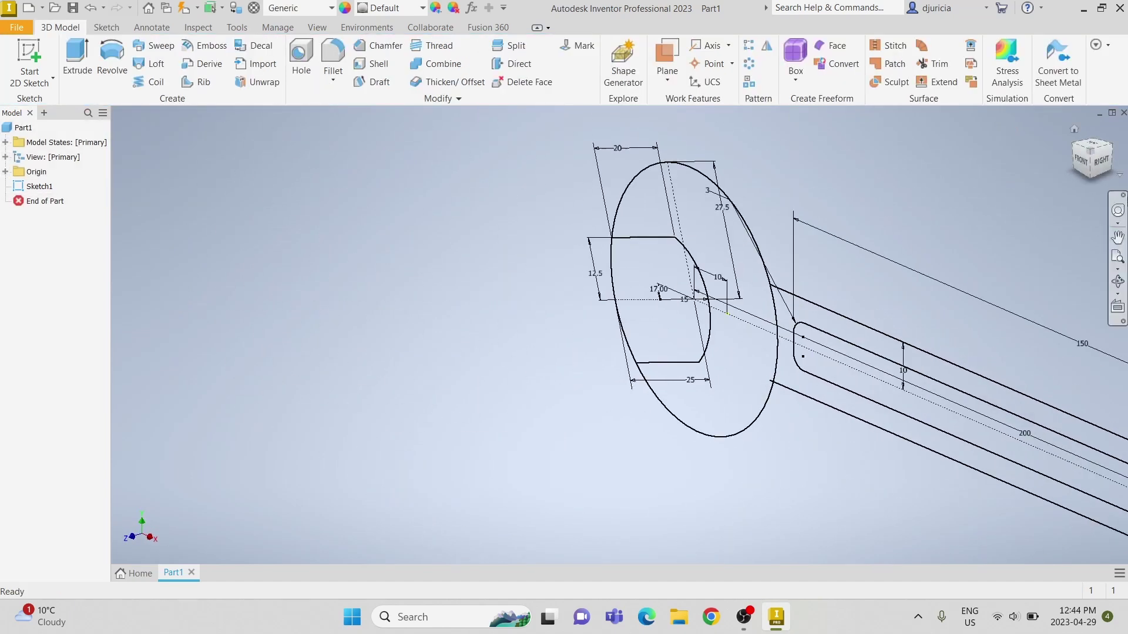
# Extrude the 12-point ring and open-jaw profiles 10 mm symmetrically as Extrusion1.
pyautogui.click(1111, 151)
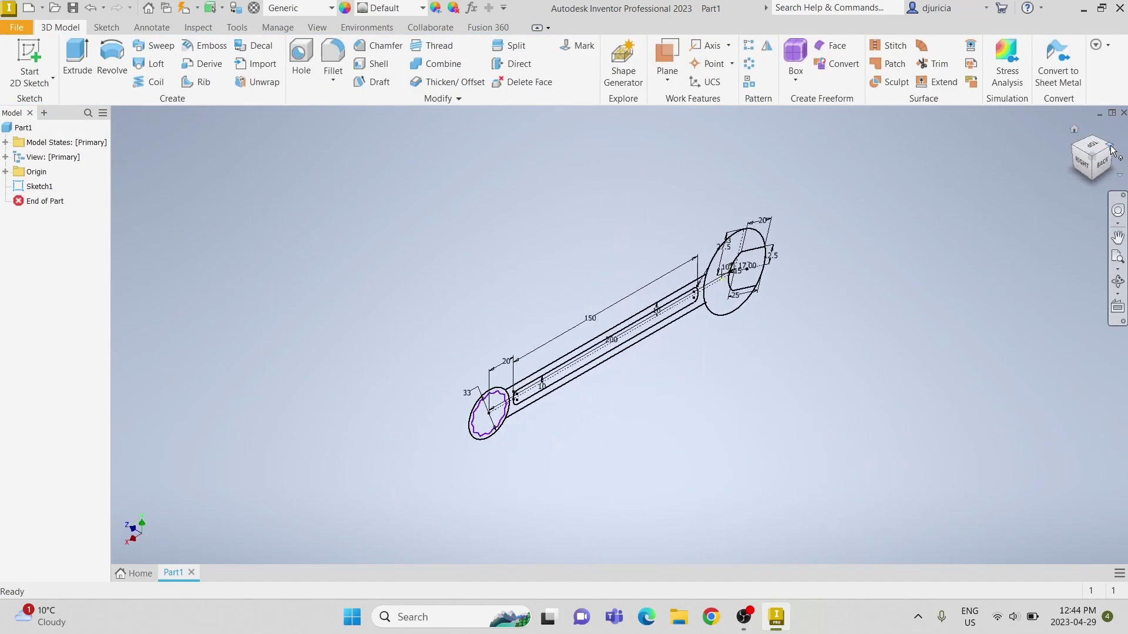
pyautogui.click(1110, 151)
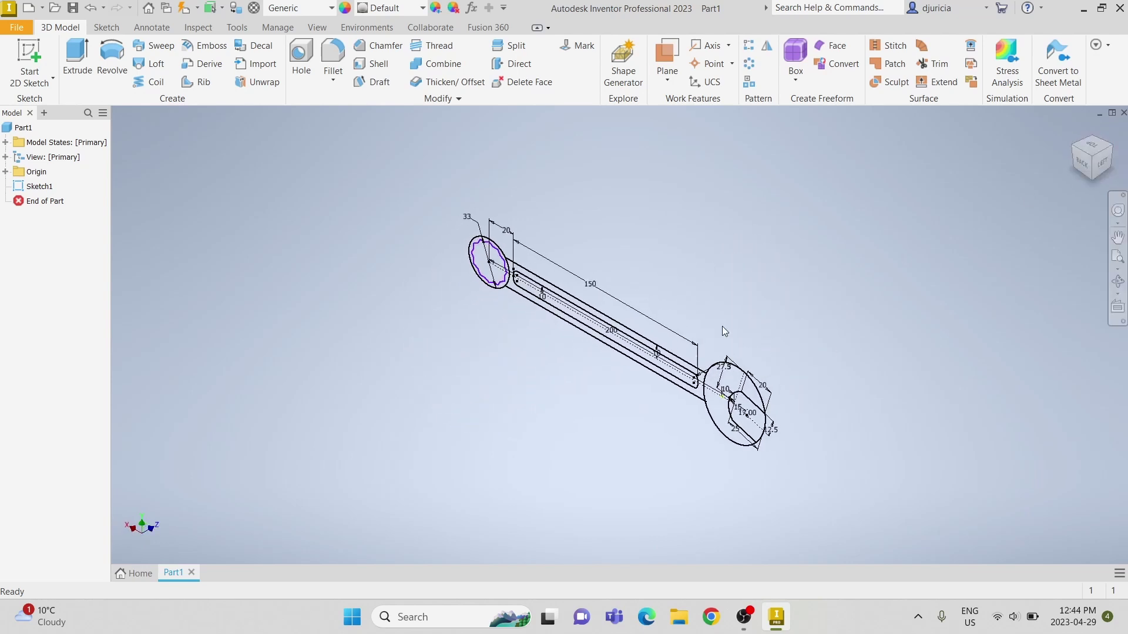
pyautogui.click(78, 65)
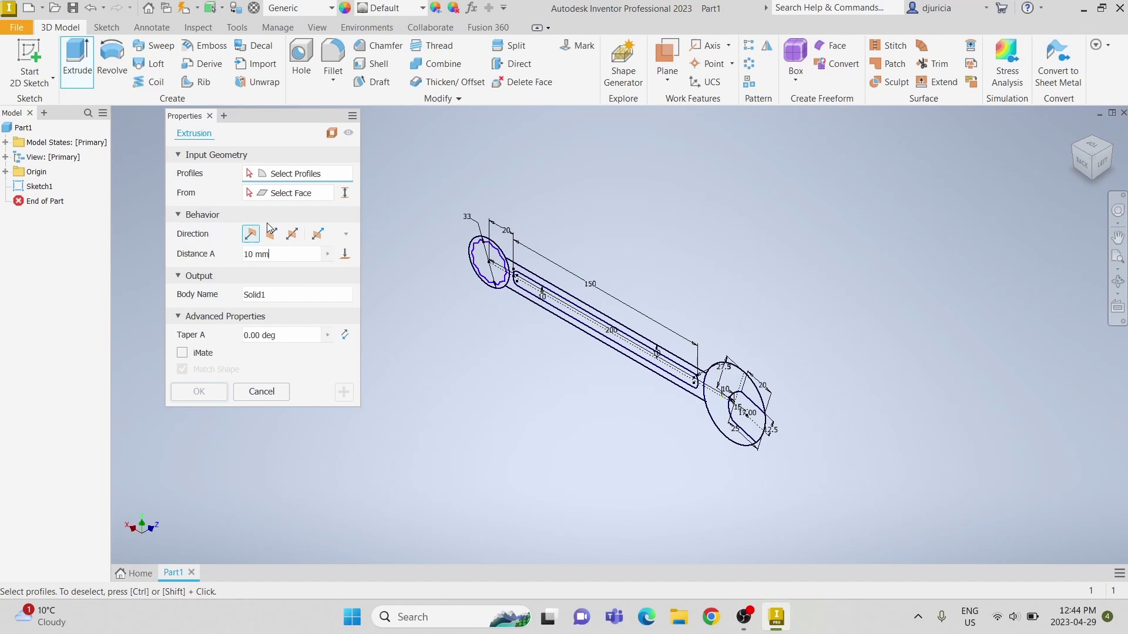
pyautogui.scroll(5, 499, 256)
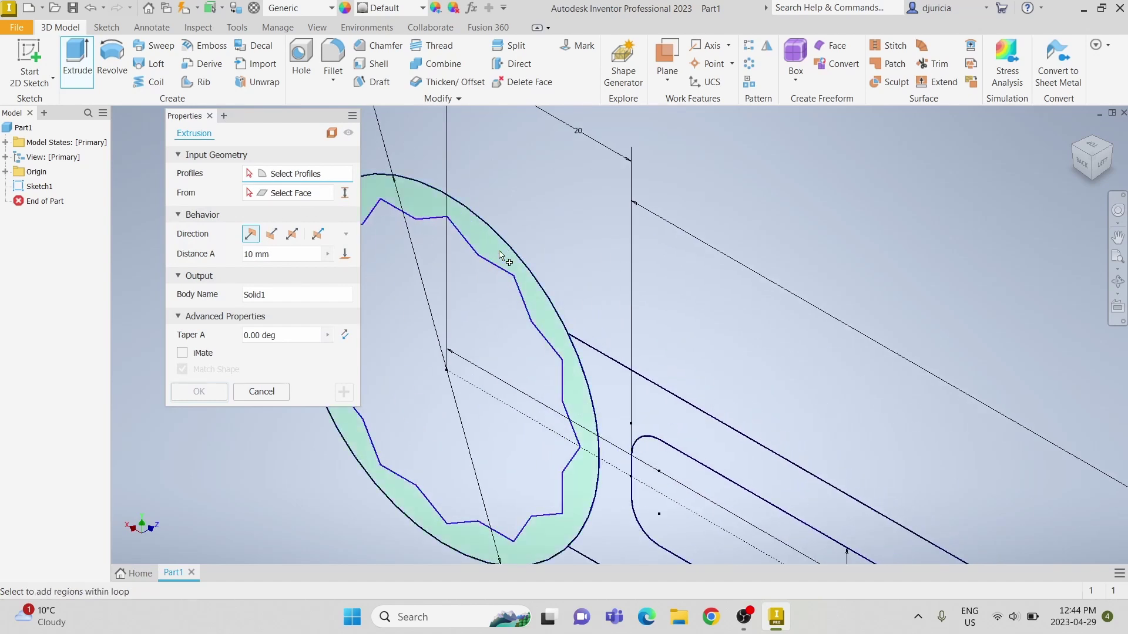
pyautogui.click(504, 259)
pyautogui.scroll(-5, 502, 250)
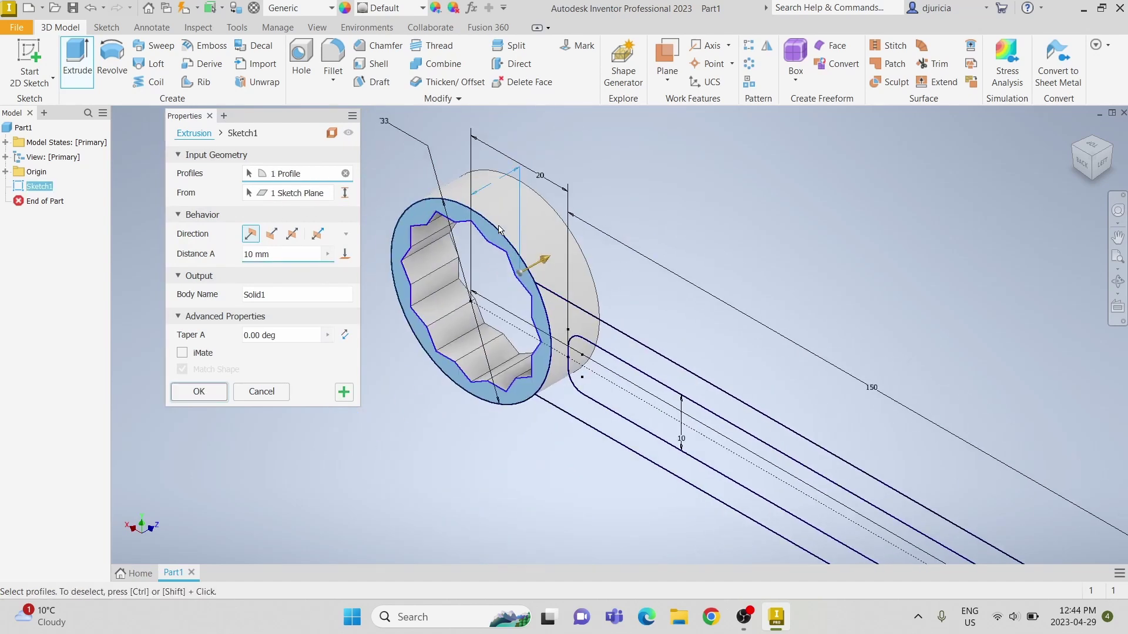
pyautogui.click(940, 478)
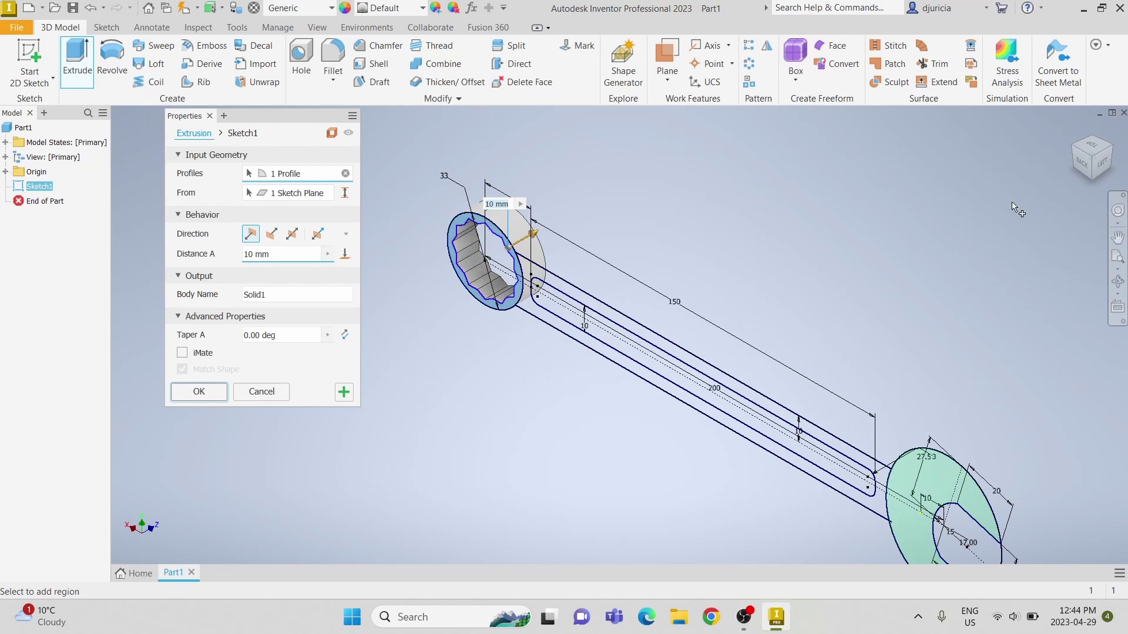
pyautogui.click(1091, 164)
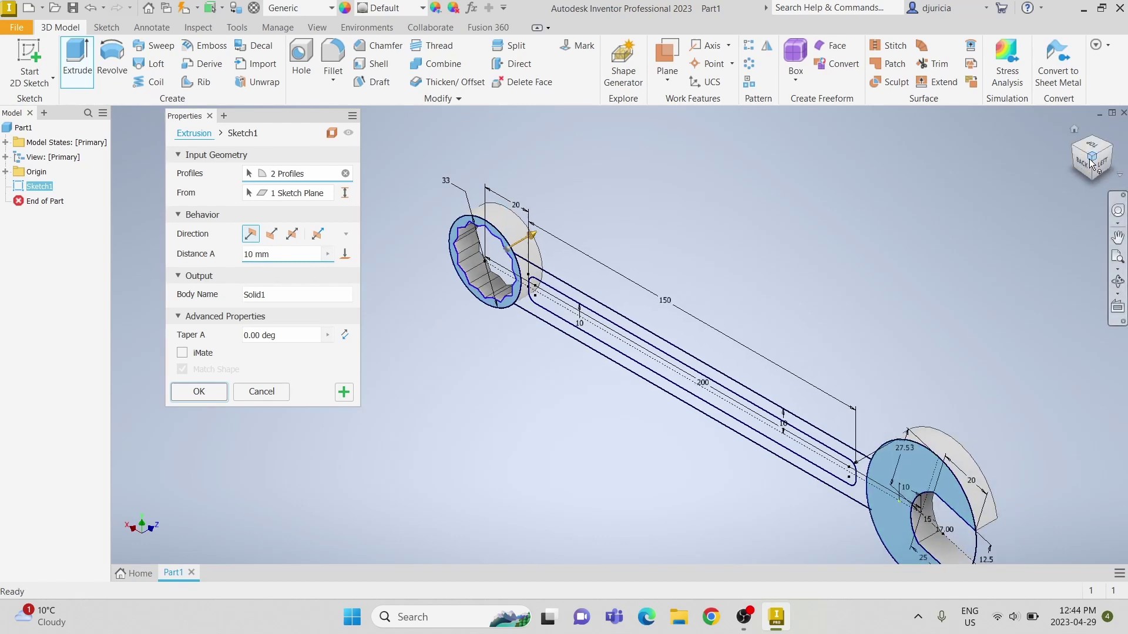
pyautogui.click(294, 236)
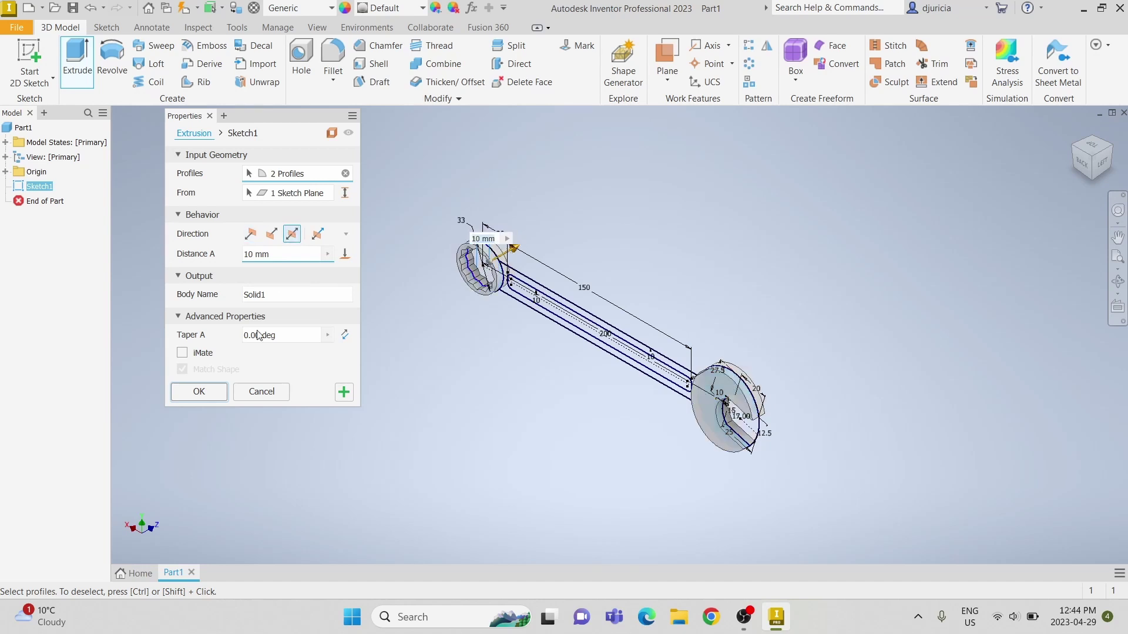
pyautogui.click(200, 392)
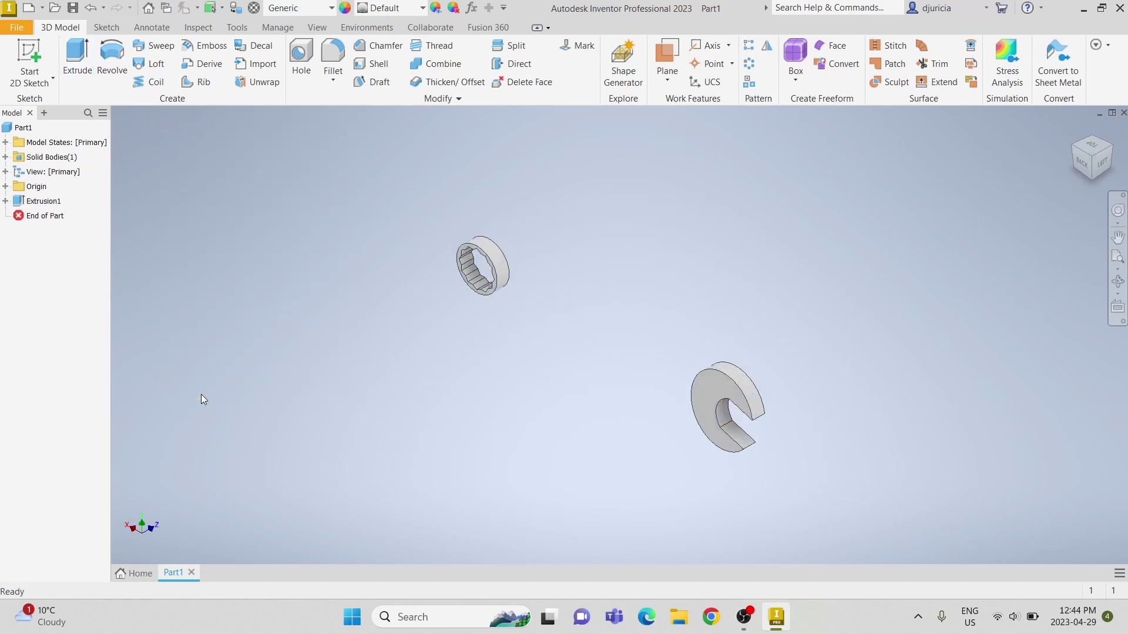
# Share Sketch1 under Extrusion1 so it shows again, and begin a second extrusion.
pyautogui.click(5, 201)
pyautogui.rightClick(26, 217)
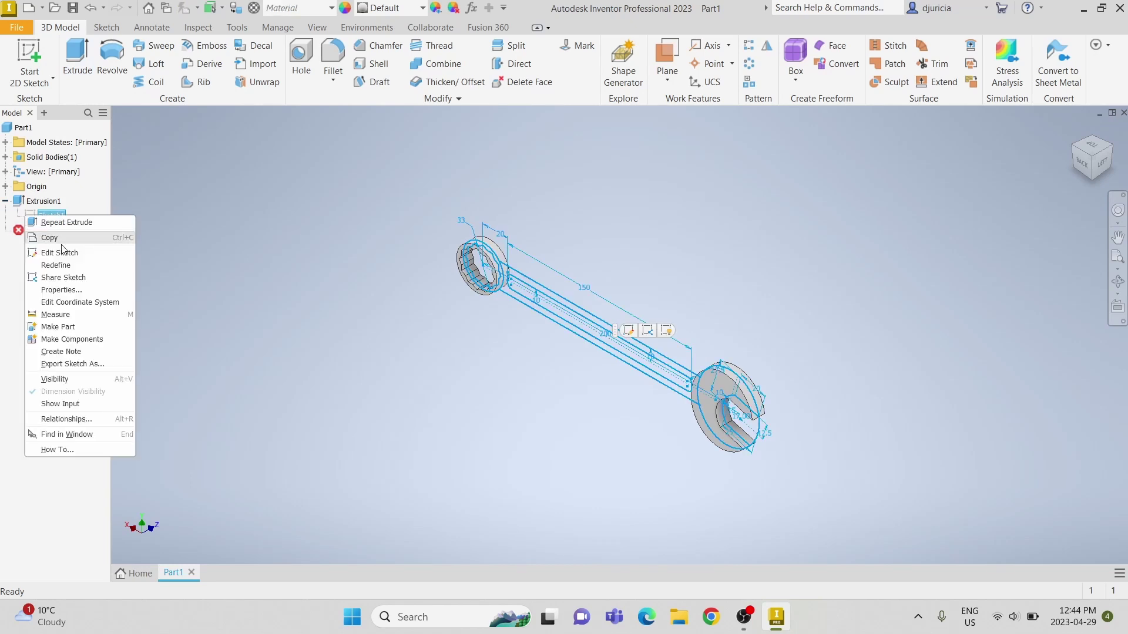
pyautogui.click(83, 384)
pyautogui.click(271, 329)
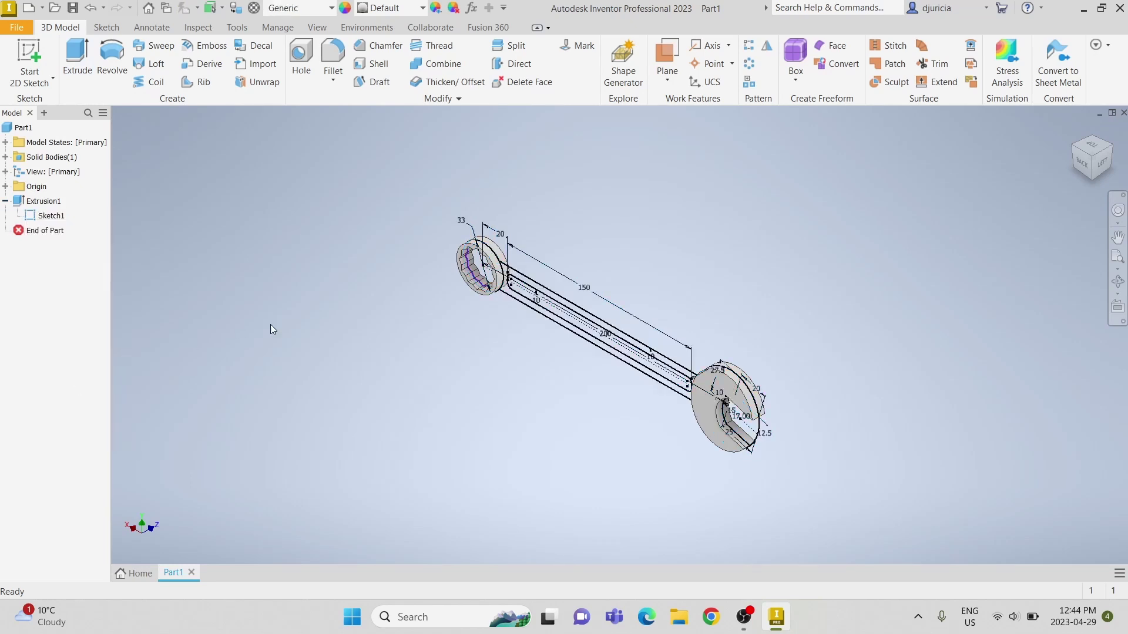
pyautogui.click(77, 59)
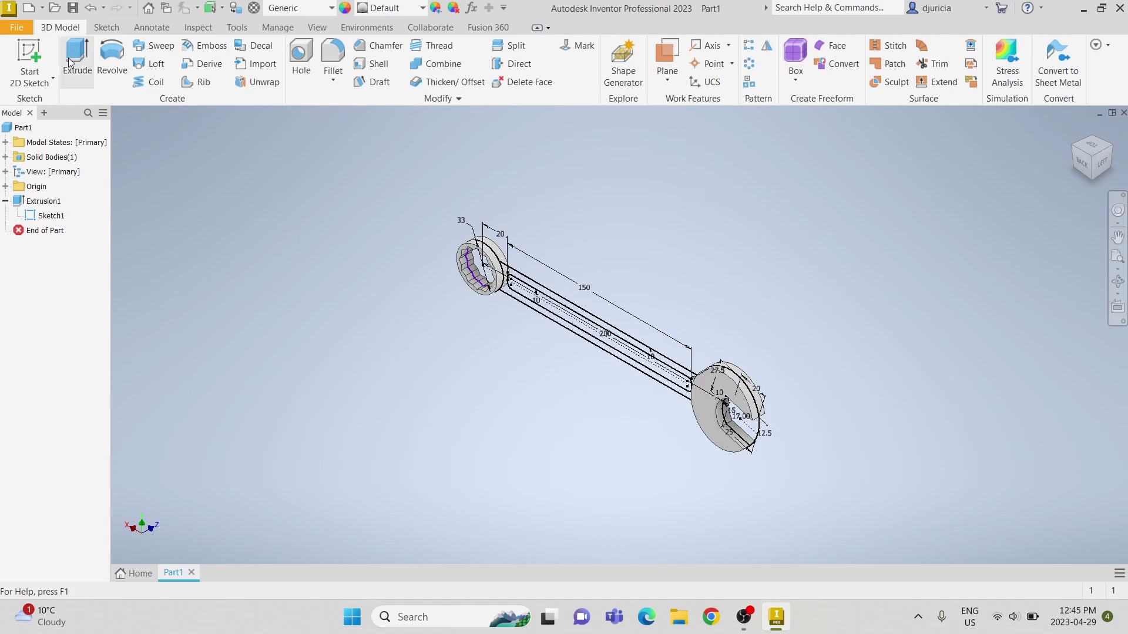
pyautogui.scroll(2, 511, 332)
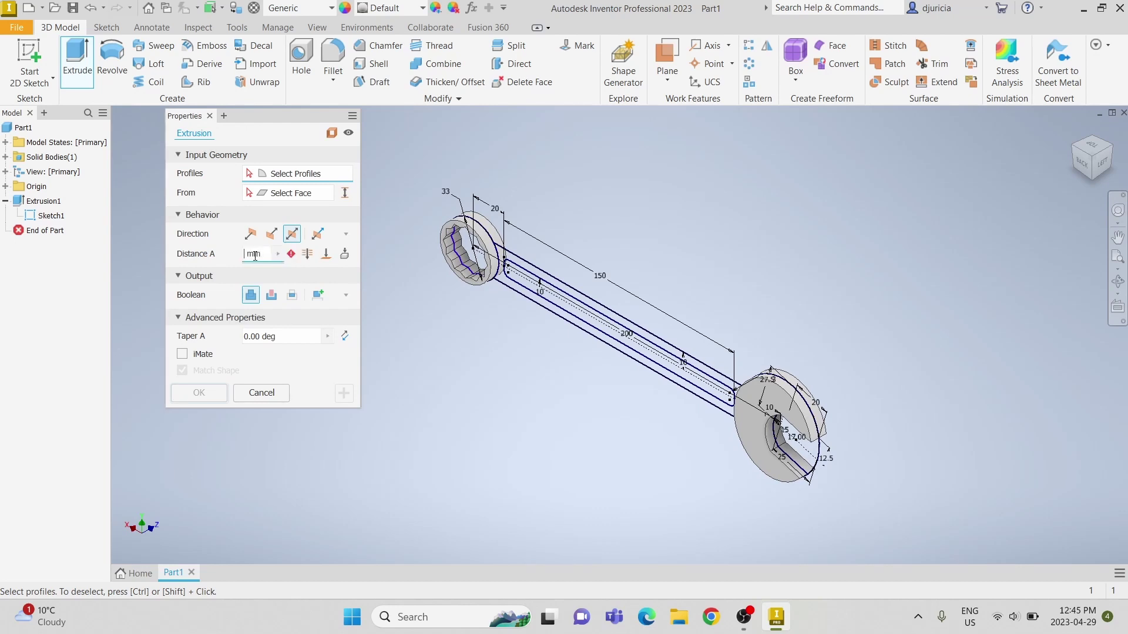
# Extrude the handle profile 6 mm symmetrically as Extrusion2.
pyautogui.write('6')
pyautogui.scroll(4, 474, 284)
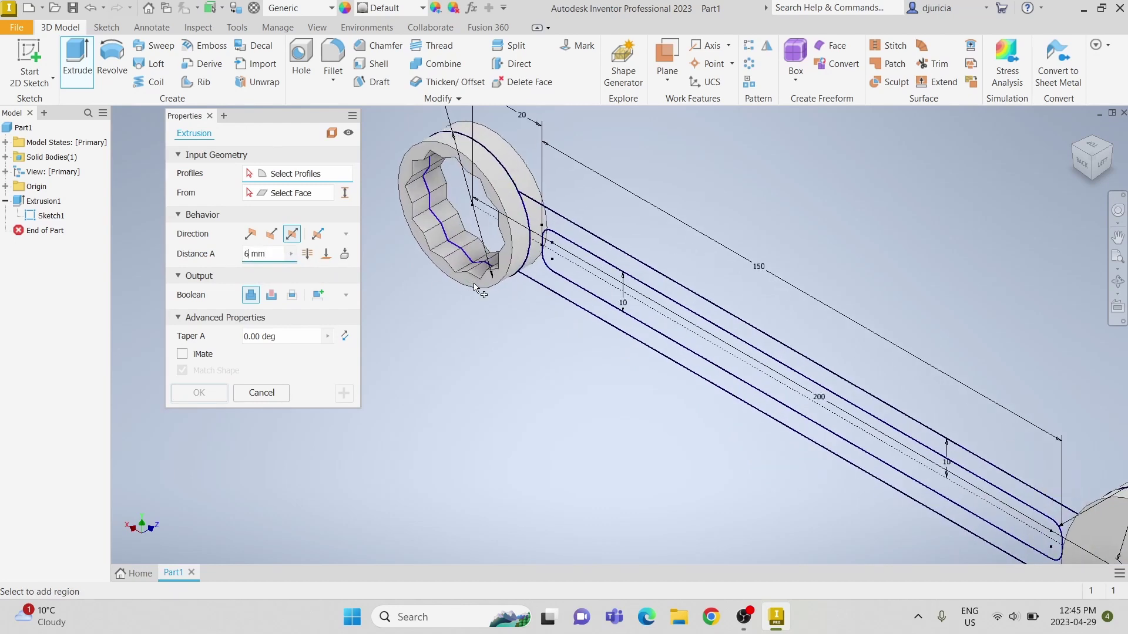
pyautogui.click(563, 277)
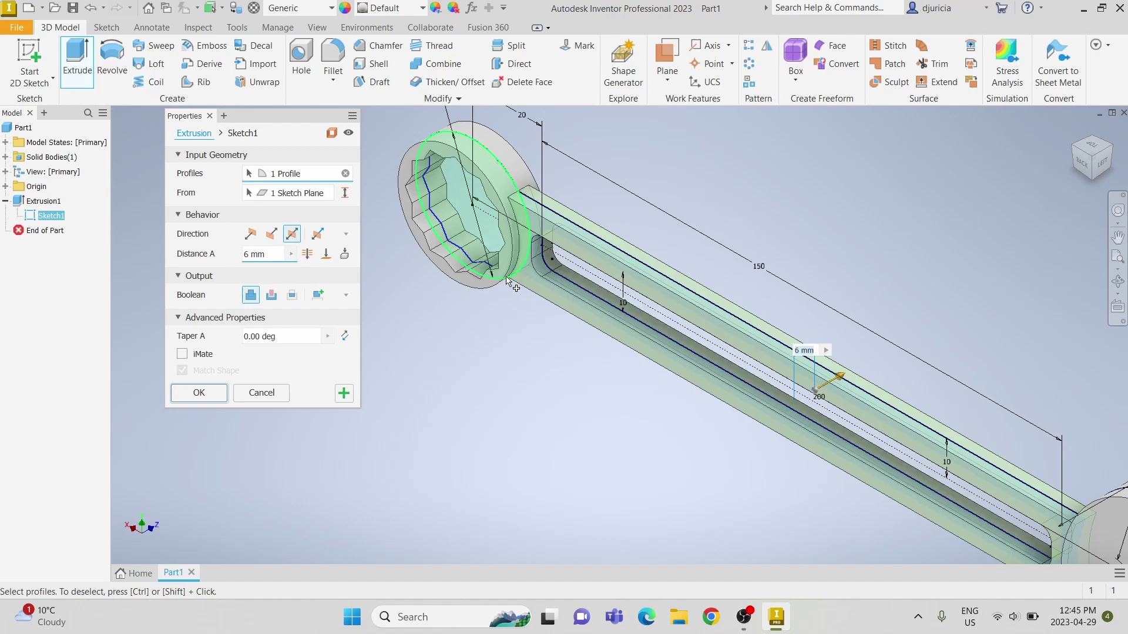
pyautogui.scroll(-3, 511, 284)
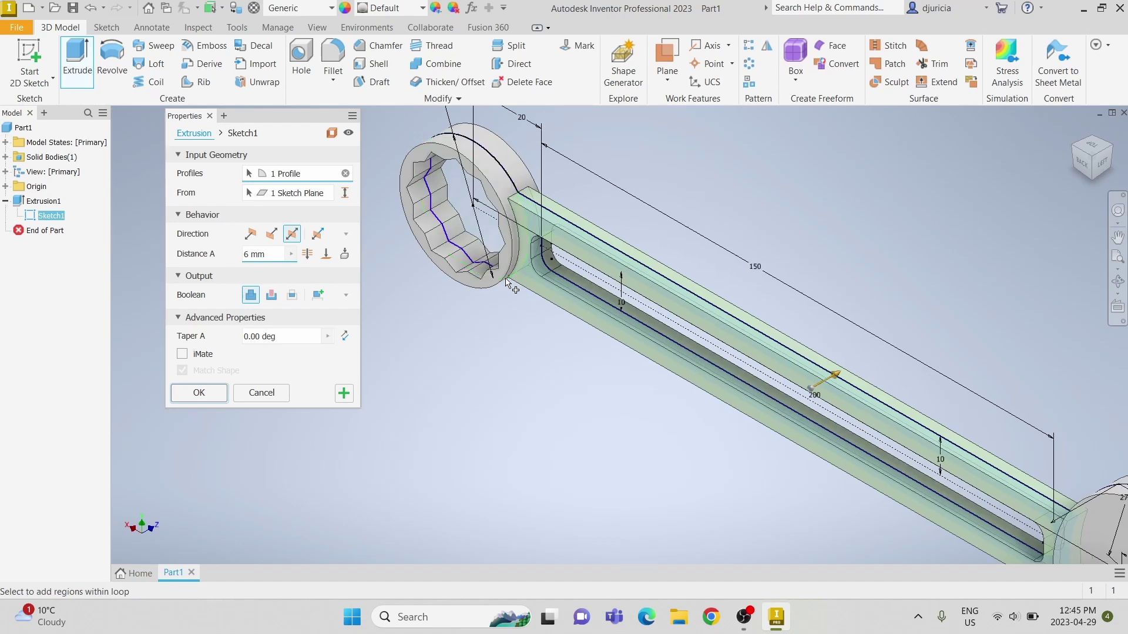
pyautogui.click(222, 390)
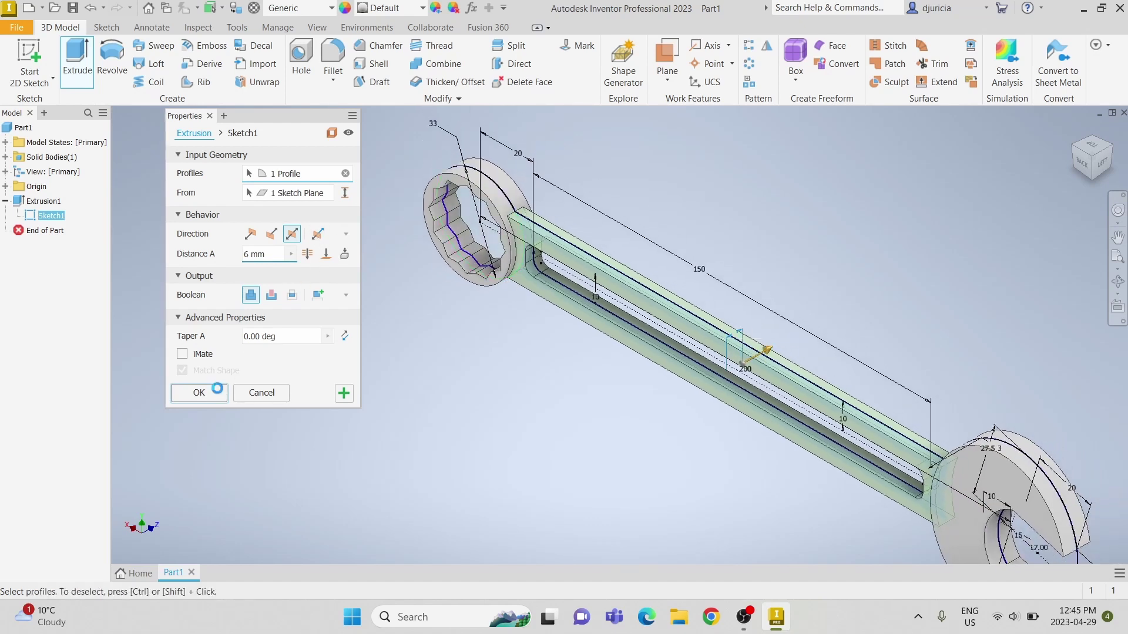
# Extrude the slot profile 5 mm symmetrically as Extrusion3.
pyautogui.click(78, 69)
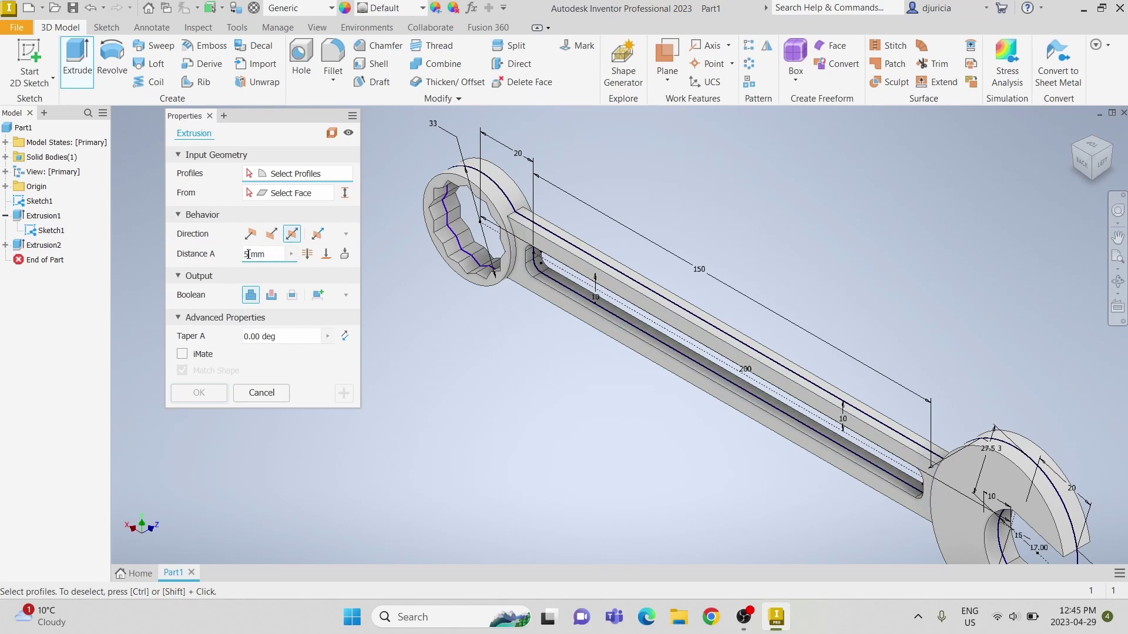
pyautogui.click(570, 277)
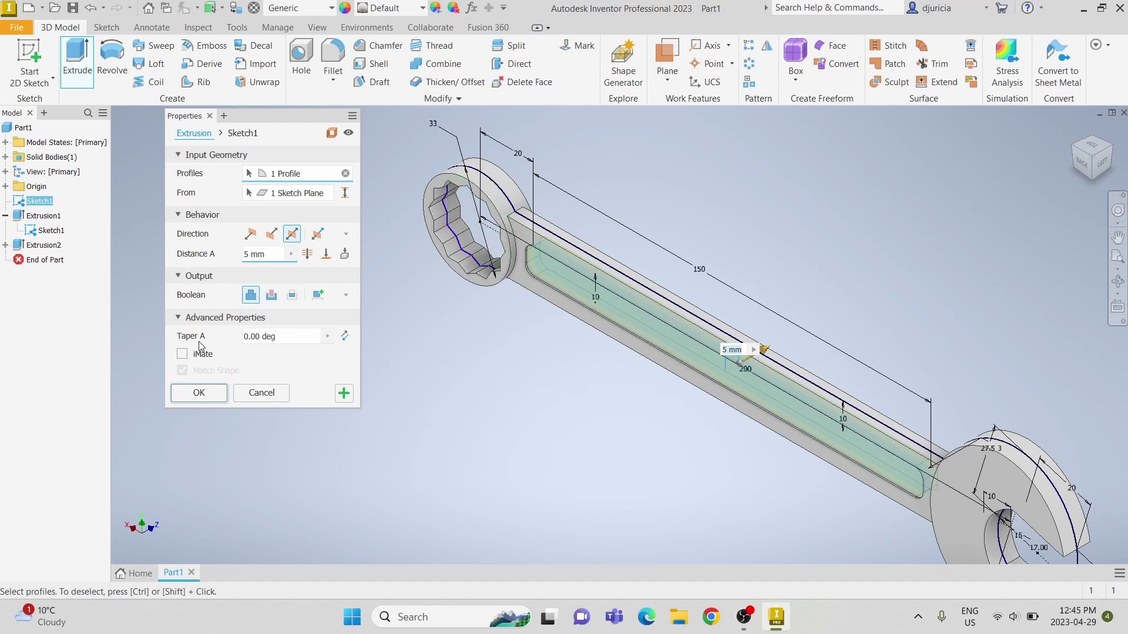
pyautogui.click(198, 393)
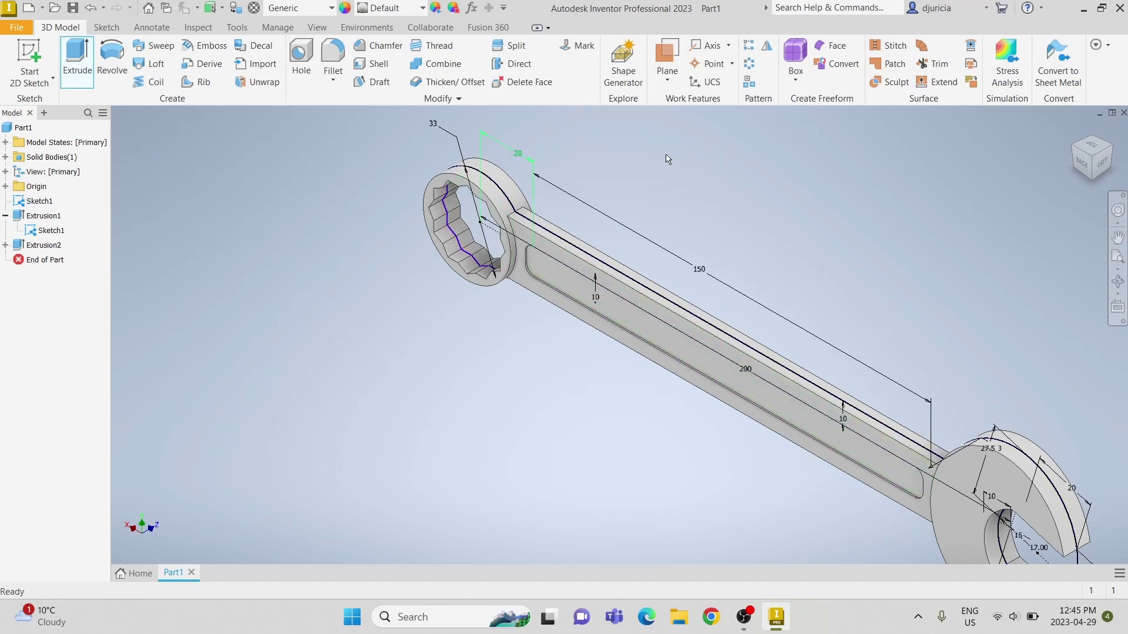
# Hide Sketch1 and collapse Extrusion1 so only the solids show.
pyautogui.rightClick(37, 239)
pyautogui.click(65, 383)
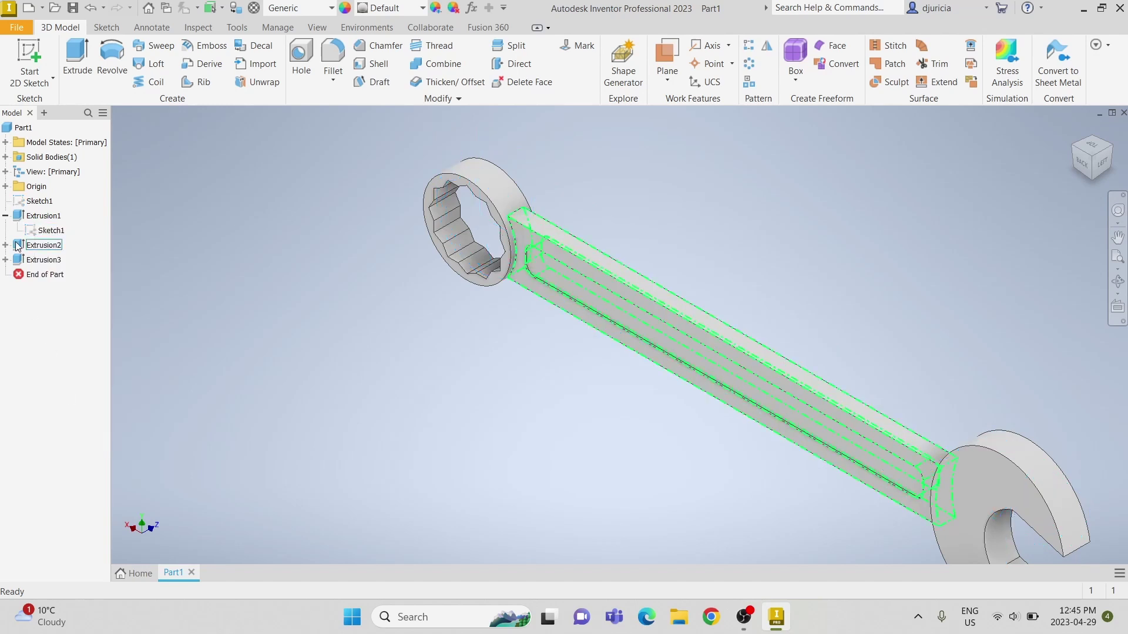
pyautogui.click(5, 216)
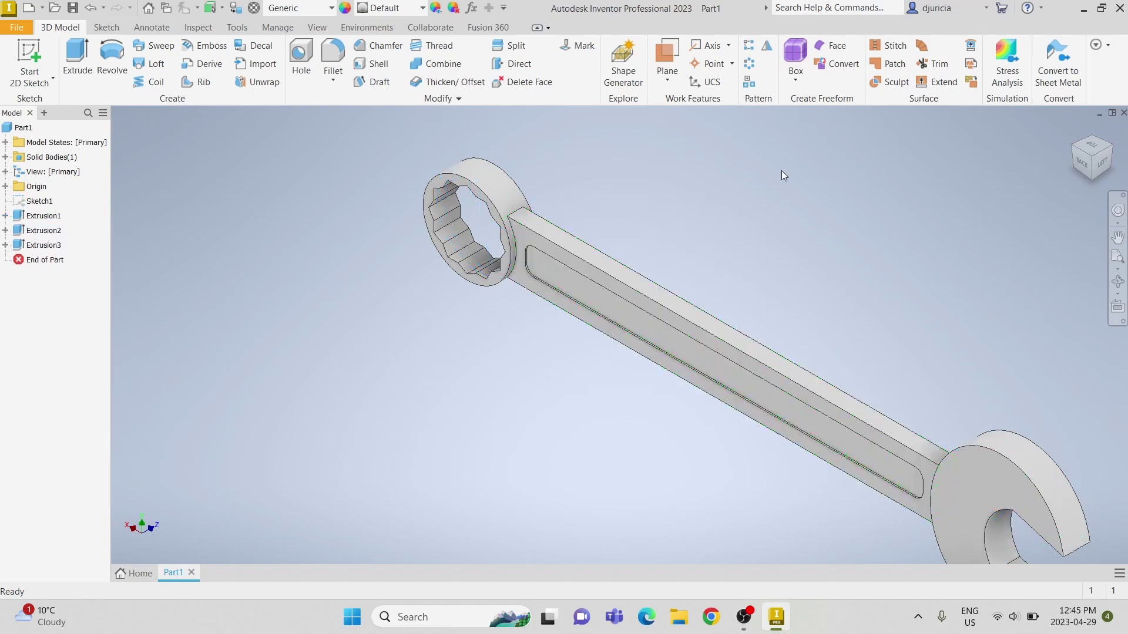
pyautogui.click(1094, 159)
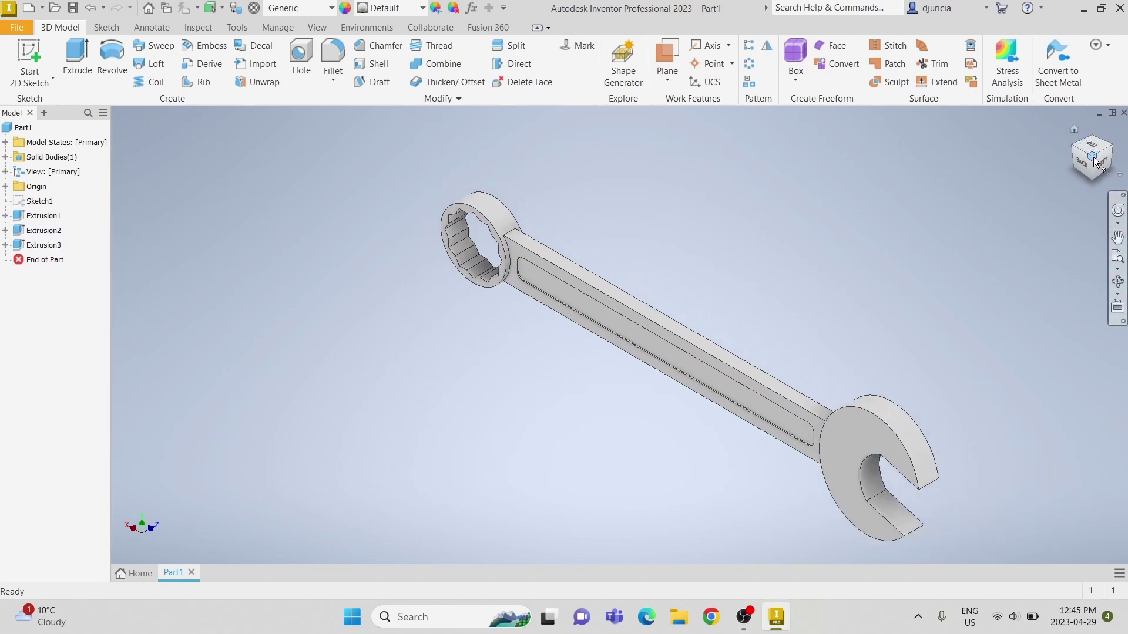
# Fillet the two ring-to-handle edges with a 20 mm radius as Fillet1.
pyautogui.click(345, 48)
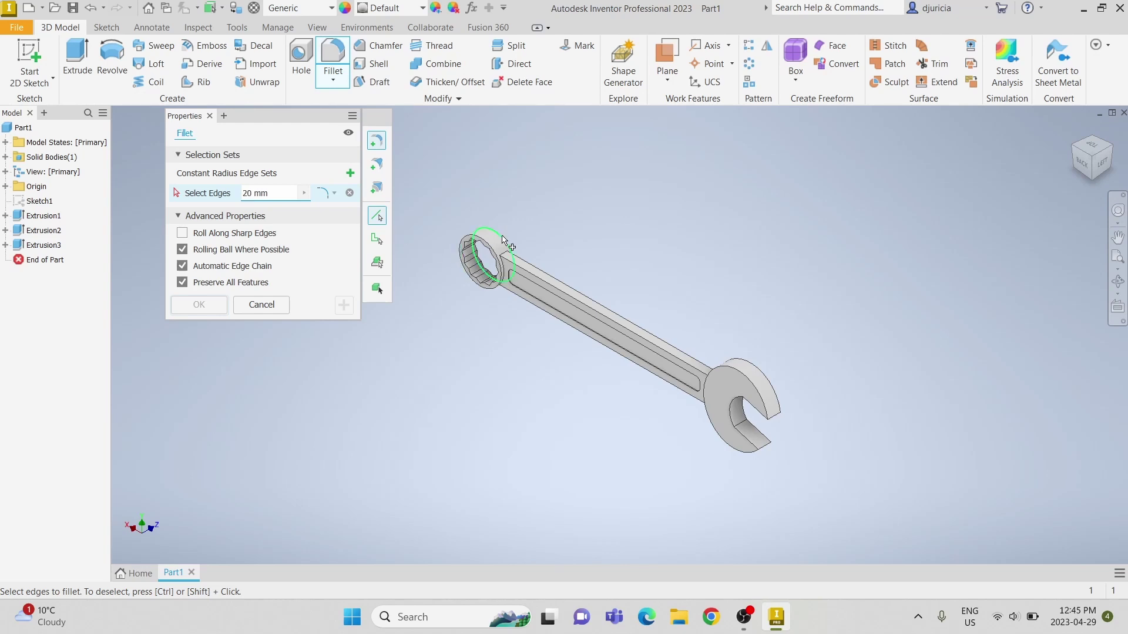
pyautogui.scroll(5, 482, 250)
pyautogui.click(513, 310)
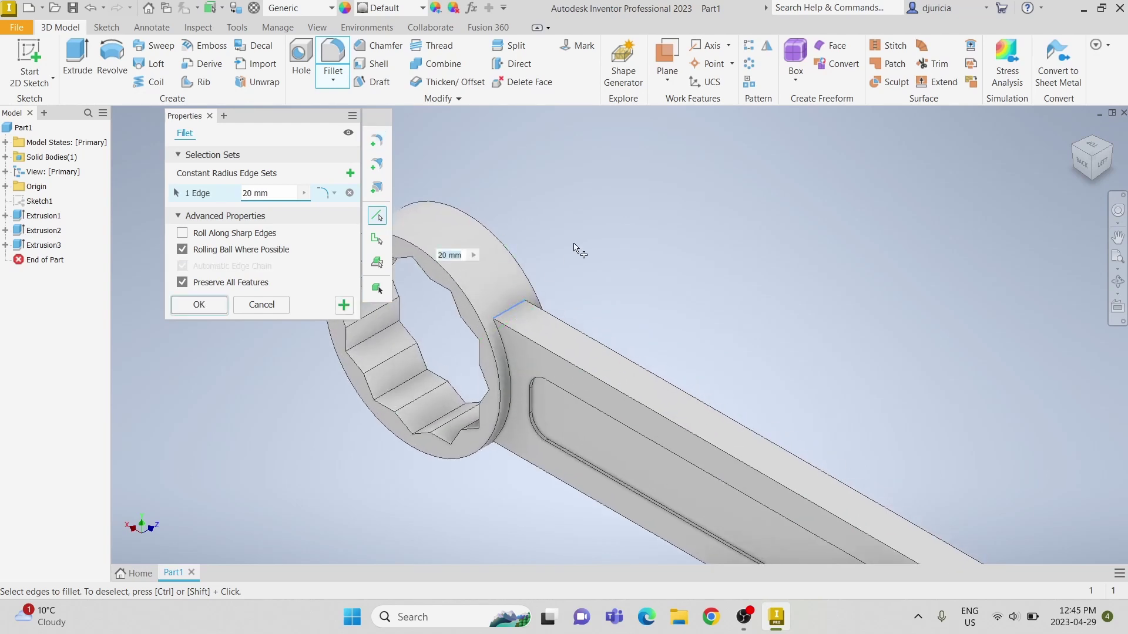
pyautogui.scroll(-5, 577, 248)
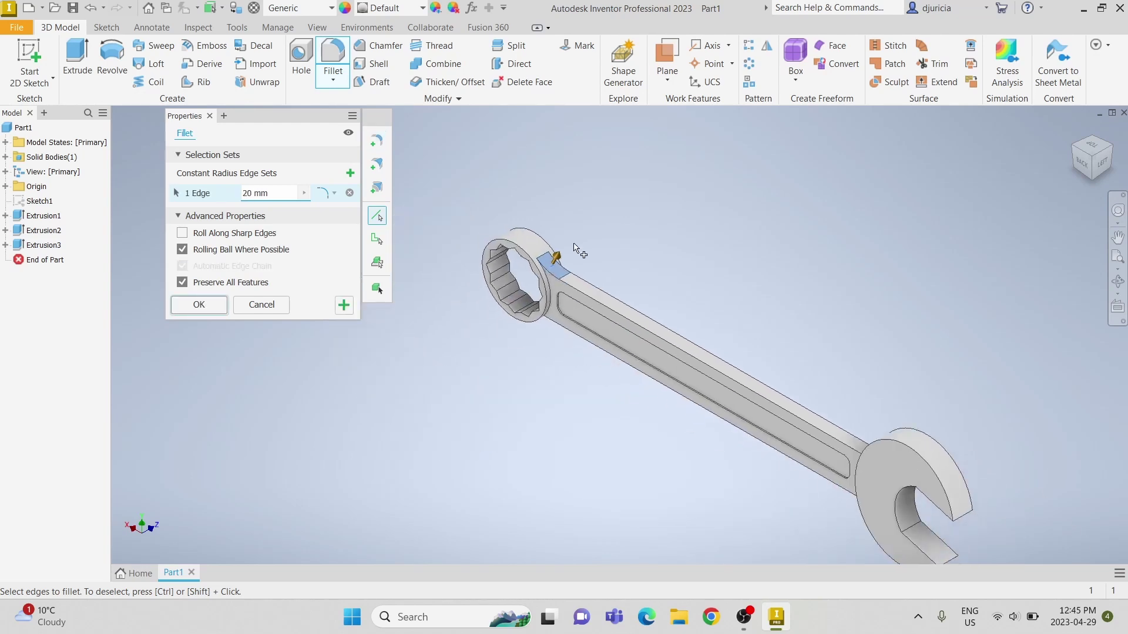
pyautogui.click(1093, 182)
pyautogui.scroll(5, 505, 453)
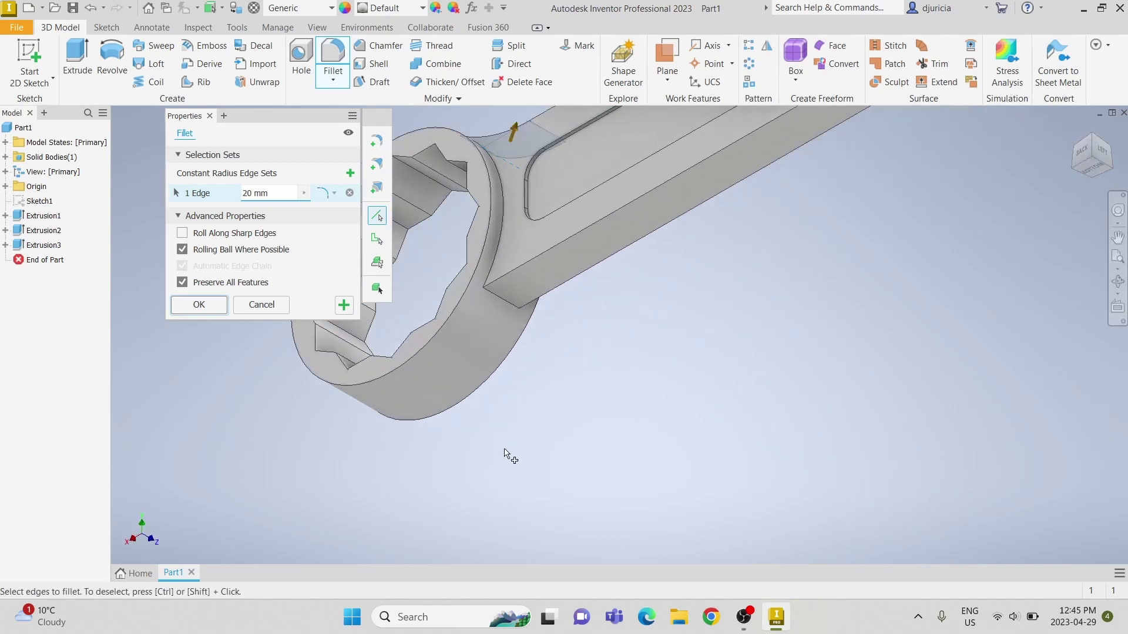
pyautogui.click(506, 288)
pyautogui.scroll(-5, 605, 387)
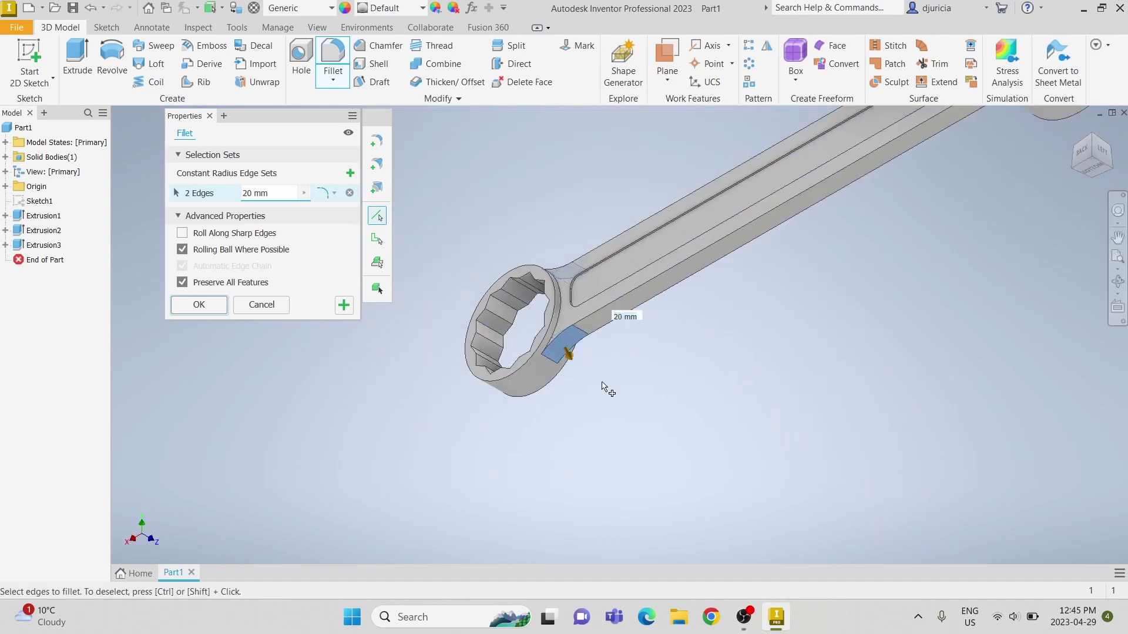
pyautogui.click(1094, 139)
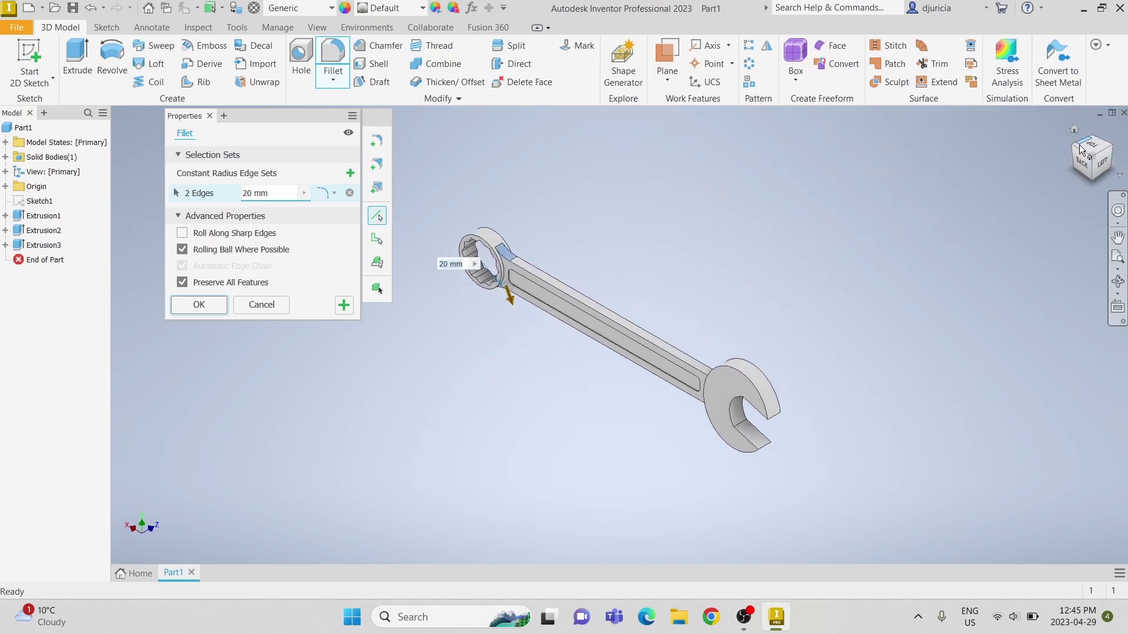
pyautogui.click(1075, 150)
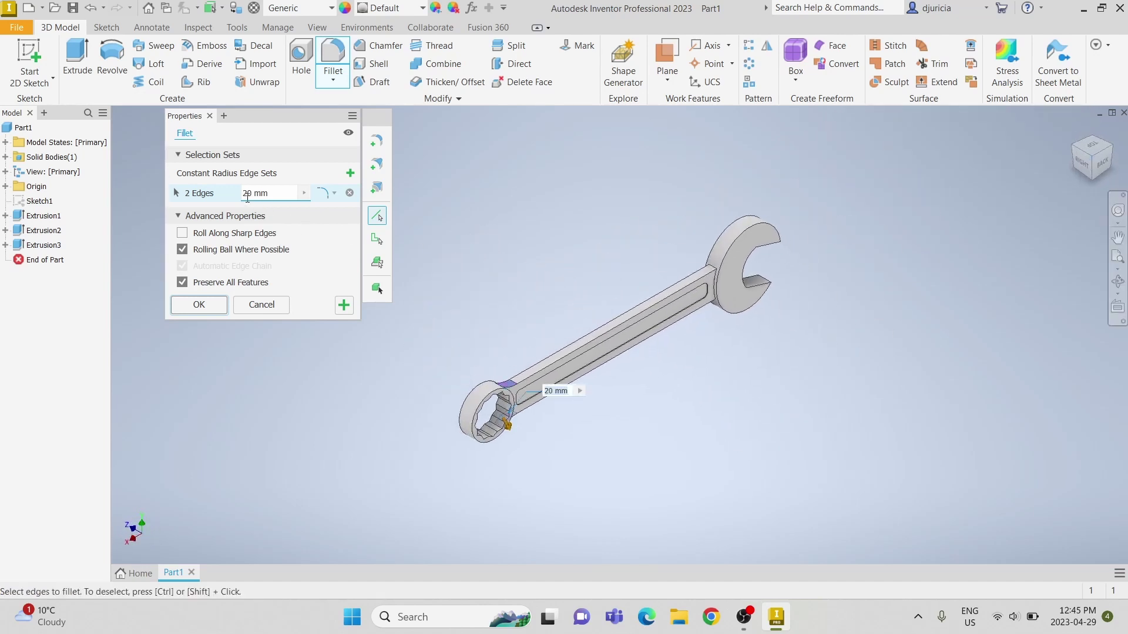
pyautogui.press('BackSpace')
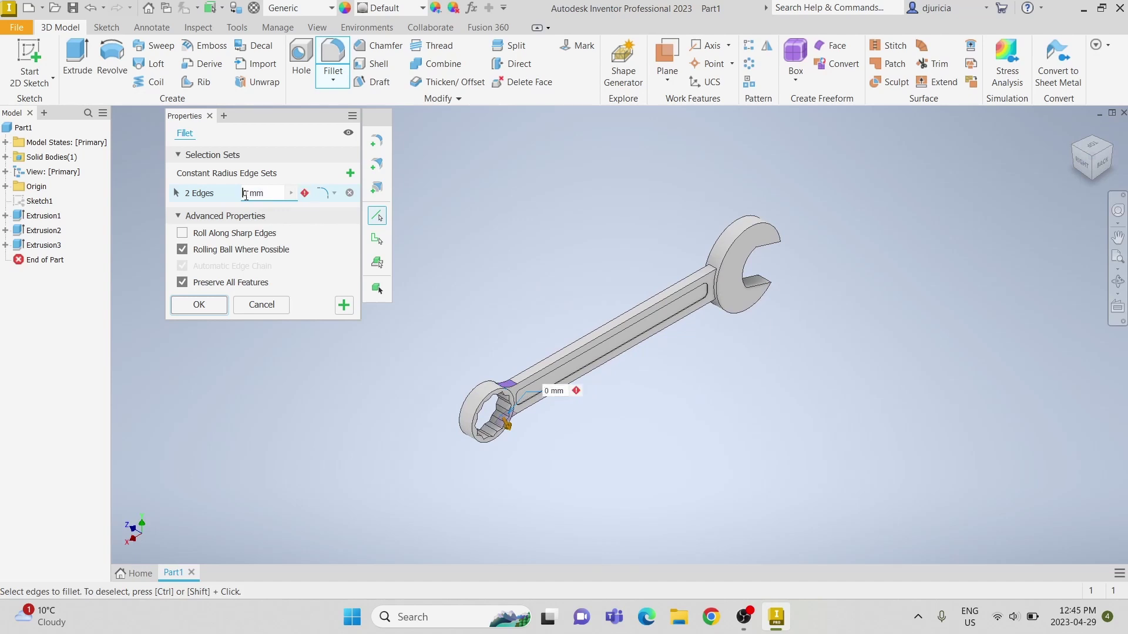
pyautogui.write('3')
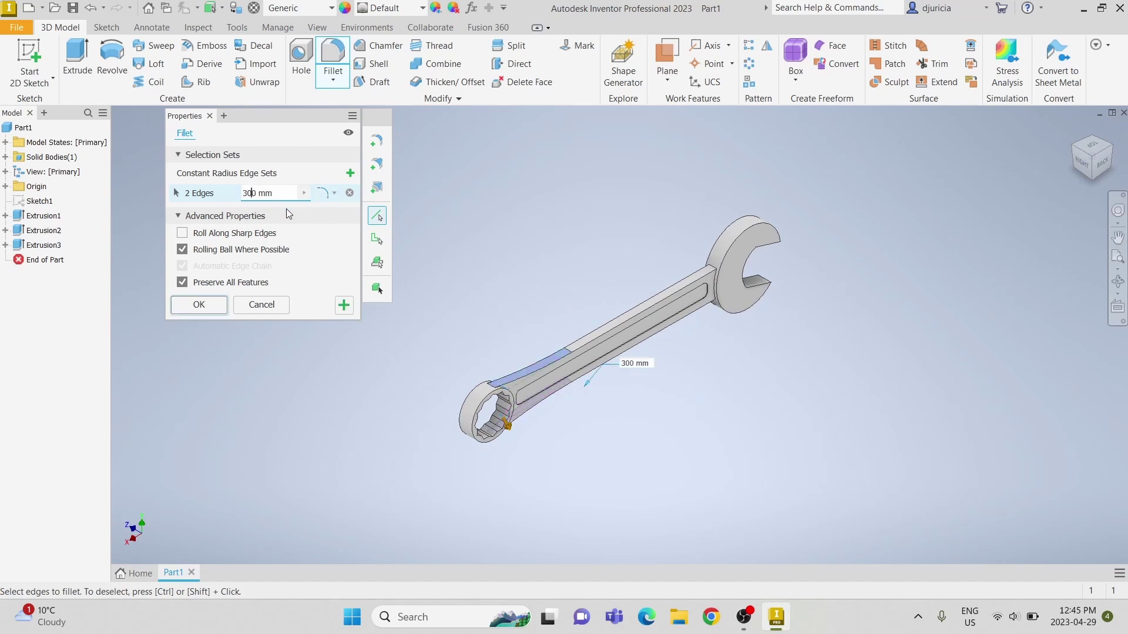
pyautogui.press('BackSpace')
pyautogui.write('2')
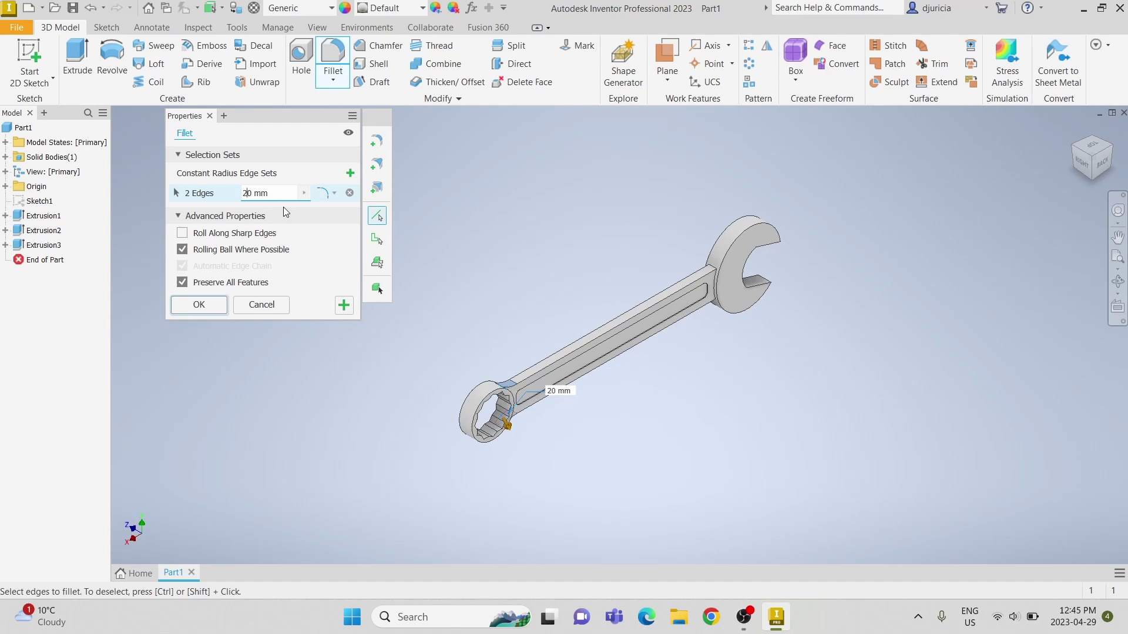
pyautogui.click(209, 304)
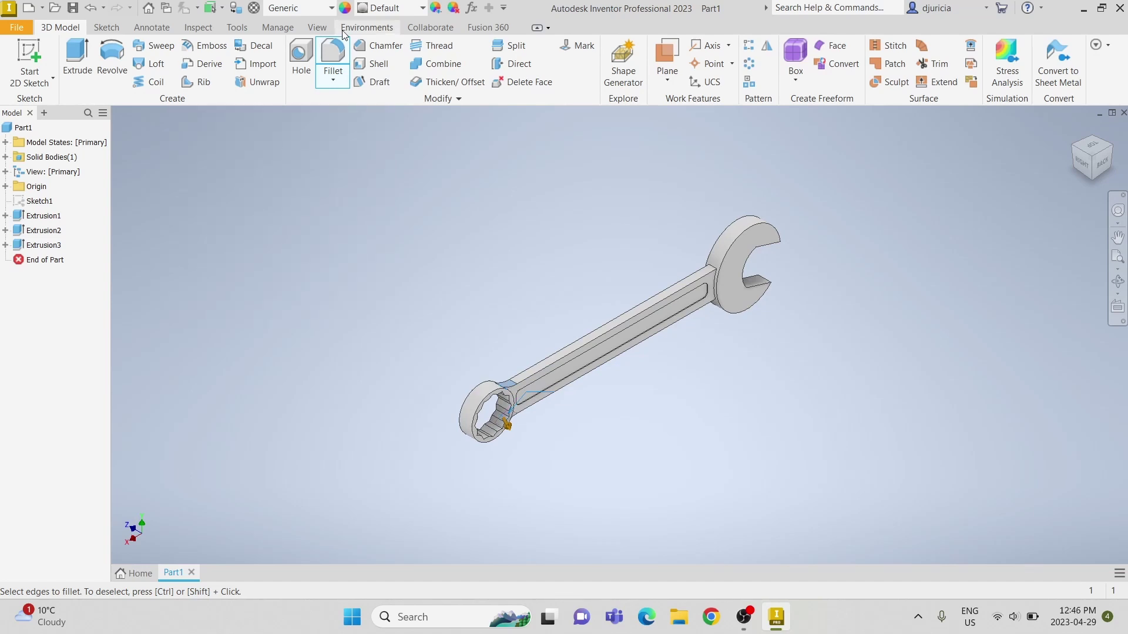
# Fillet the two handle-to-open-jaw neck edges with a 30 mm radius as Fillet2.
pyautogui.click(334, 48)
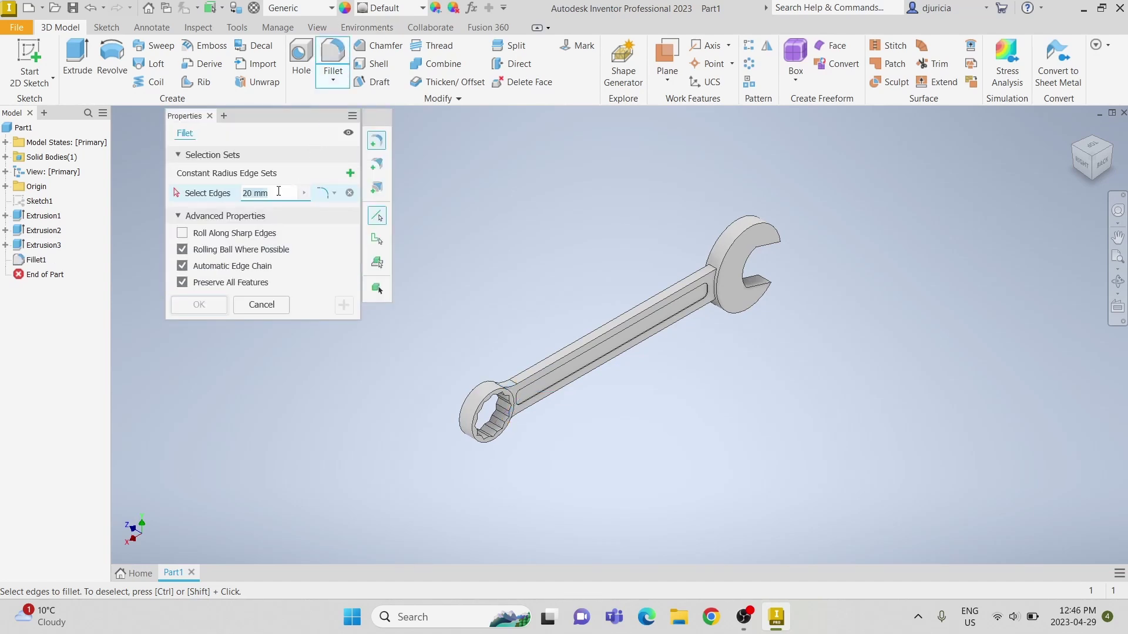
pyautogui.click(248, 194)
pyautogui.press('BackSpace')
pyautogui.scroll(5, 708, 262)
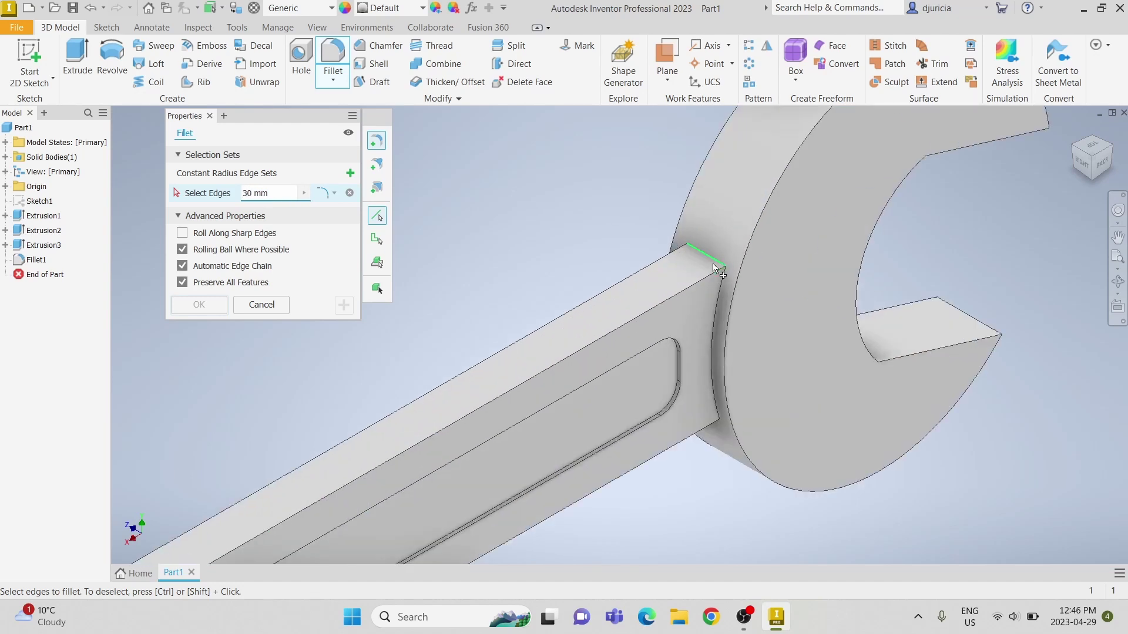
pyautogui.click(714, 263)
pyautogui.click(713, 421)
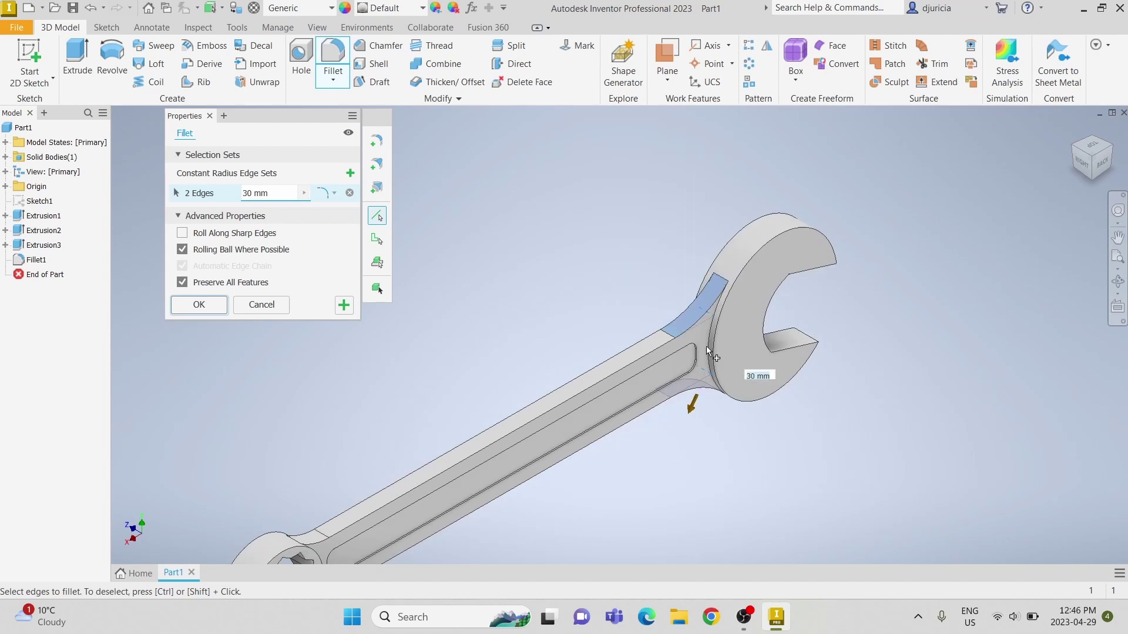
pyautogui.scroll(-3, 706, 346)
pyautogui.click(193, 307)
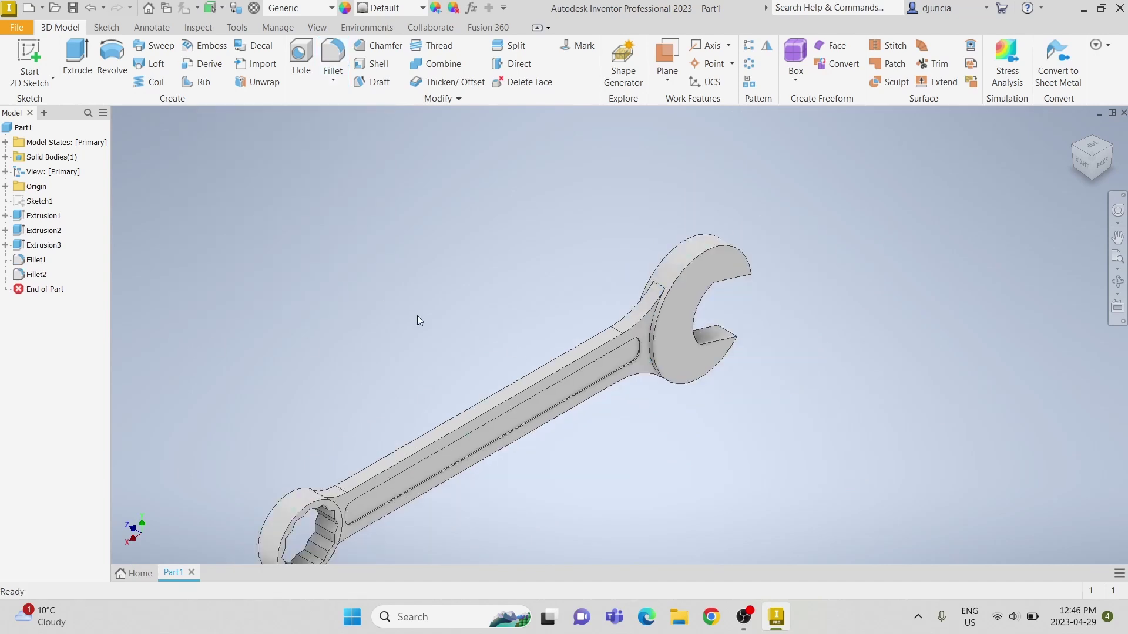
# Start a 1 mm fillet on the front outline edges of the jaw, shaft and ring.
pyautogui.click(333, 58)
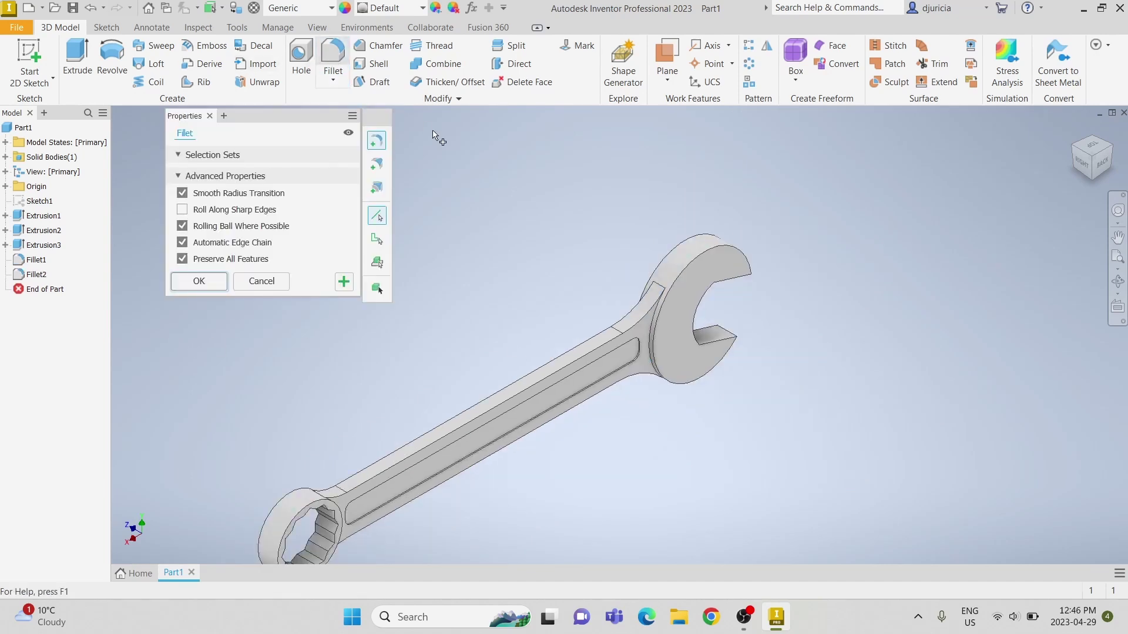
pyautogui.click(256, 193)
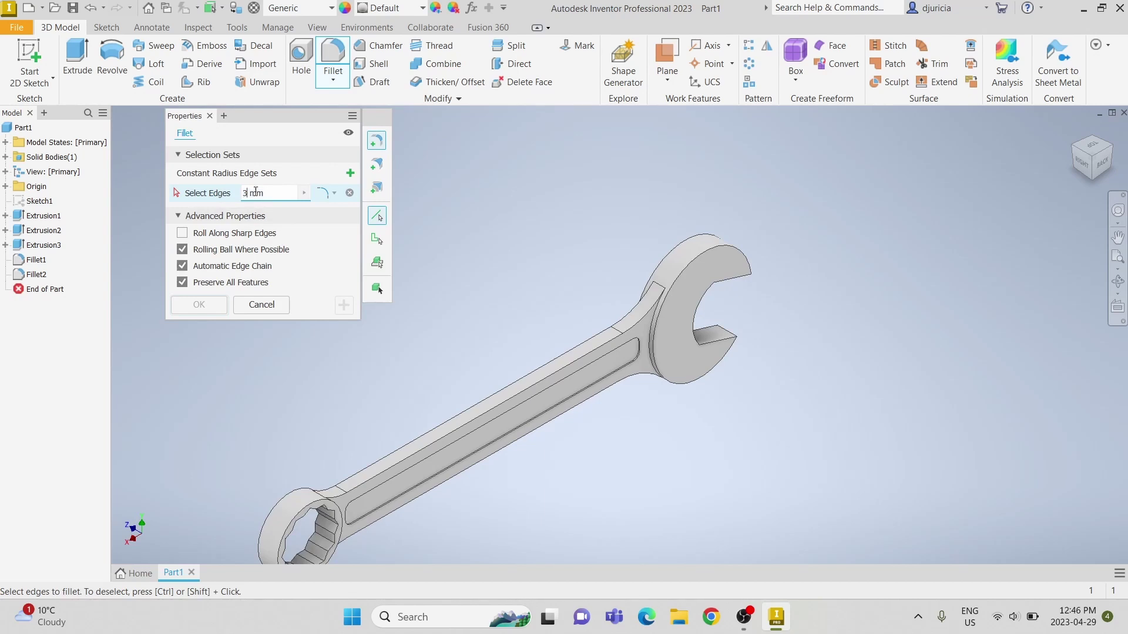
pyautogui.write('1')
pyautogui.click(692, 262)
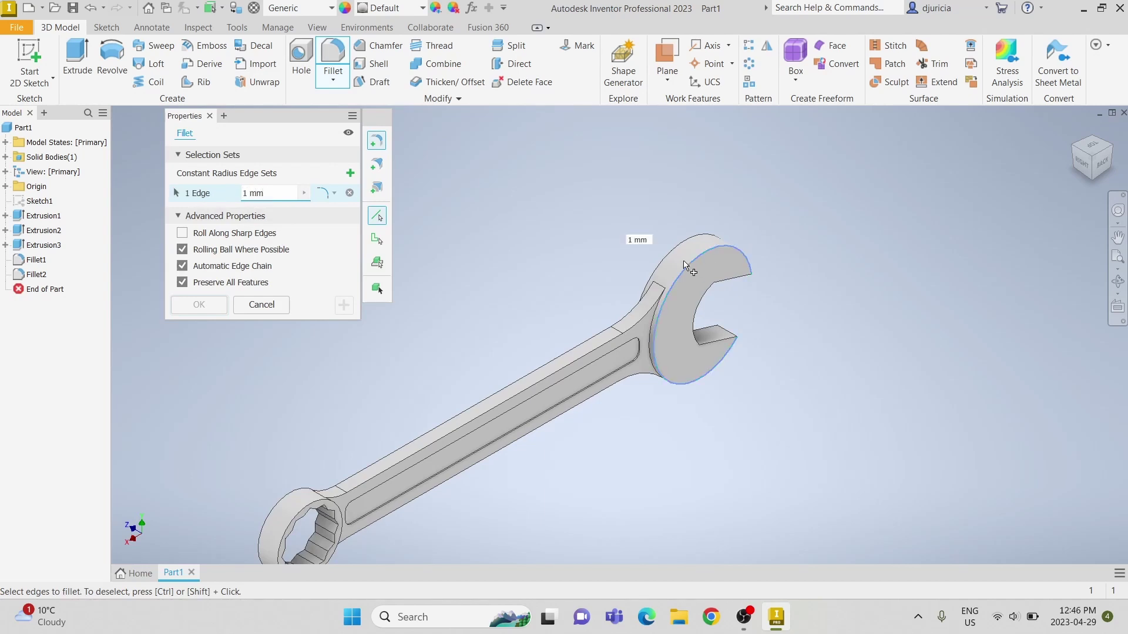
pyautogui.click(624, 333)
pyautogui.click(557, 361)
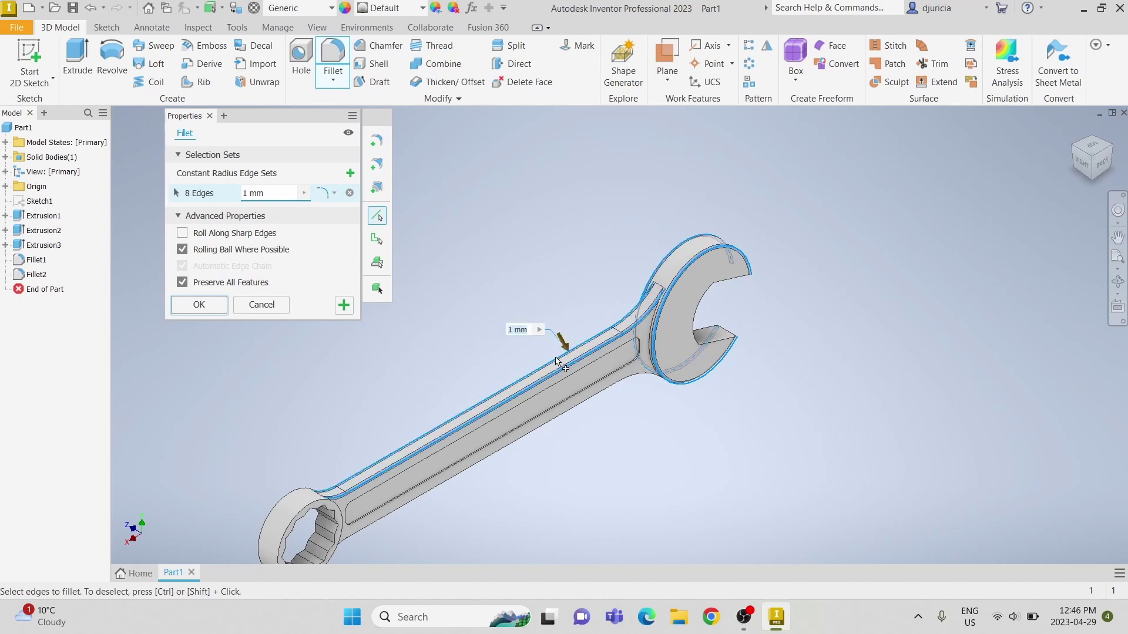
pyautogui.click(567, 418)
pyautogui.scroll(-2, 546, 352)
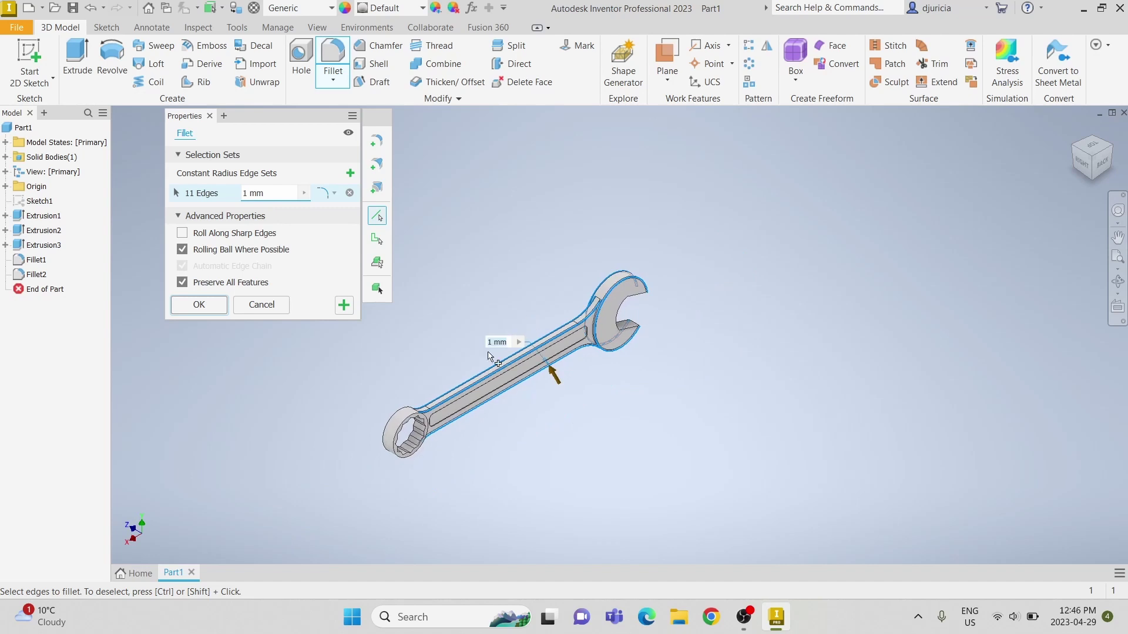
pyautogui.scroll(3, 412, 442)
pyautogui.click(392, 409)
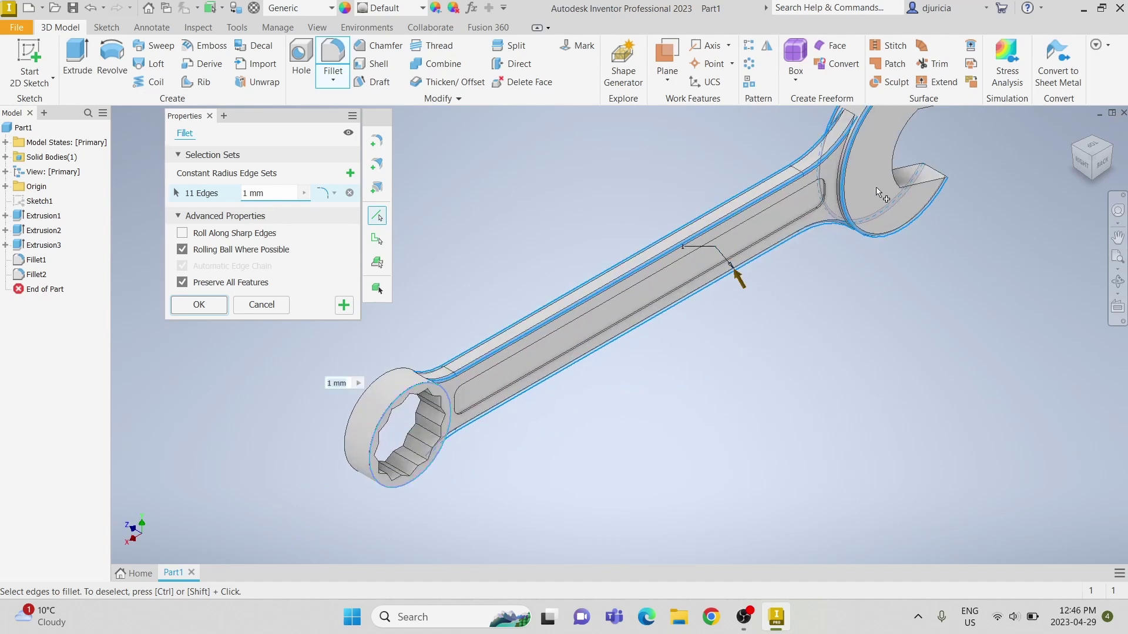
# Add the handle edges on the reverse side and apply the 1 mm fillet to all 16 edges.
pyautogui.click(1074, 151)
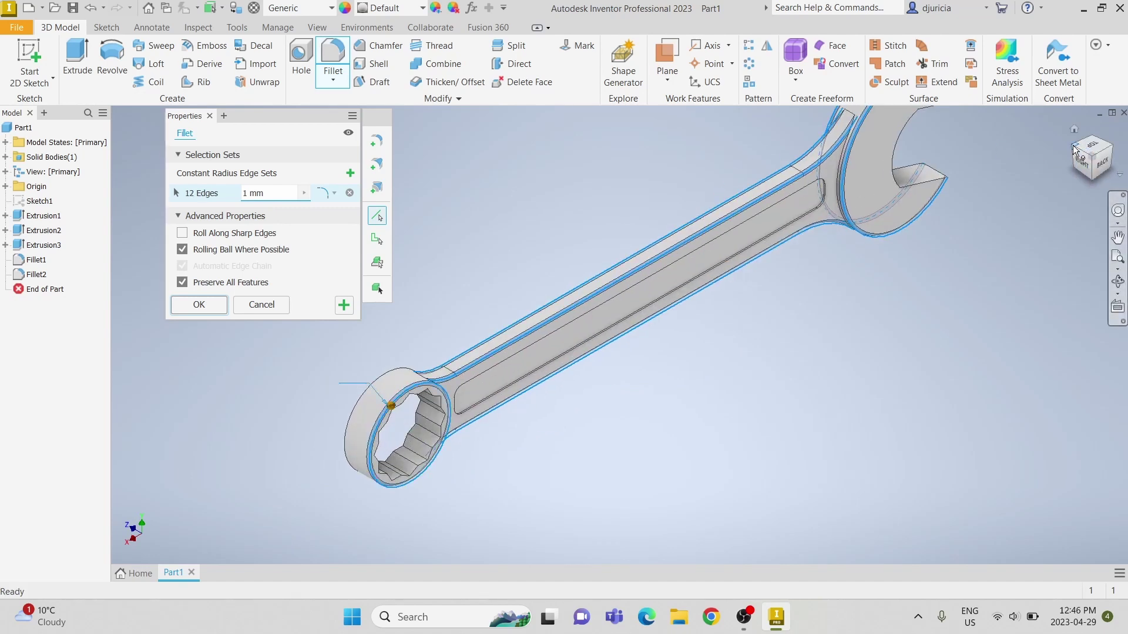
pyautogui.click(1076, 152)
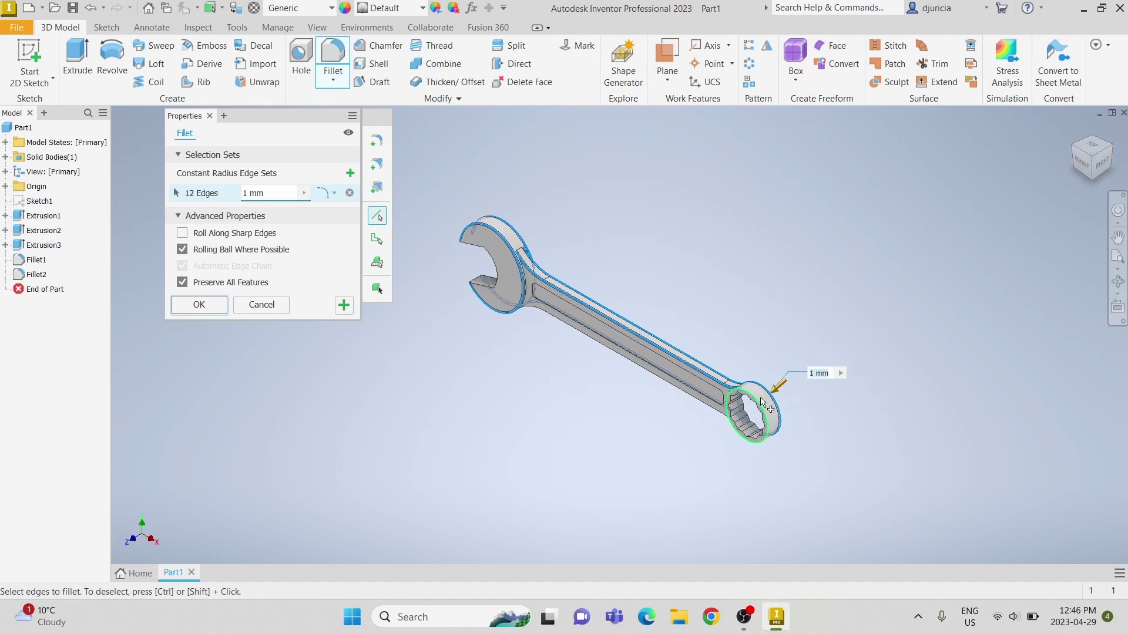
pyautogui.click(712, 412)
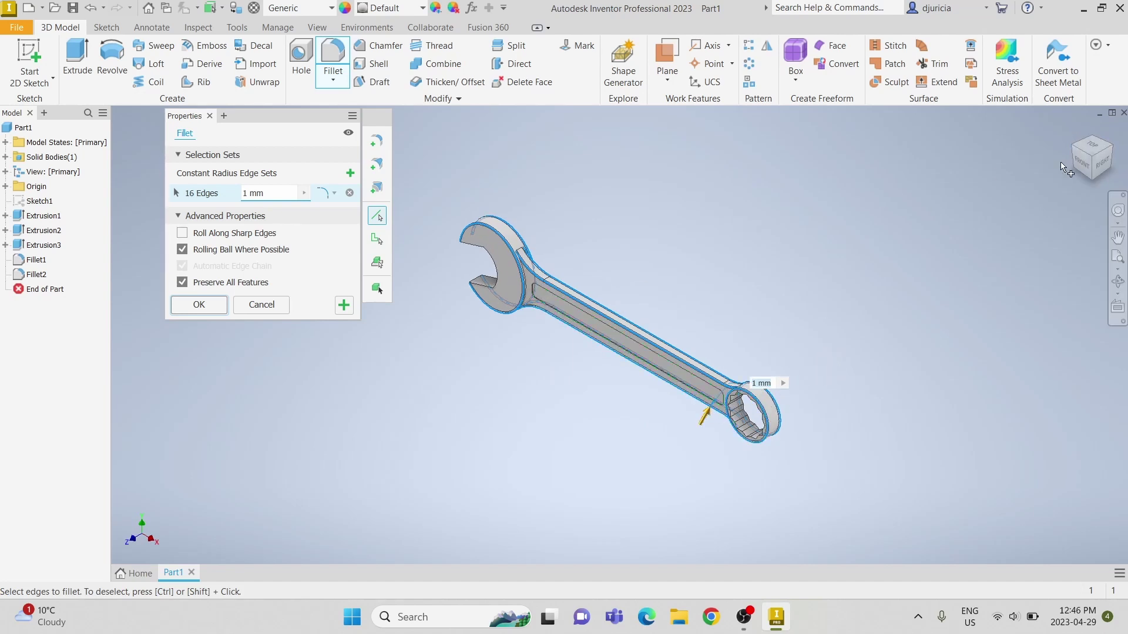
pyautogui.click(1112, 152)
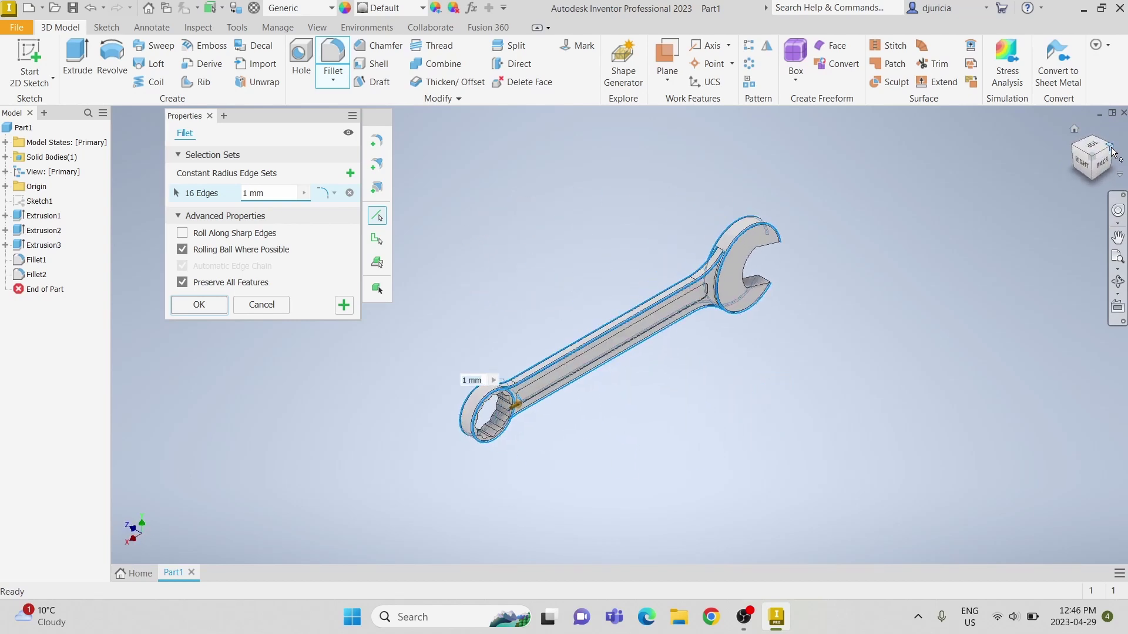
pyautogui.click(184, 311)
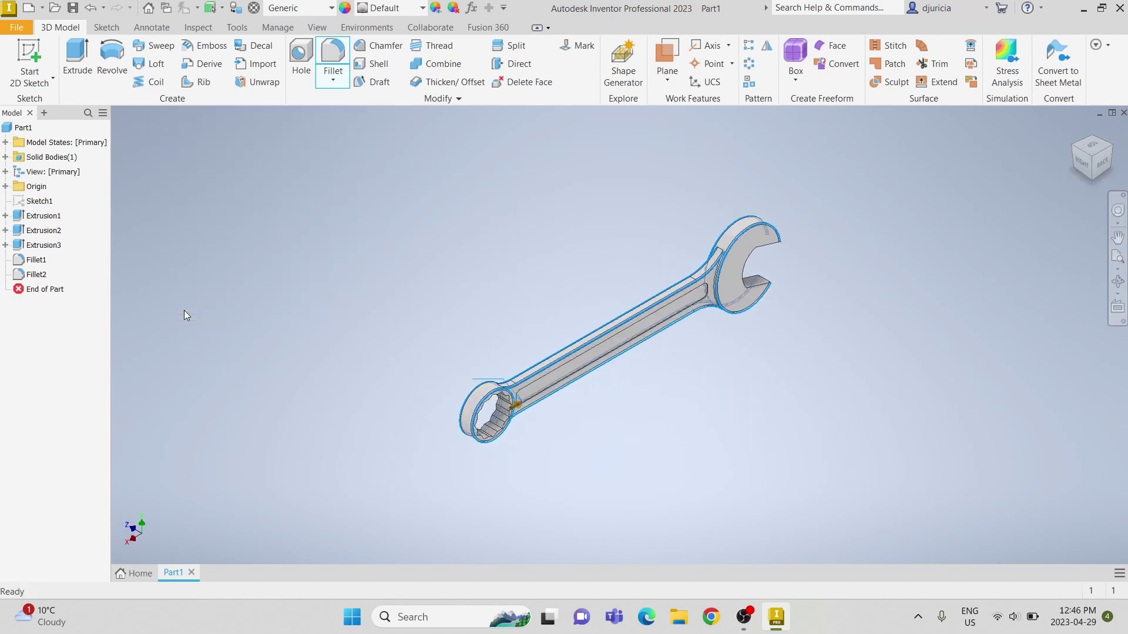
# Replace the wrench's Default appearance with Chrome - Polished from the appearance list.
pyautogui.click(1111, 150)
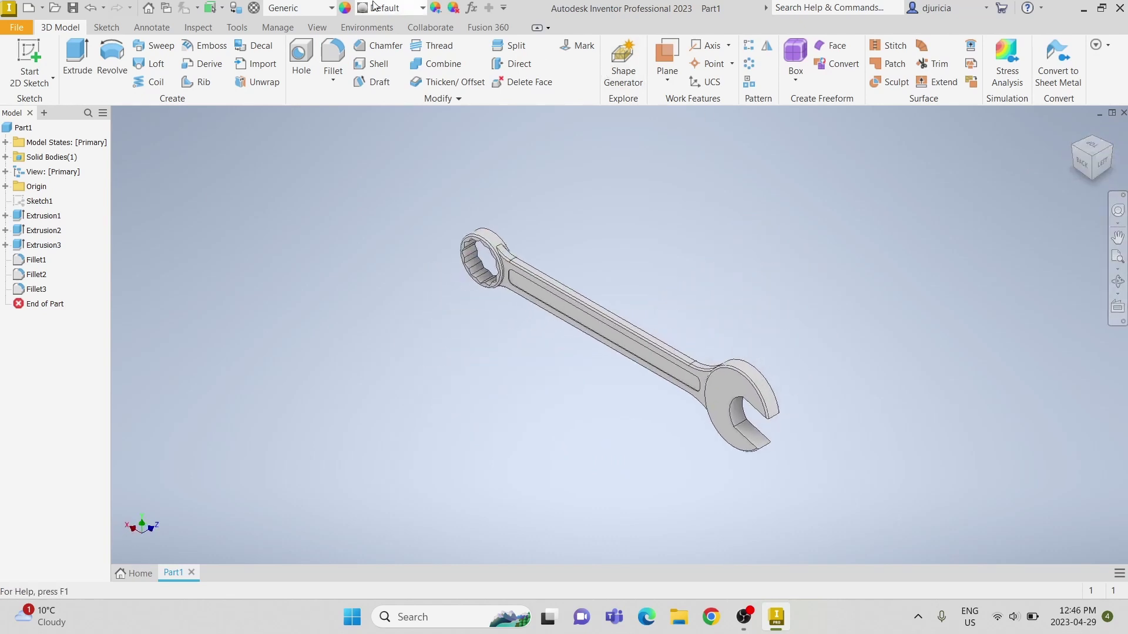
pyautogui.click(426, 10)
pyautogui.scroll(10, 415, 133)
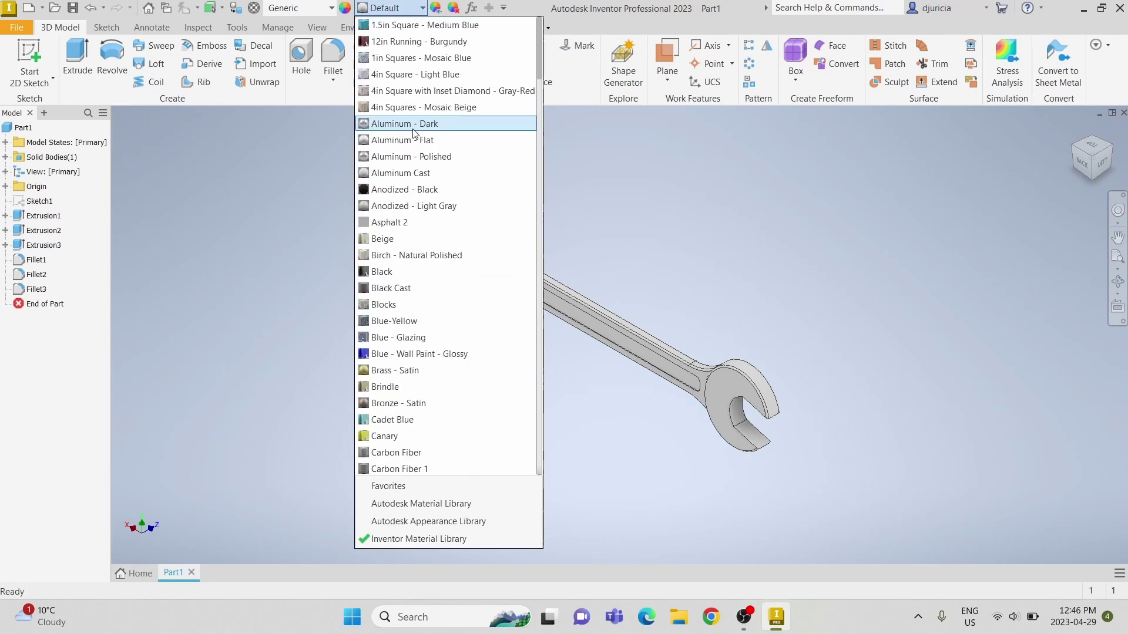
pyautogui.scroll(-12, 405, 303)
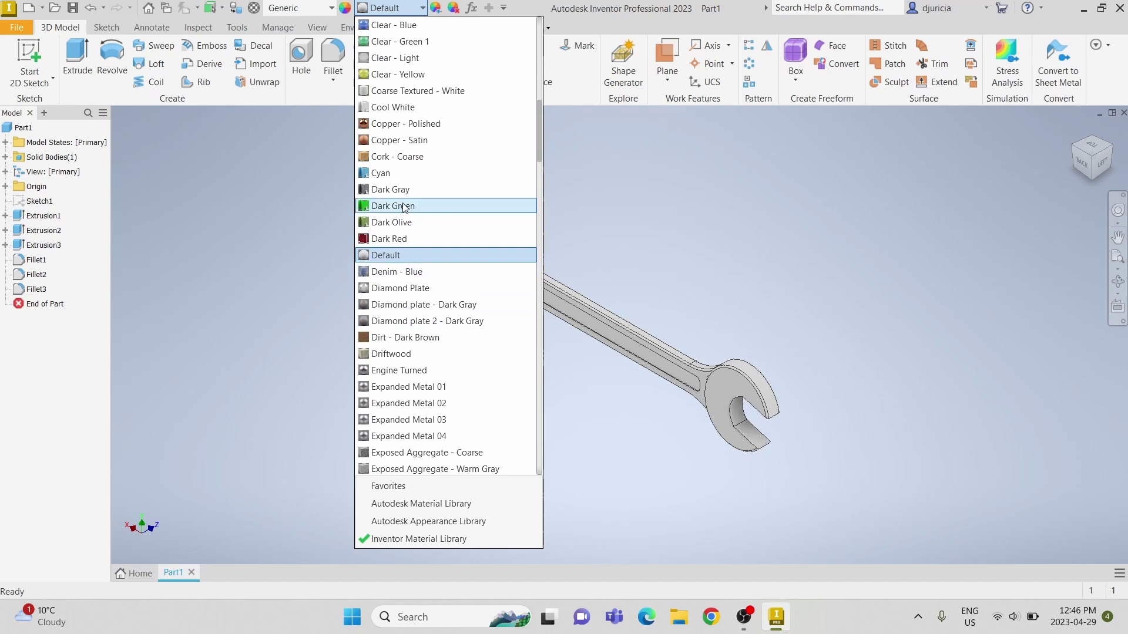
pyautogui.scroll(7, 397, 144)
pyautogui.scroll(-1, 395, 151)
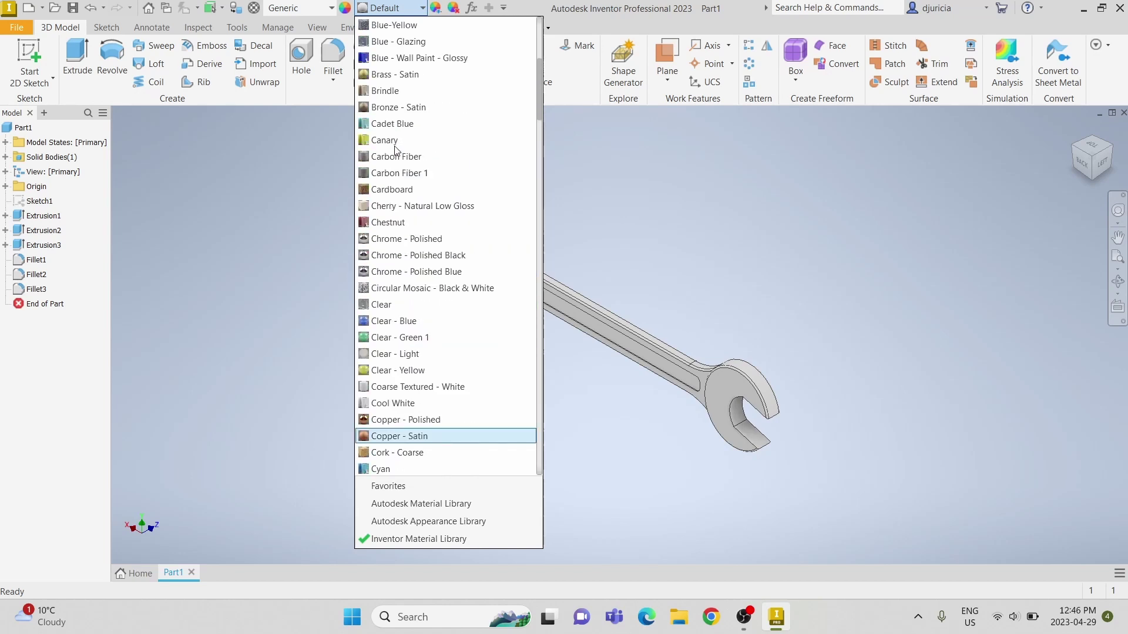
pyautogui.click(397, 238)
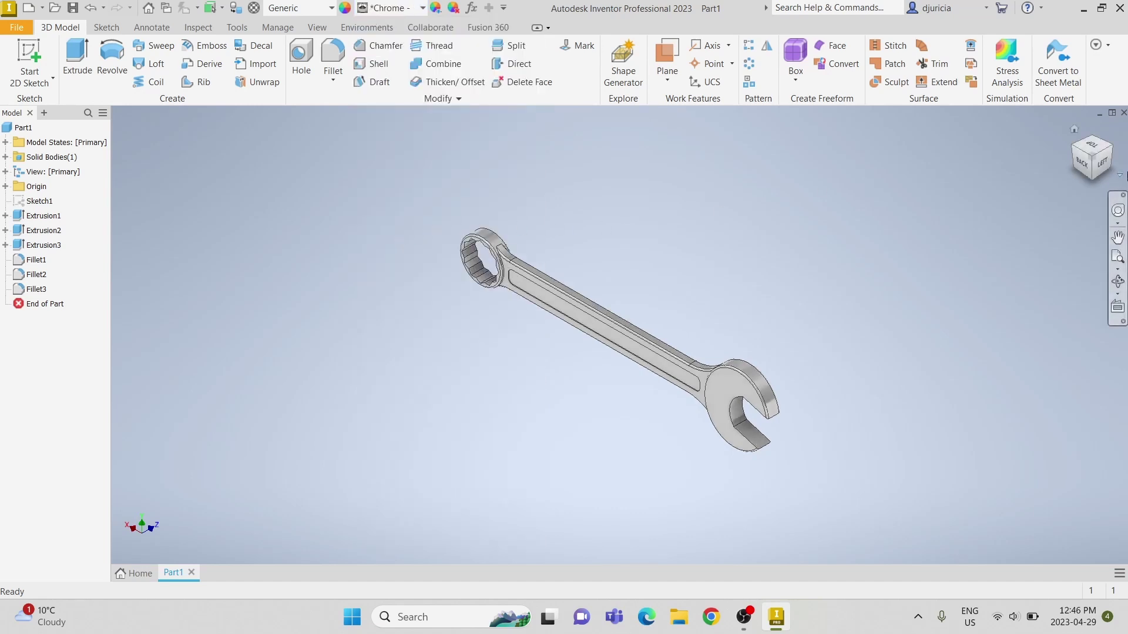